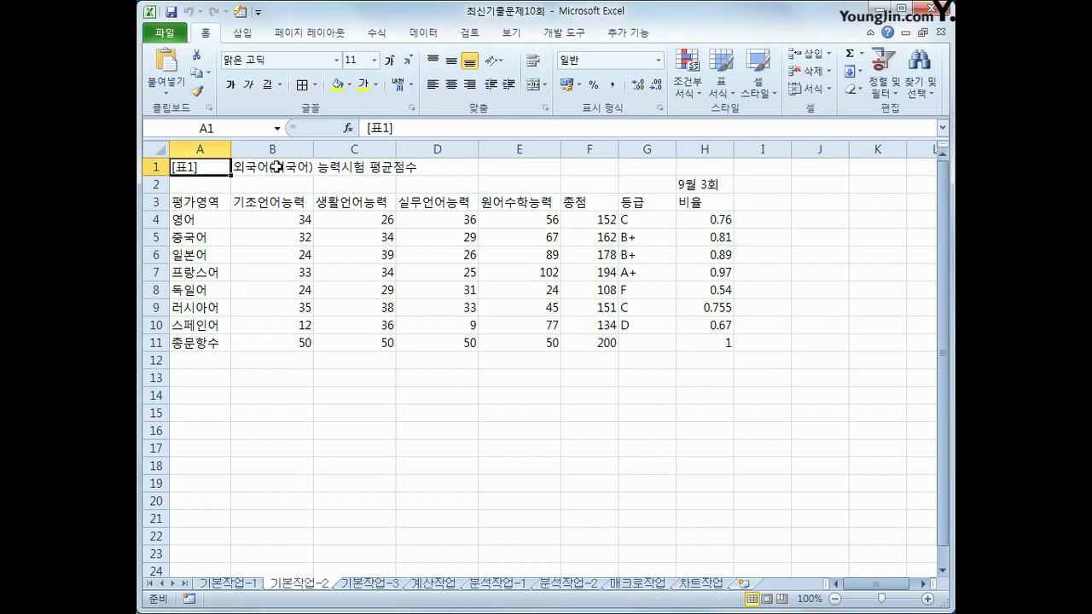
Merge and center the title across B1:H1 and format it as 궁서체, size 16, bold
left_click_drag(266, 163, 717, 169)
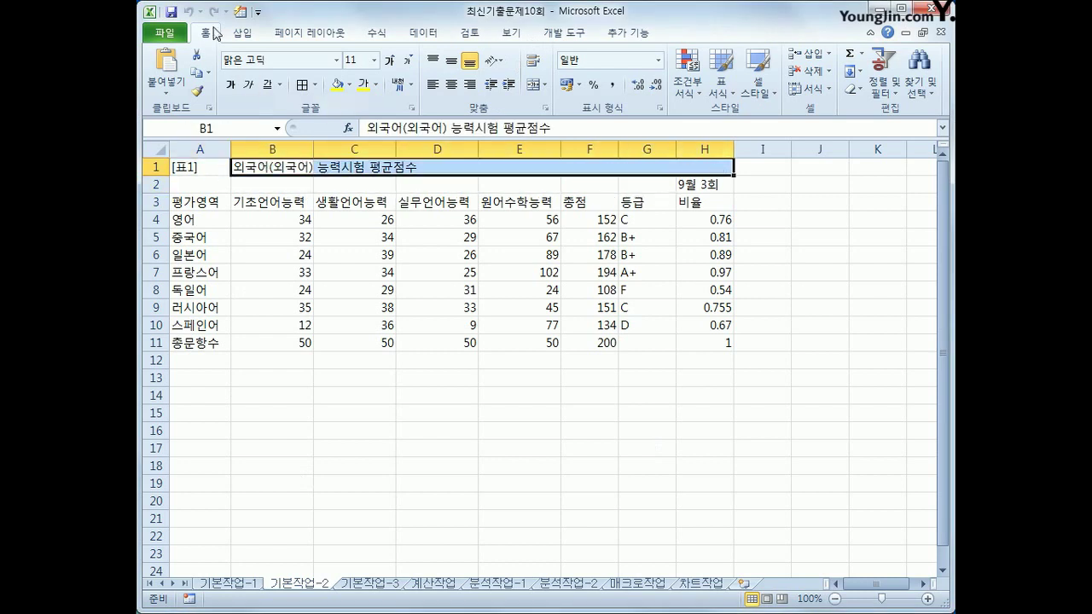
left_click(535, 87)
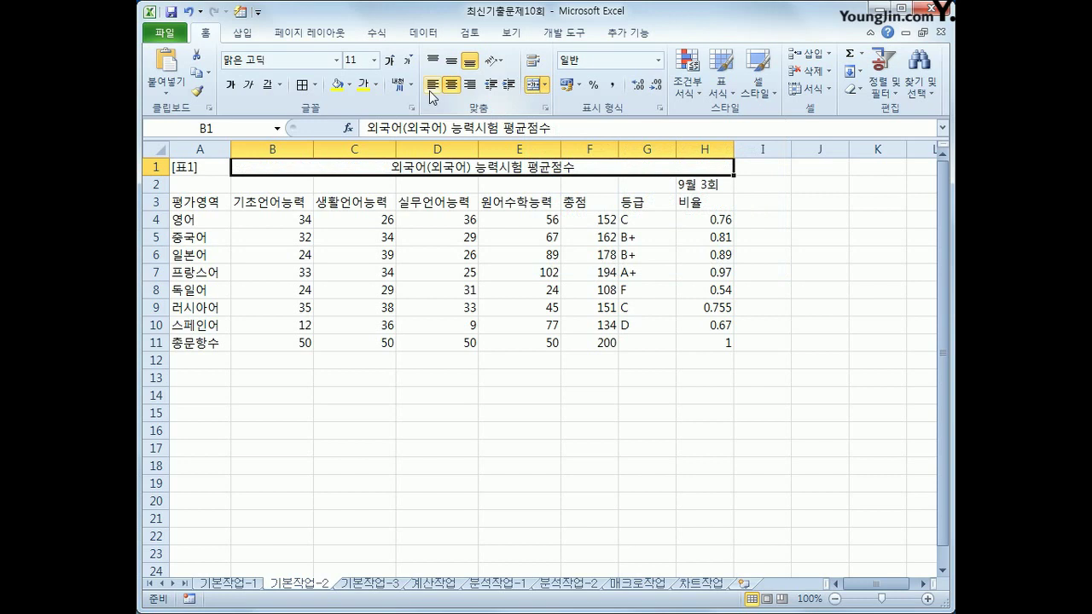
left_click(338, 61)
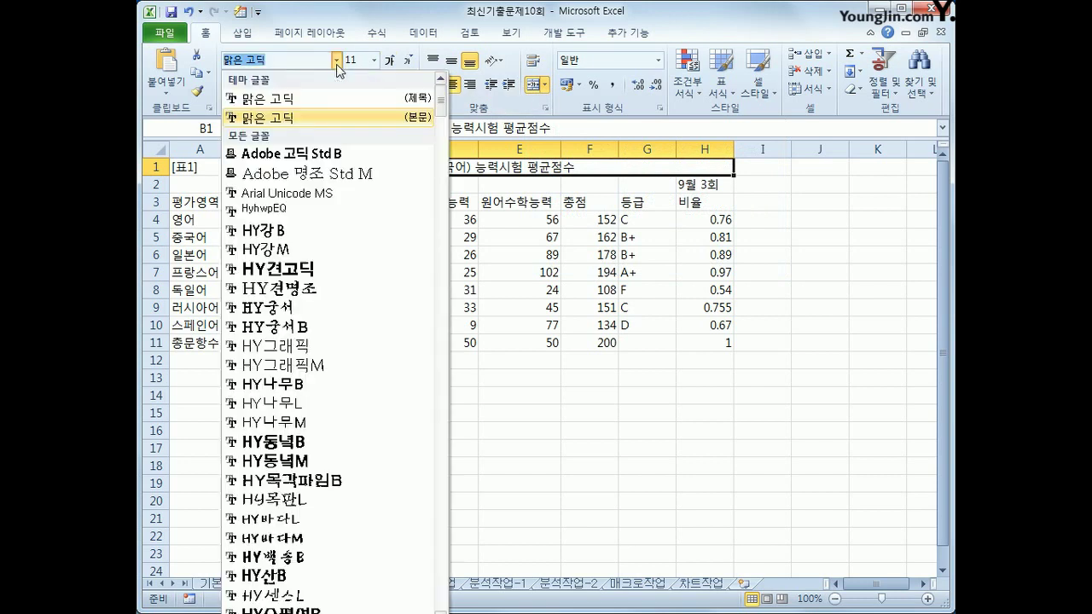
left_click_drag(441, 97, 441, 147)
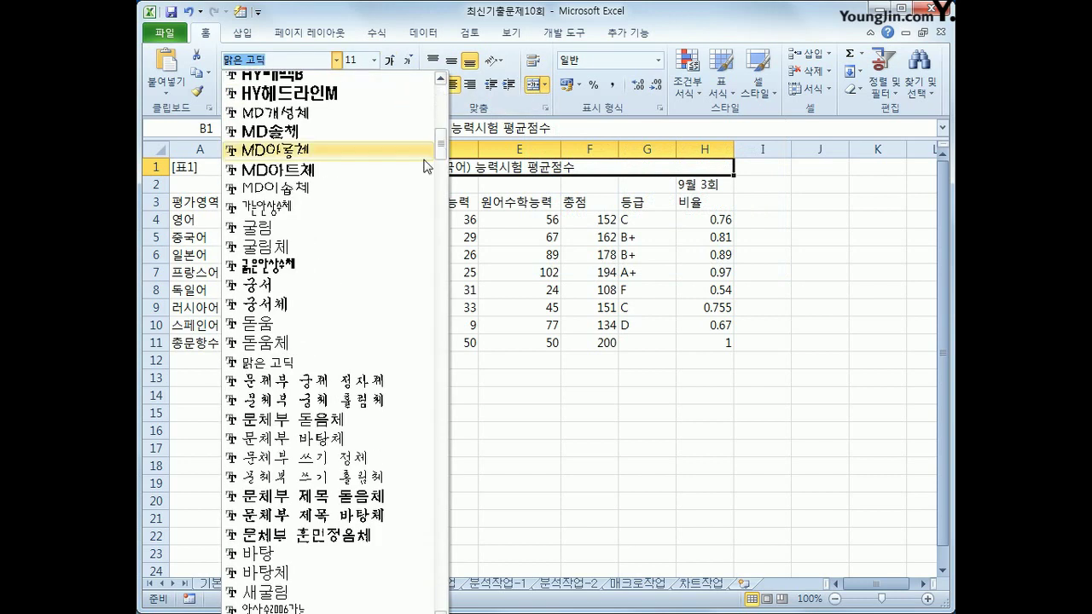
left_click(330, 304)
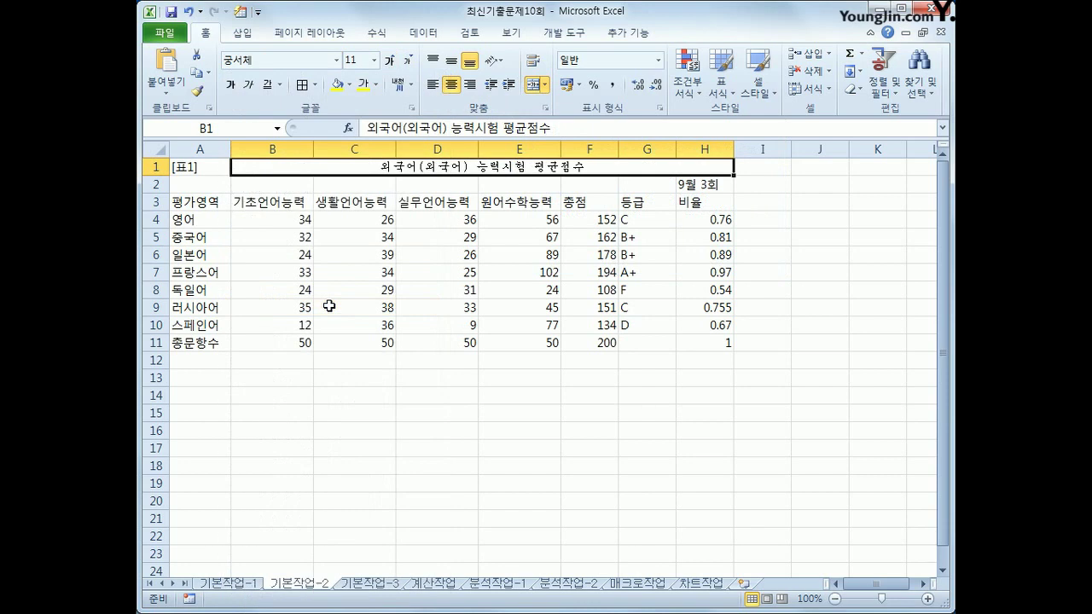
left_click(390, 60)
left_click(390, 61)
left_click(390, 60)
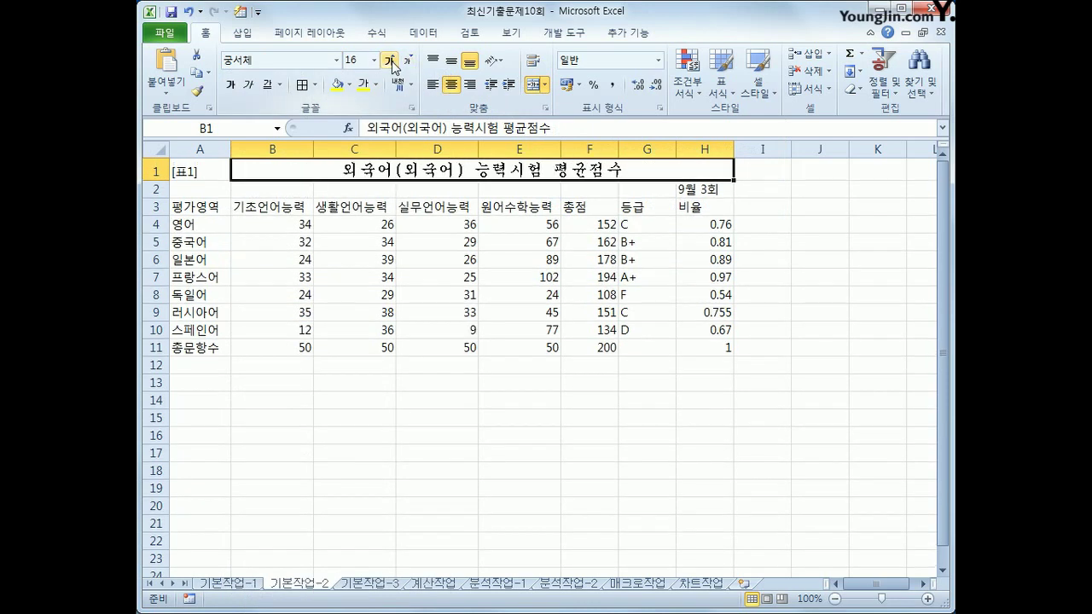
left_click(230, 85)
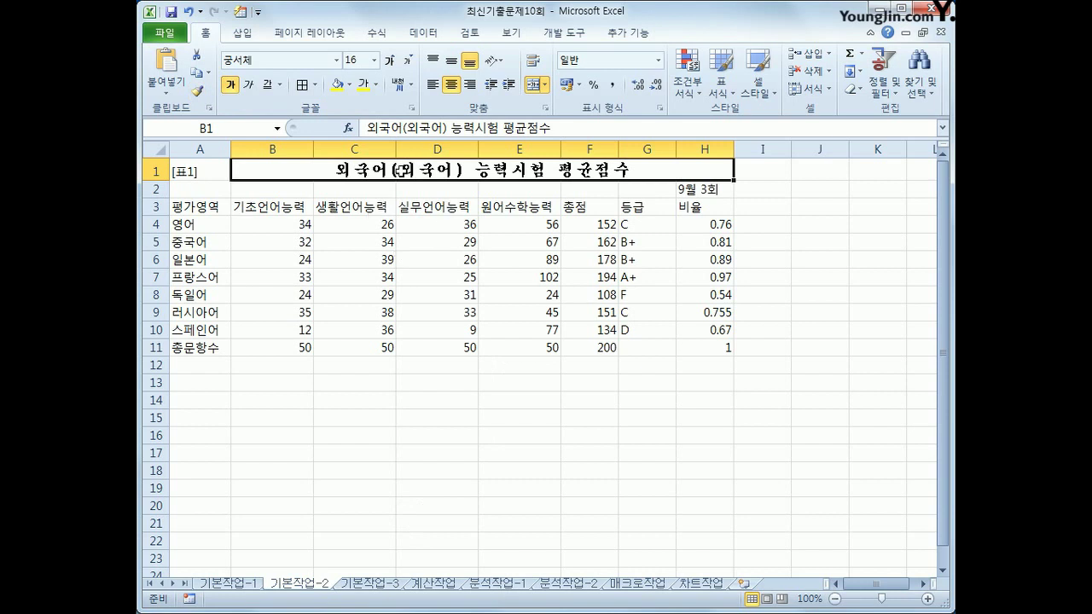
Convert the word 외국어 inside the title's parentheses to the Hanja 外國語
double_click(402, 169)
left_click_drag(402, 170, 453, 168)
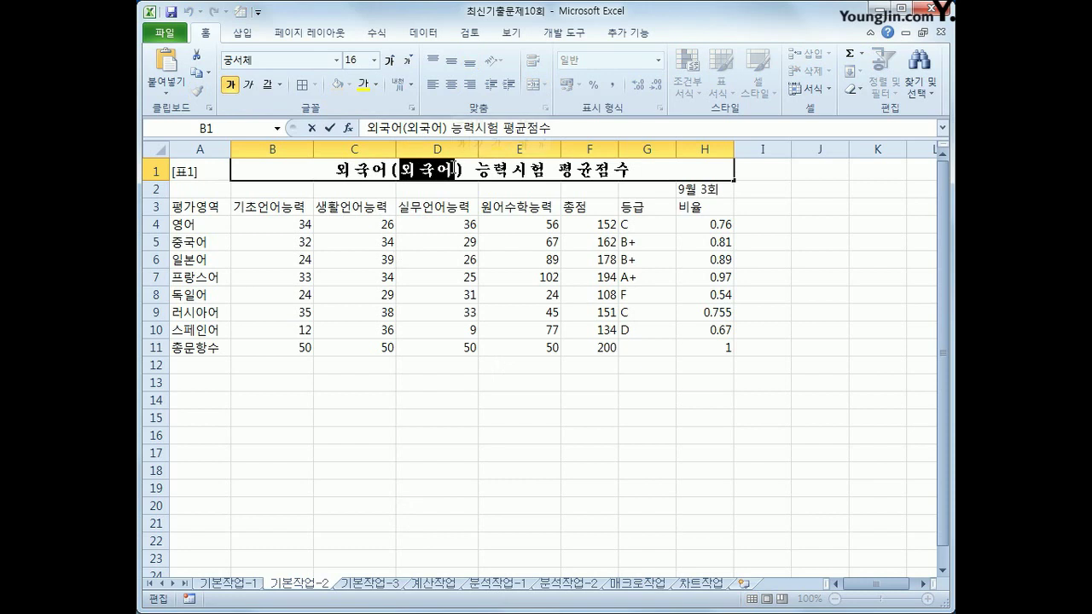
key("Hangul_Hanja")
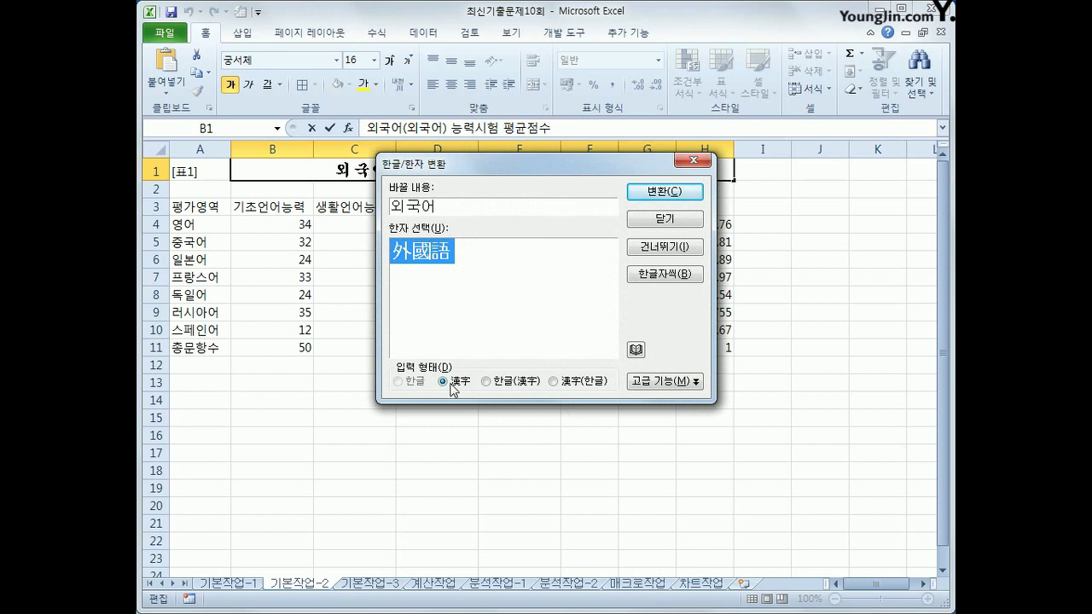
left_click(662, 193)
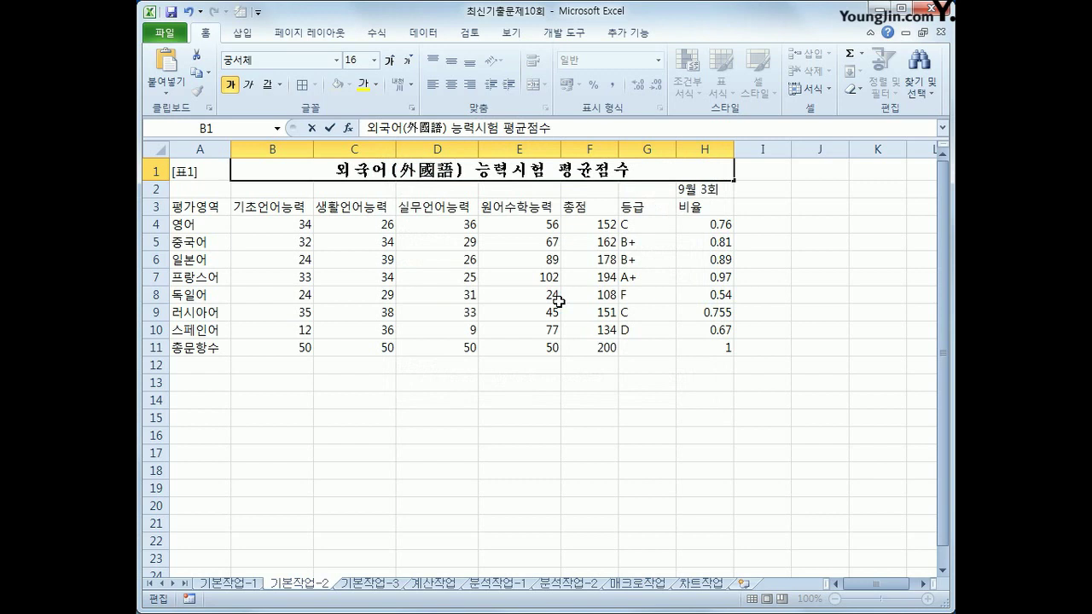
Apply the cell style 40% - 강조색5 to the header row A3:H3
left_click(212, 205)
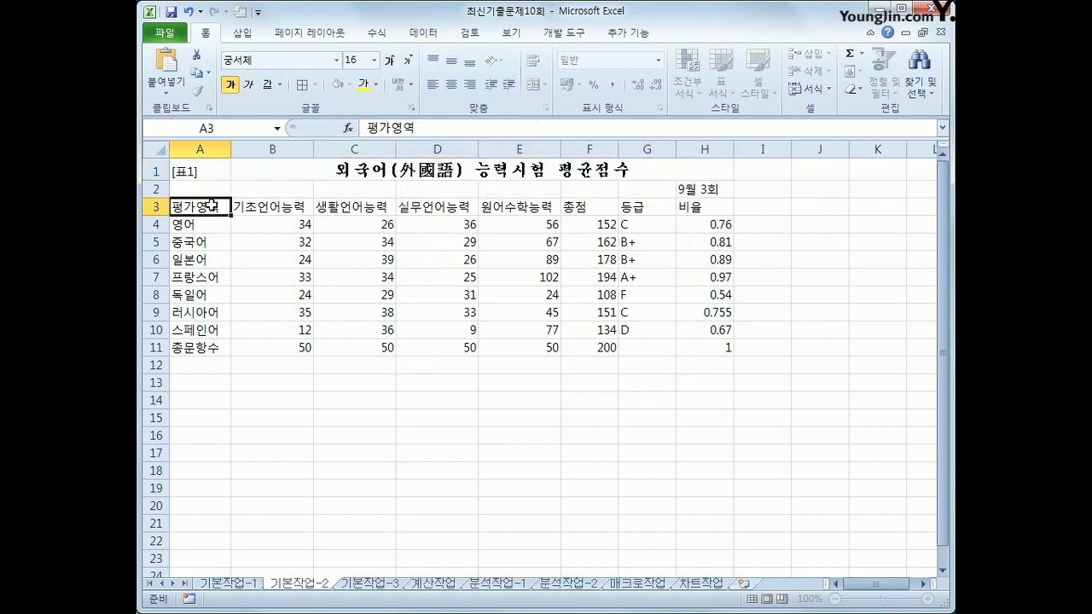
left_click_drag(212, 205, 678, 215)
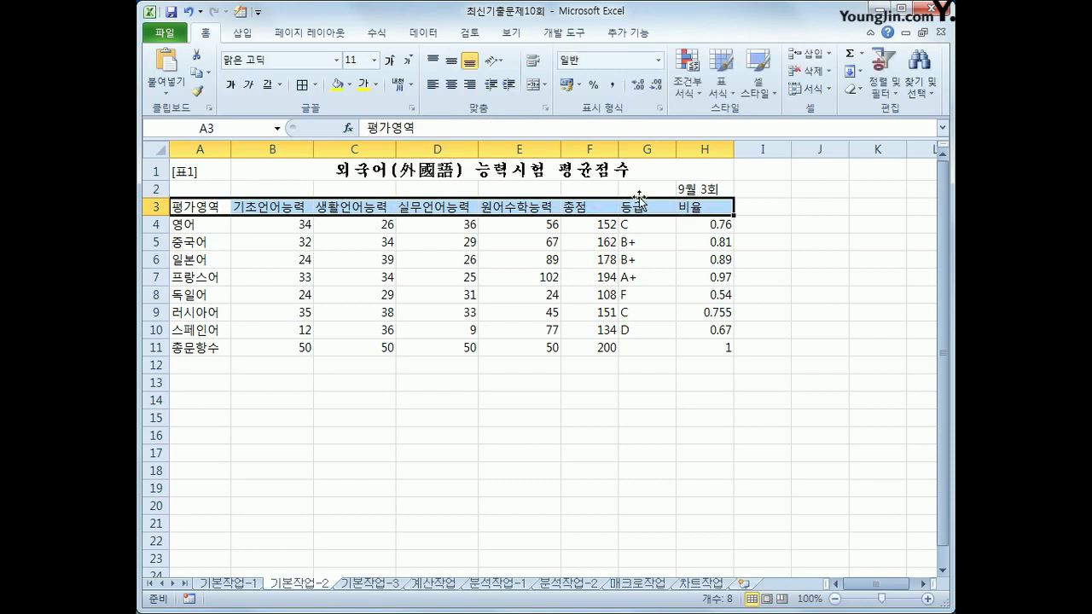
left_click(762, 101)
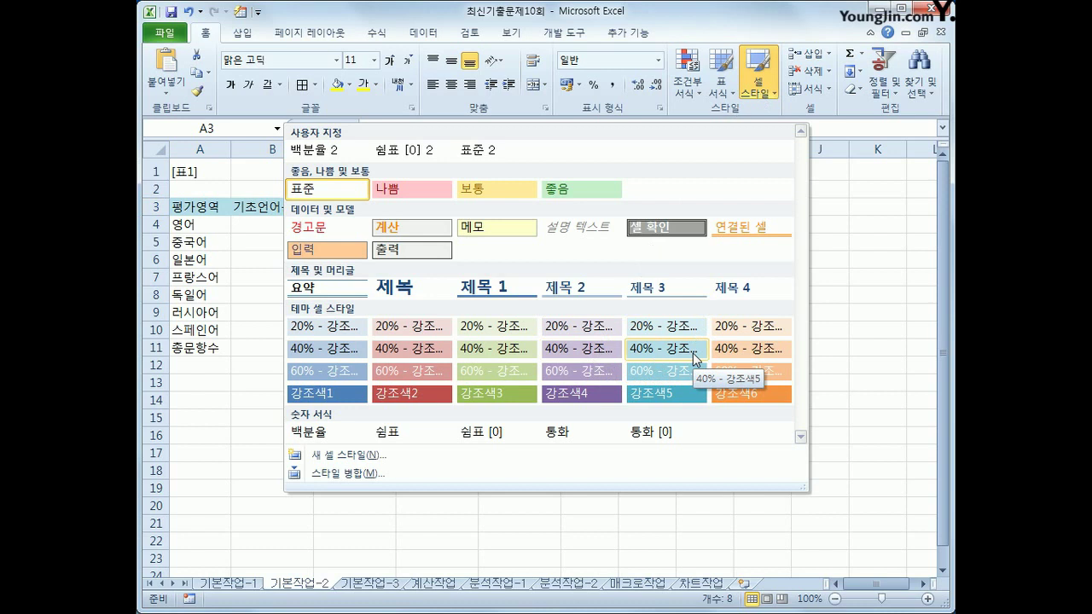
left_click(638, 349)
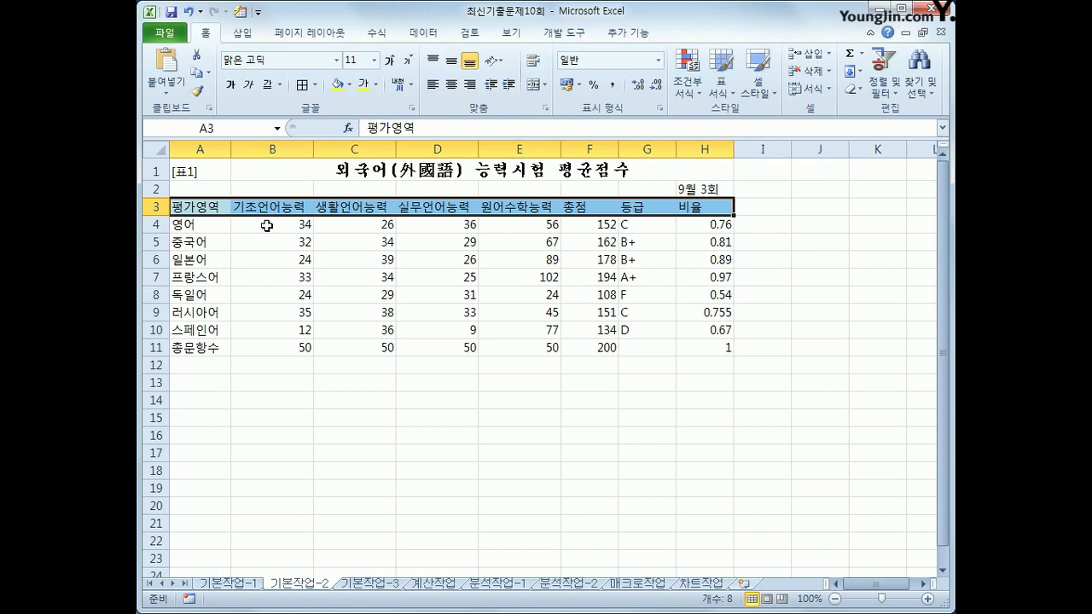
Give the scores in B4:E11 a custom number format of G/표준 followed by 점
left_click(269, 222)
left_click_drag(270, 222, 501, 345)
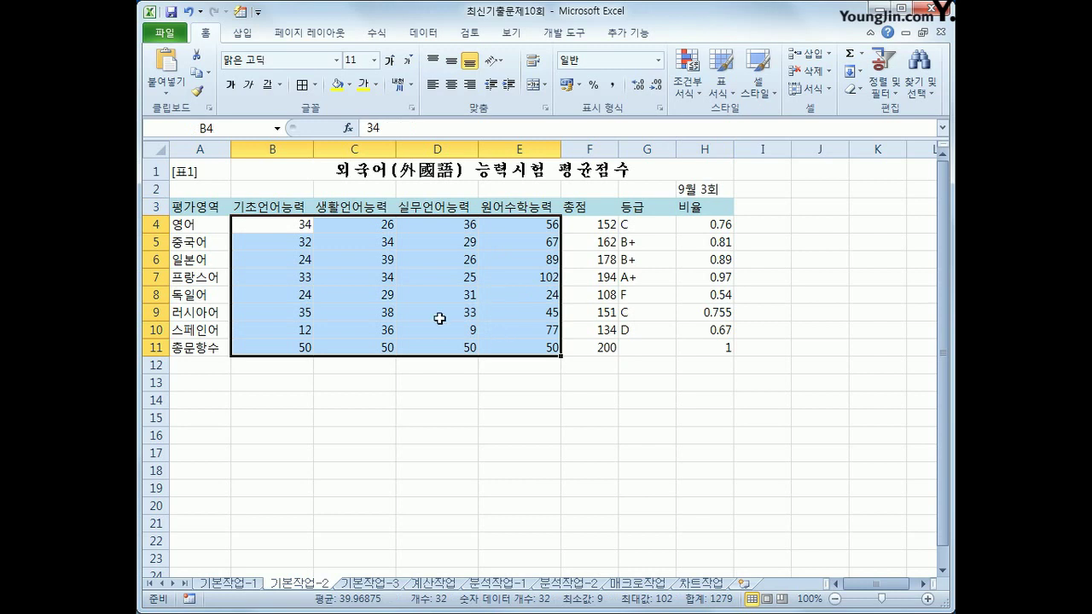
right_click(478, 265)
left_click(523, 489)
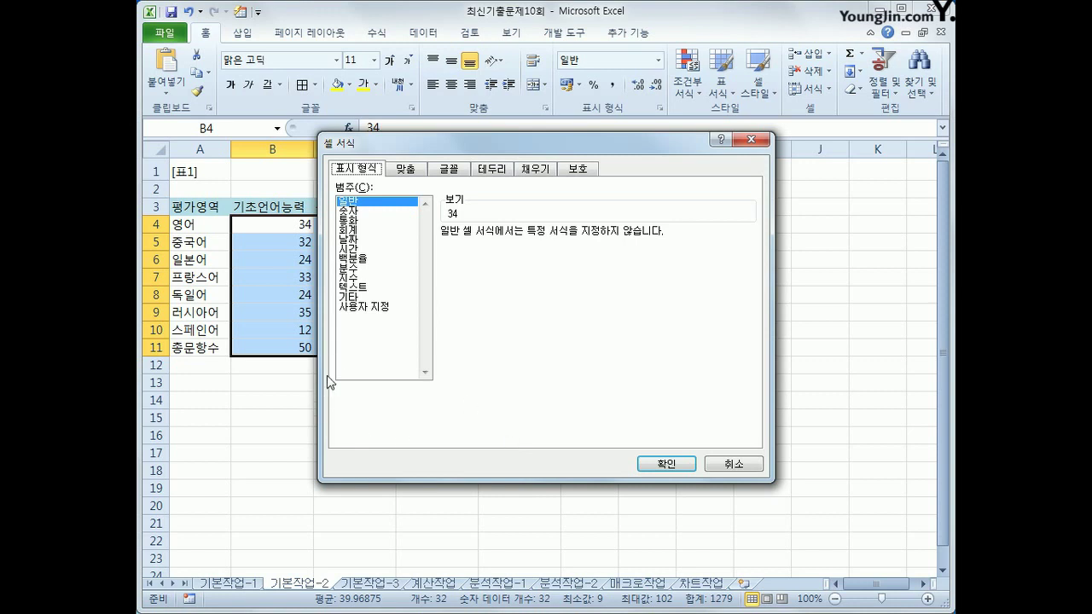
left_click(366, 307)
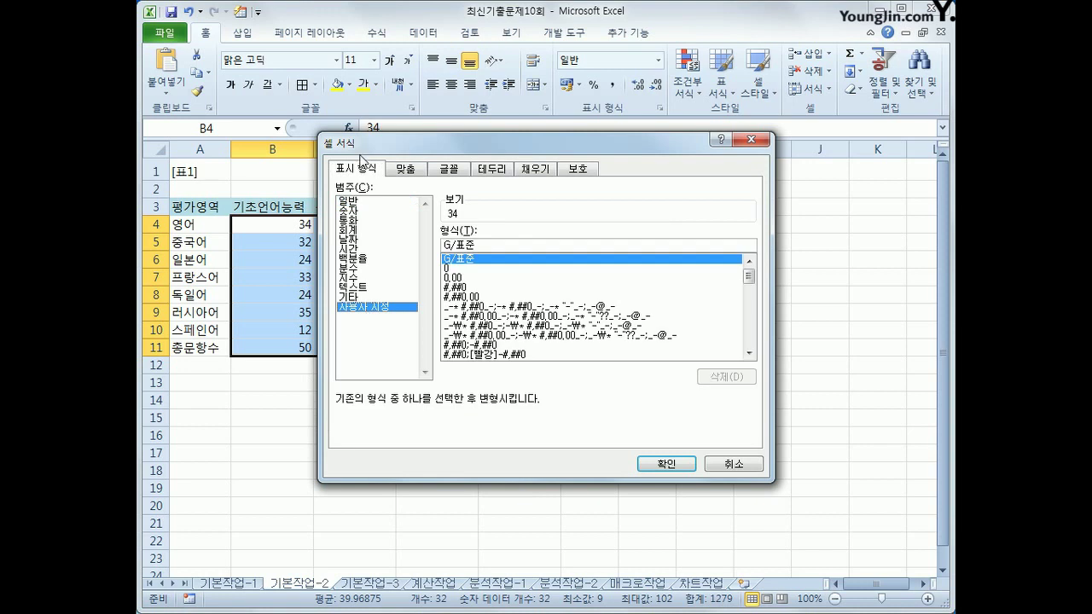
left_click(498, 246)
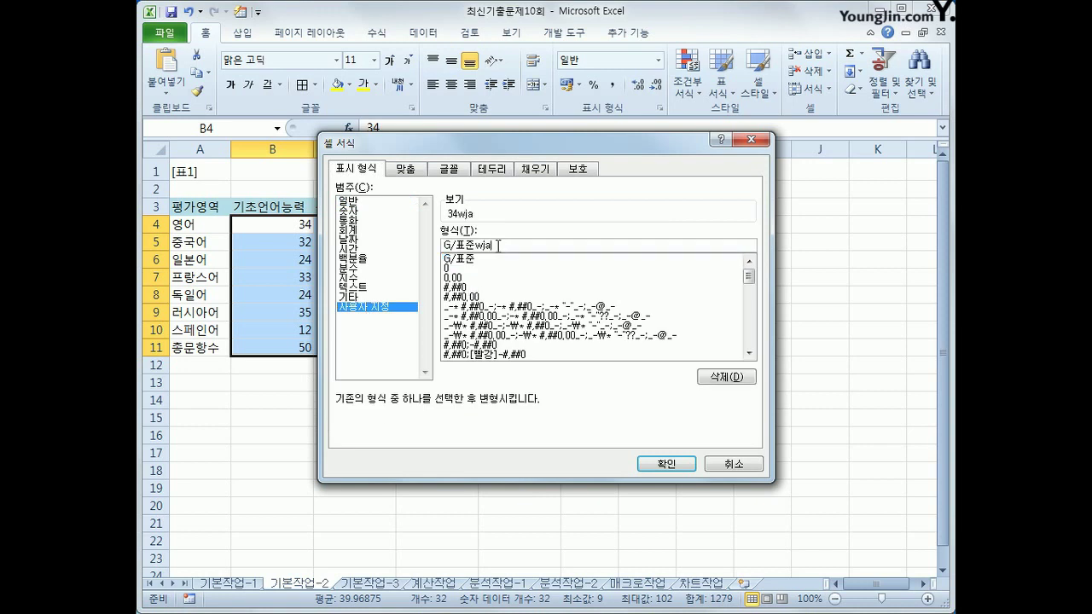
type("점")
key("Return")
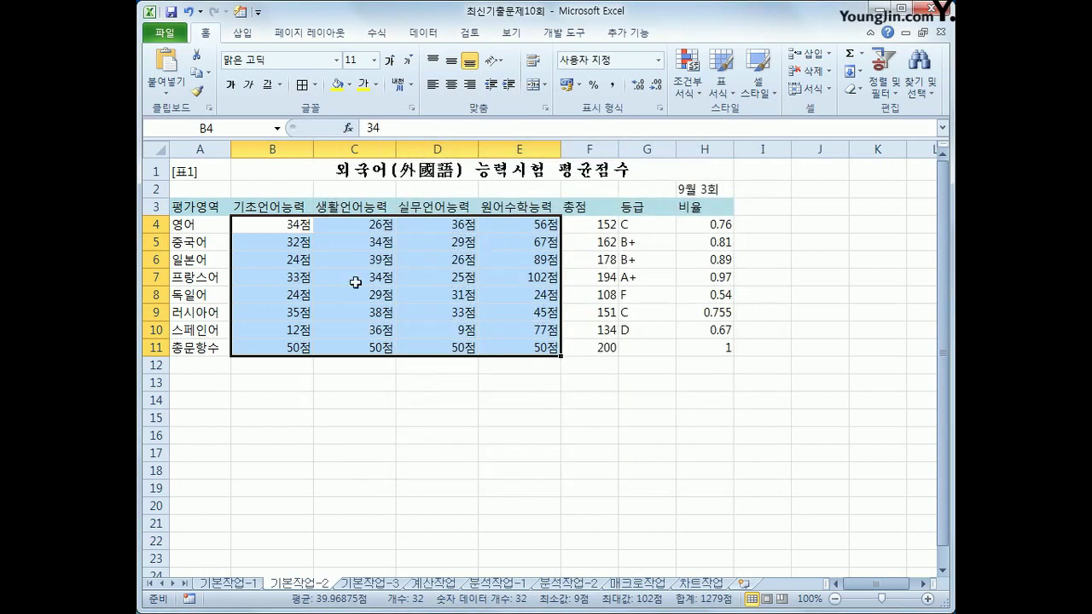
Change the custom number format of B4:E11 to 0"점" by replacing the G/표준 code with 0
right_click(461, 258)
left_click(516, 482)
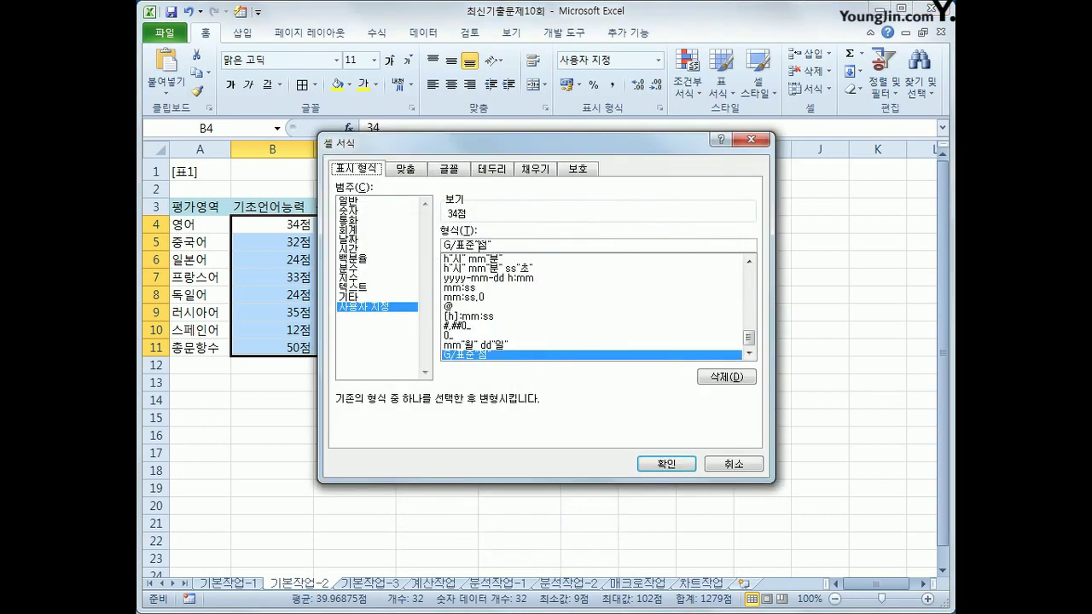
left_click_drag(475, 246, 388, 247)
type("0")
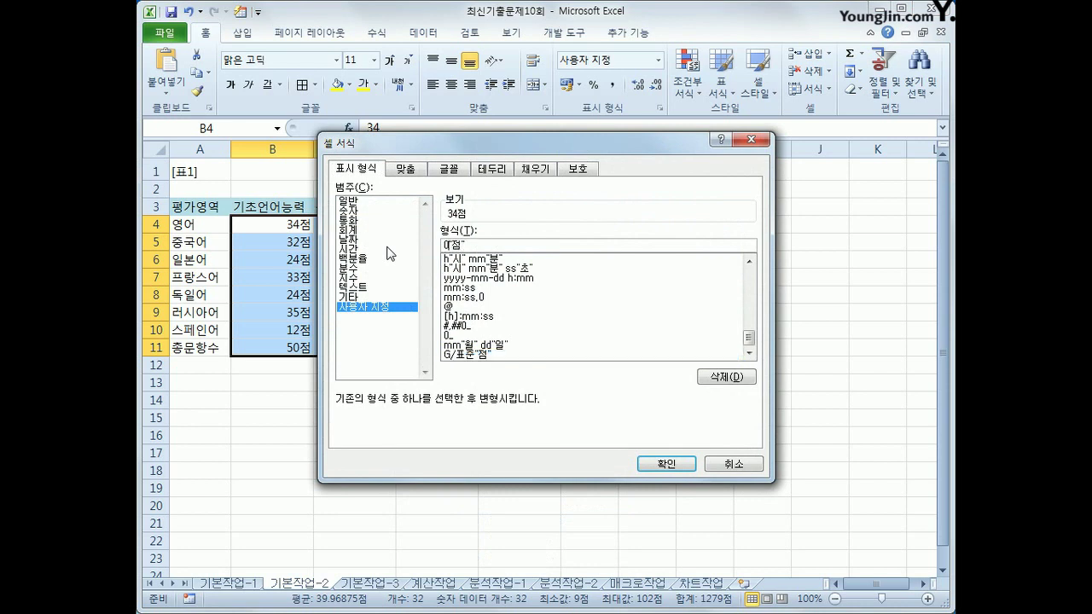
left_click(667, 464)
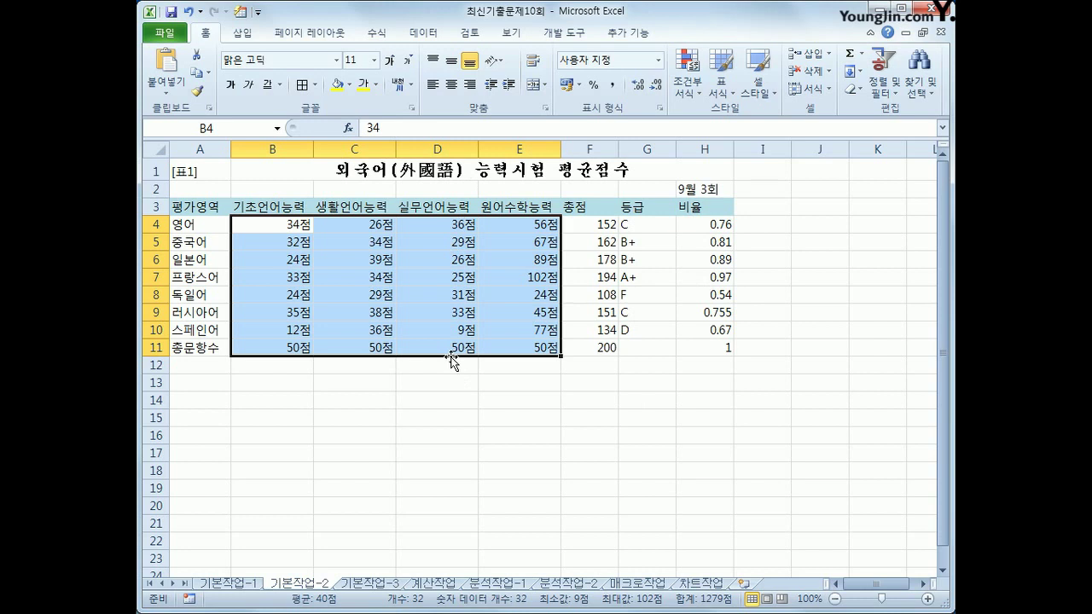
Apply the percent style to the 비율 values in H4:H11
left_click_drag(715, 227, 721, 341)
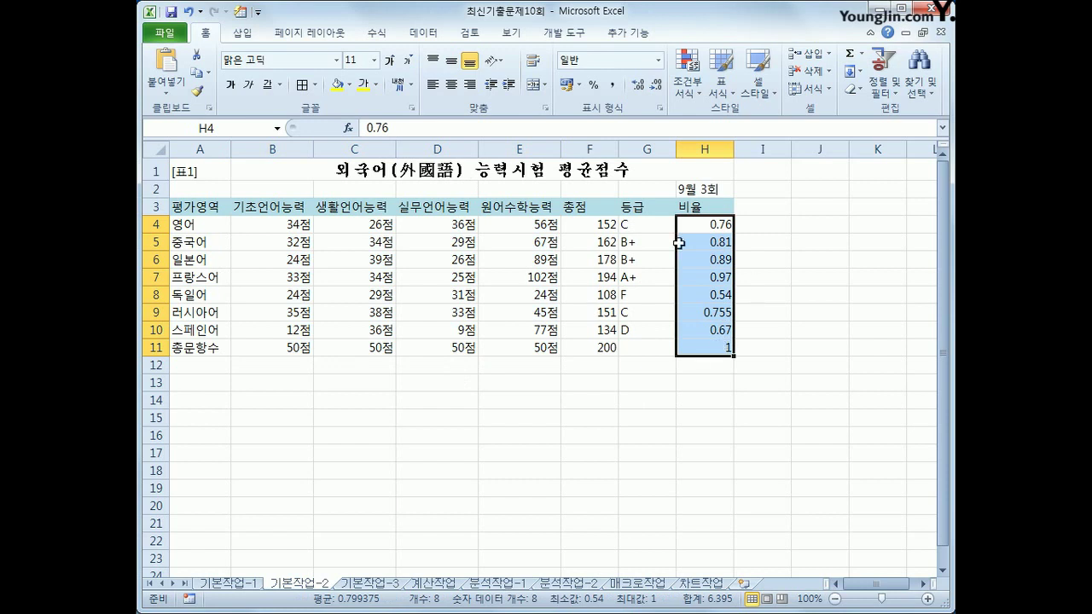
left_click(599, 89)
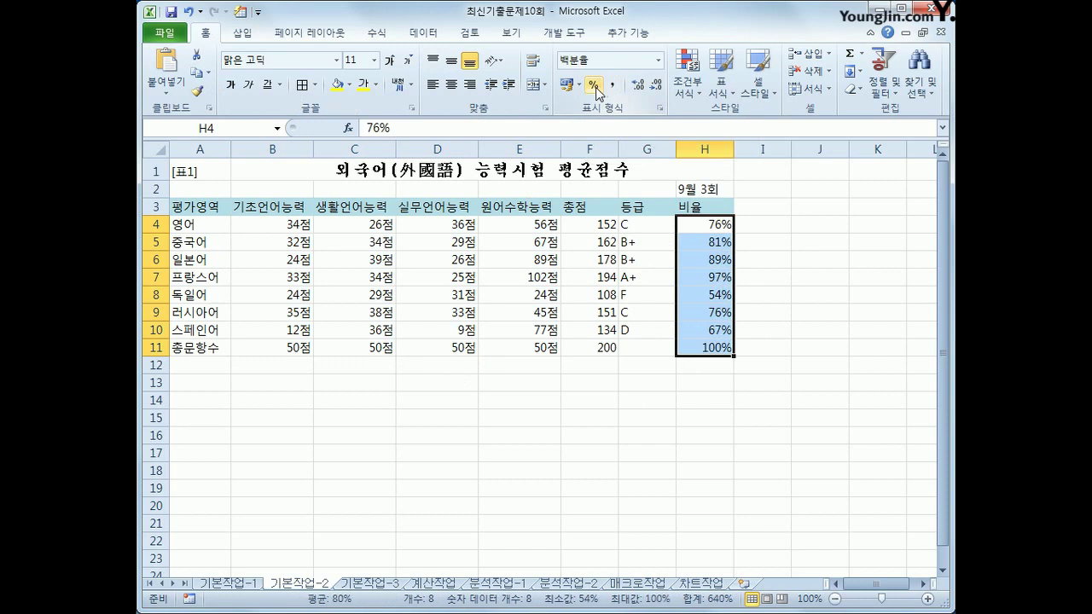
Center the contents of the table A3:H11 horizontally and apply all borders to it
left_click_drag(195, 212, 698, 342)
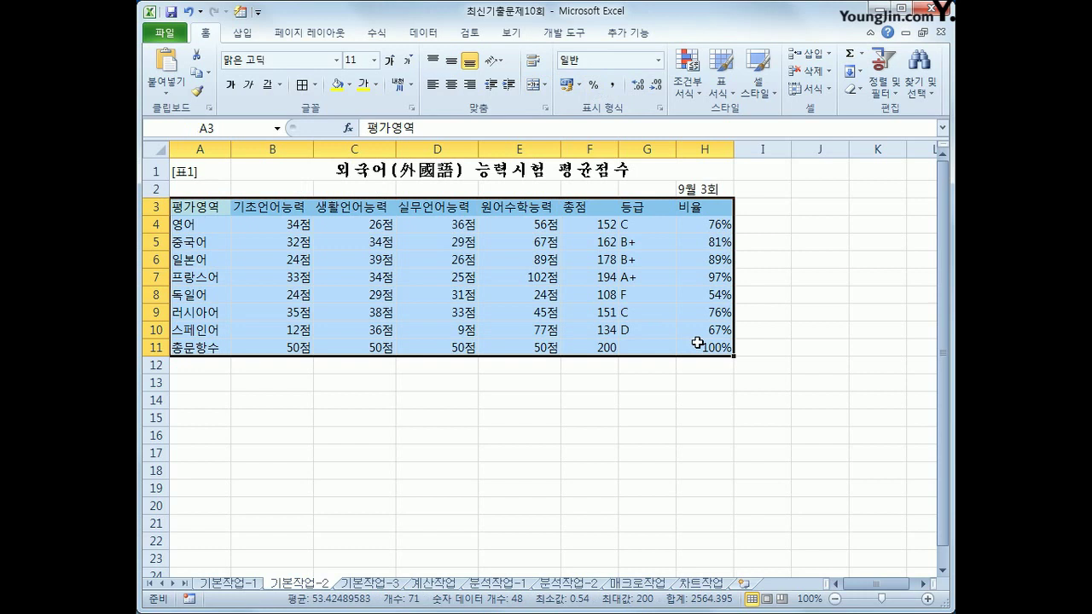
left_click(451, 86)
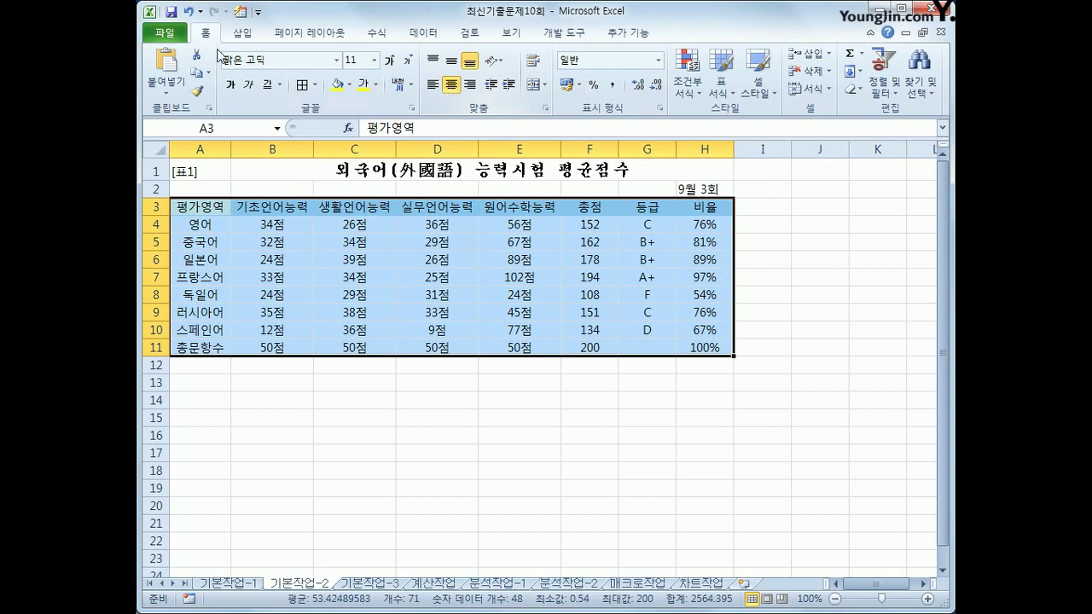
left_click(317, 86)
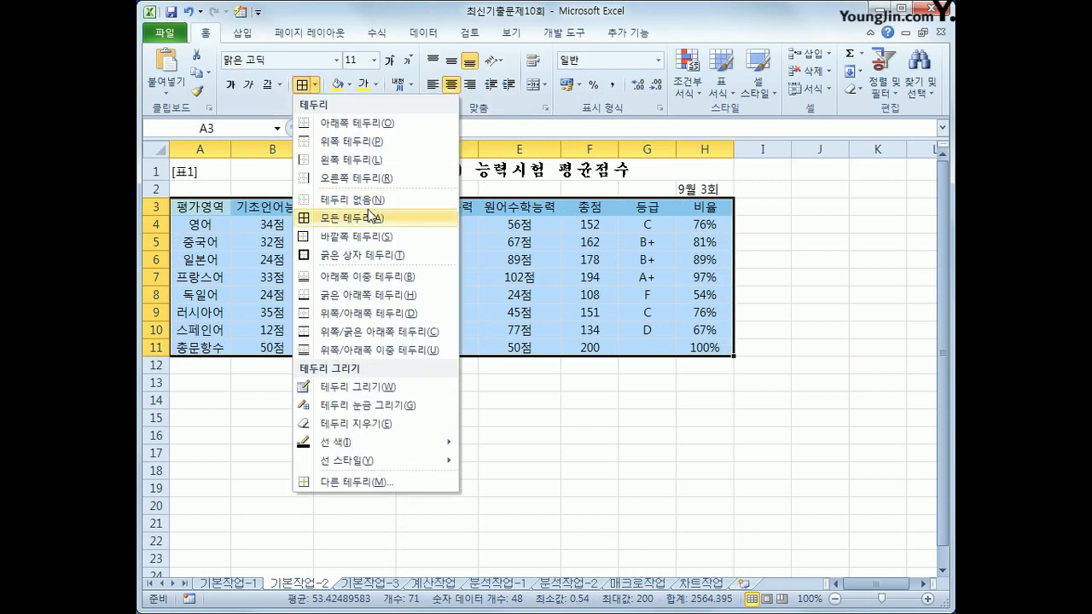
left_click(359, 218)
left_click(724, 349)
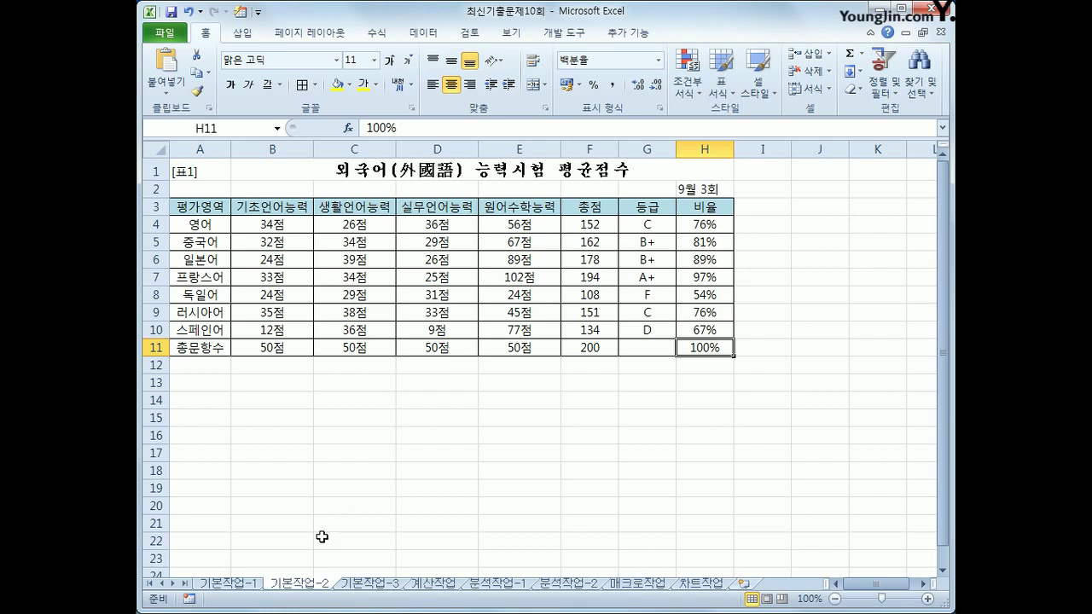
On the 기본작업-3 sheet, copy the 주당시간 header in C3 and 3시간 from C7 into B14:B15
left_click(356, 587)
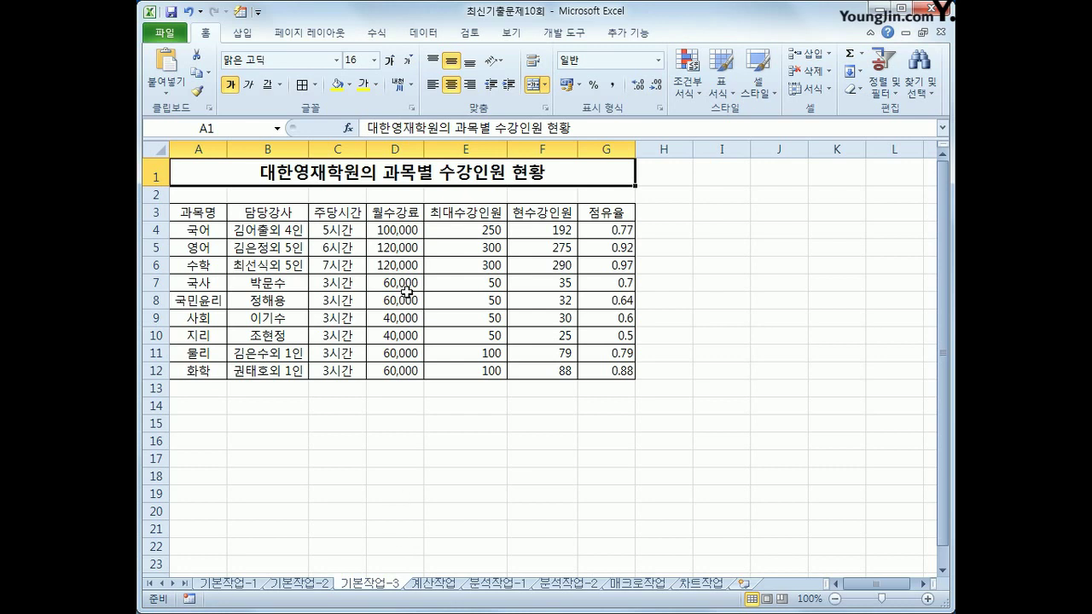
left_click(362, 217)
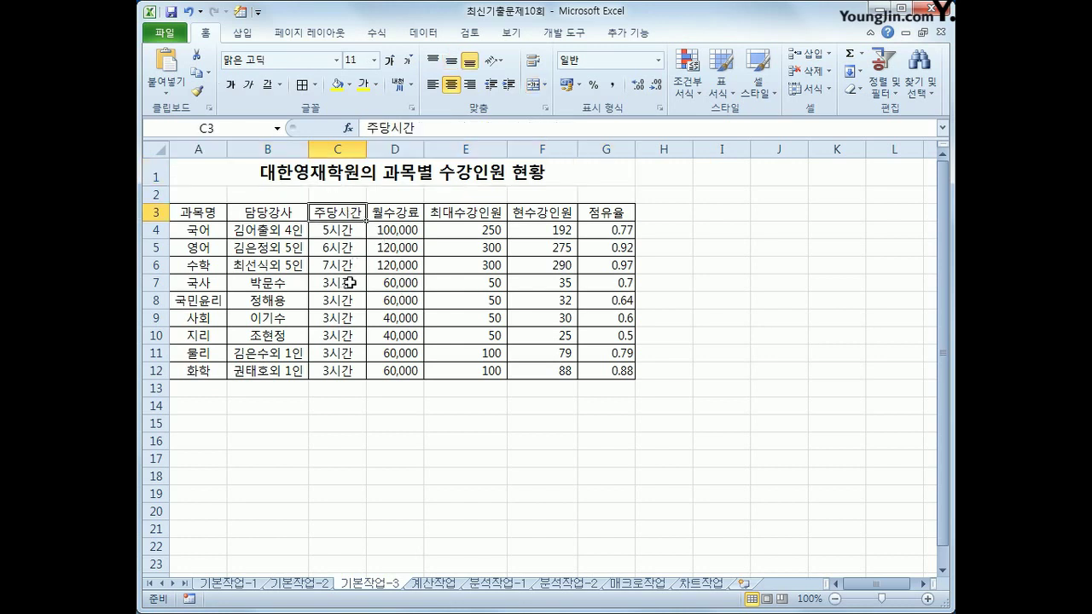
left_click(351, 283, "ctrl")
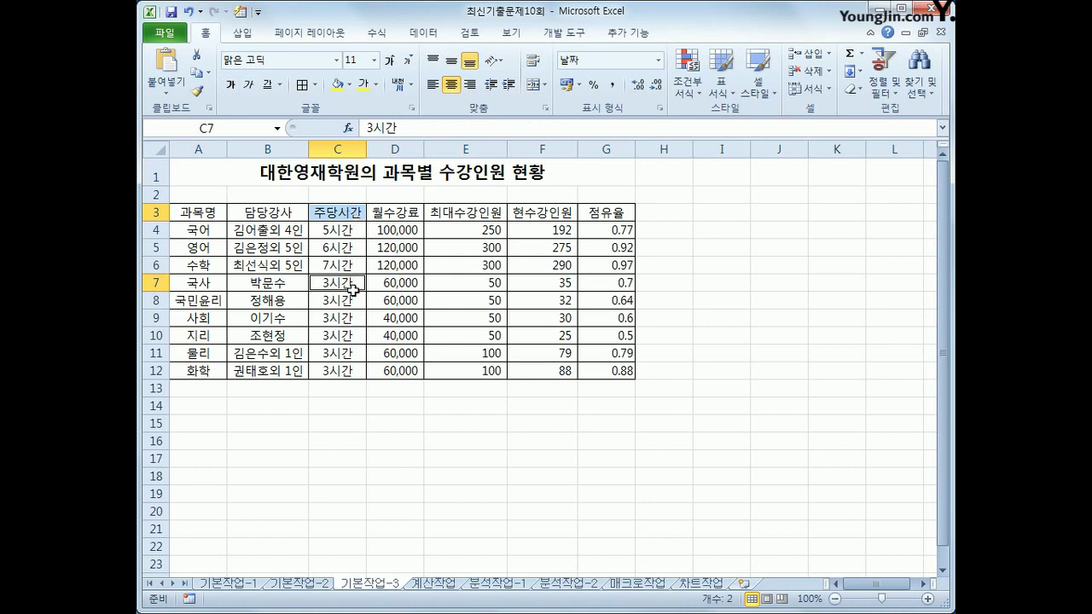
key("ctrl+c")
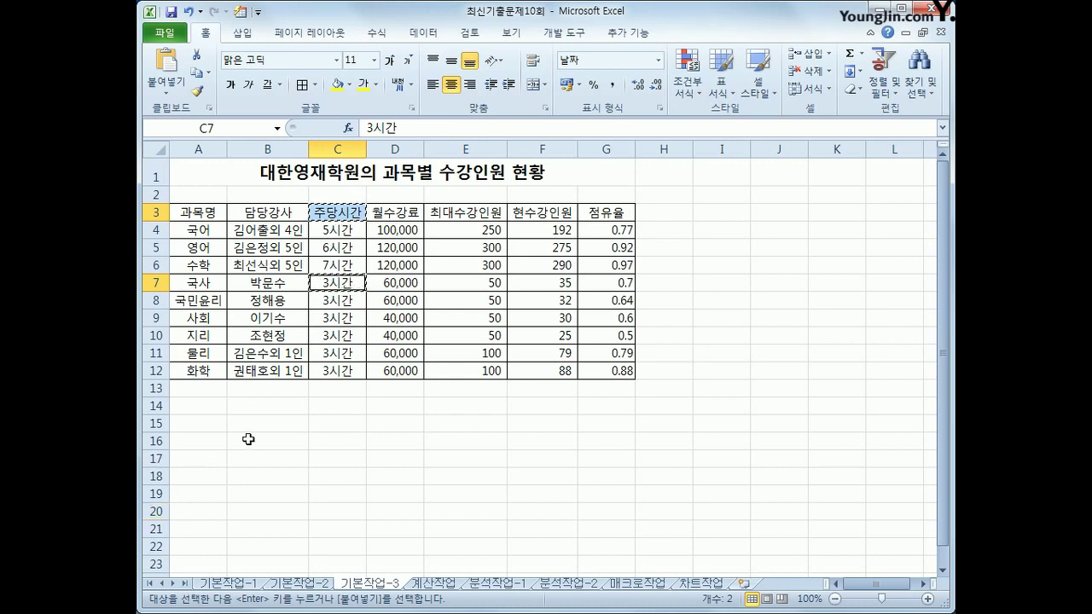
left_click(254, 411)
key("ctrl+v")
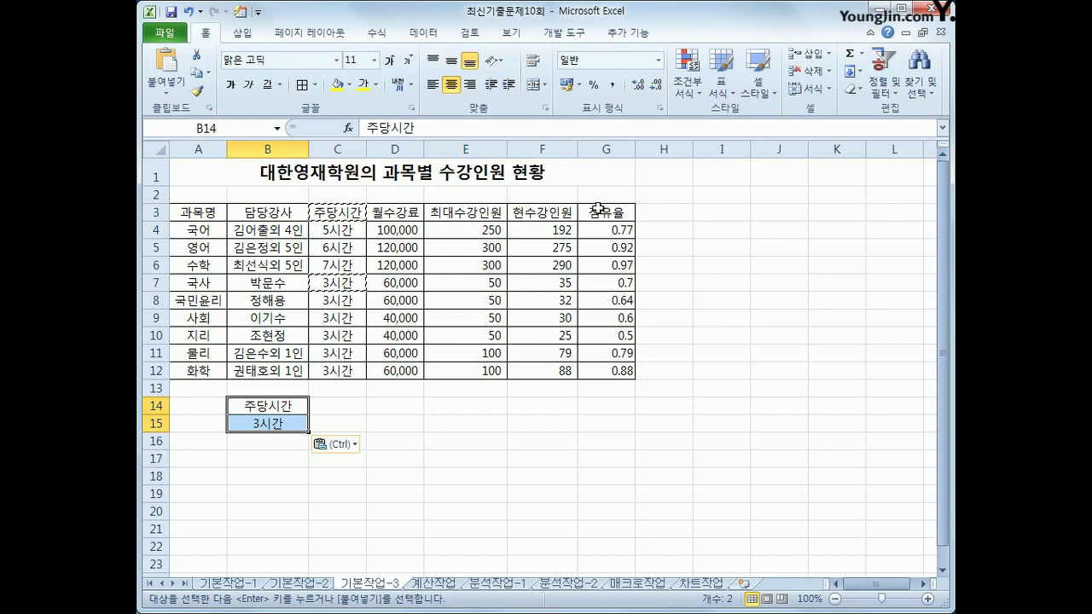
Copy the 월수강료 header in D3 and the 60,000 value in D7 into C14:C15
left_click(395, 215)
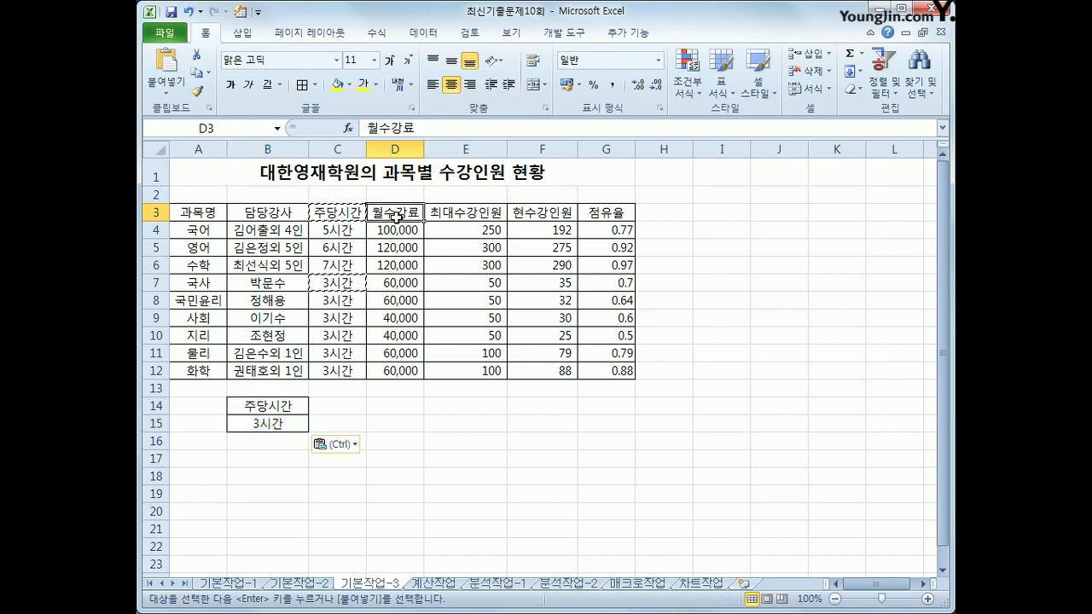
left_click(414, 283)
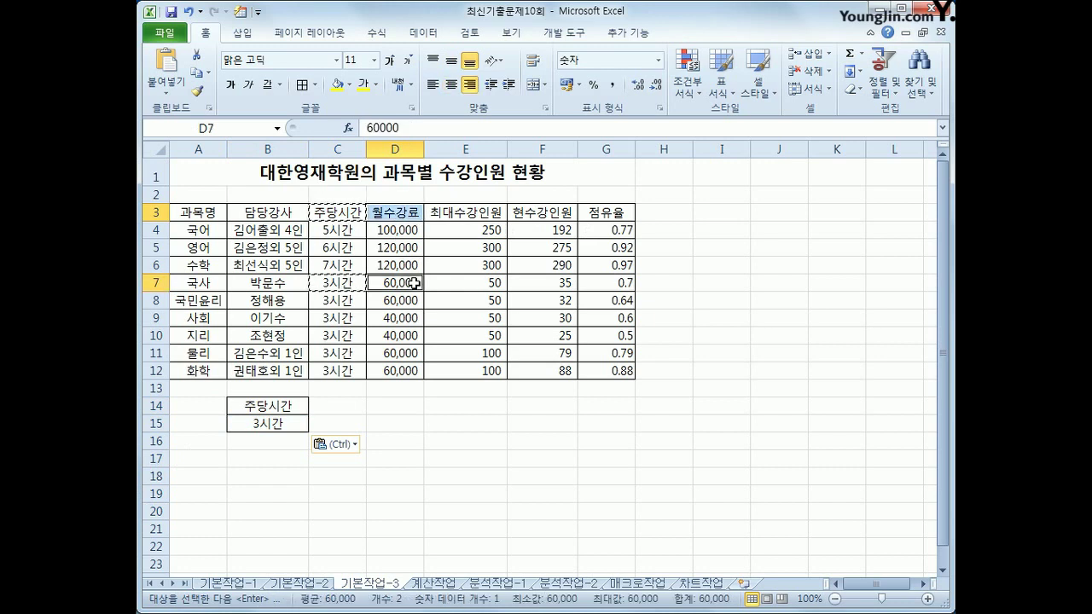
key("ctrl+c")
left_click(322, 414)
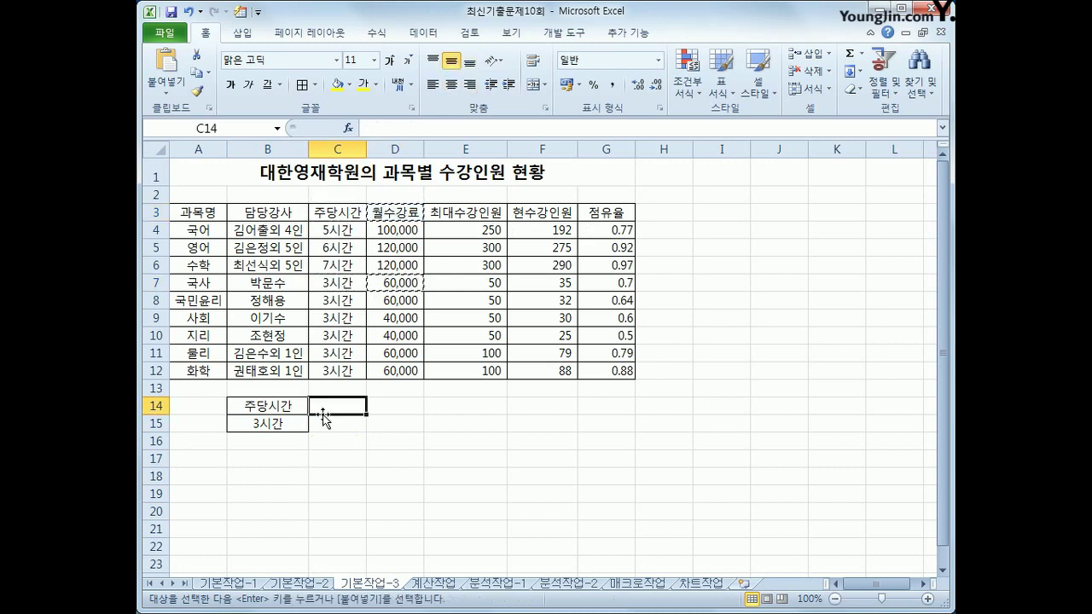
key("ctrl+v")
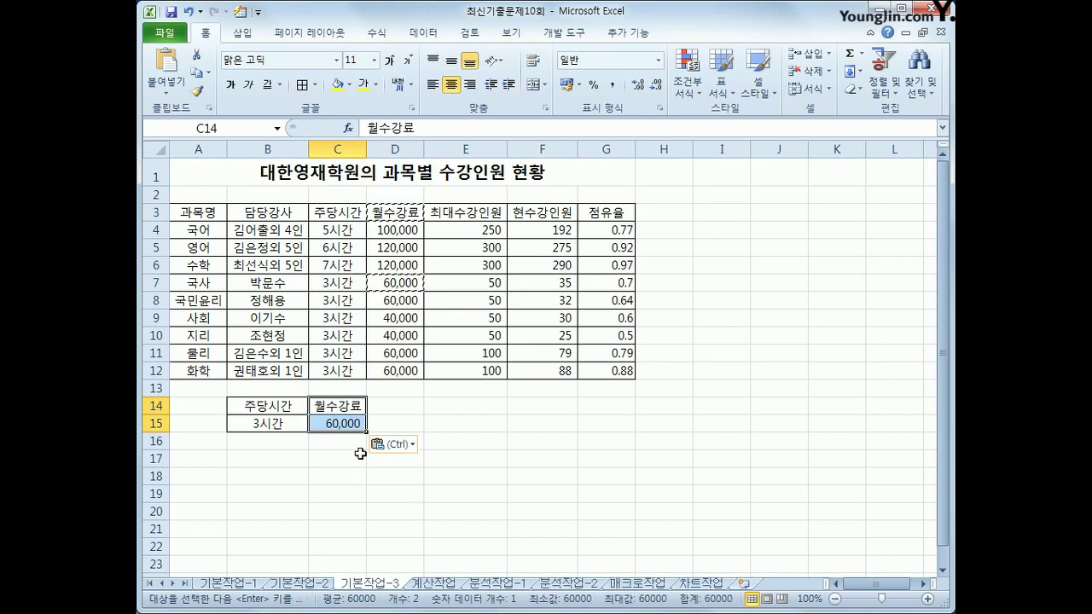
Review the 주당시간 and 월수강료 headers and the condition values beneath them in B14:C15
left_click(284, 410)
left_click(279, 426)
left_click(327, 409)
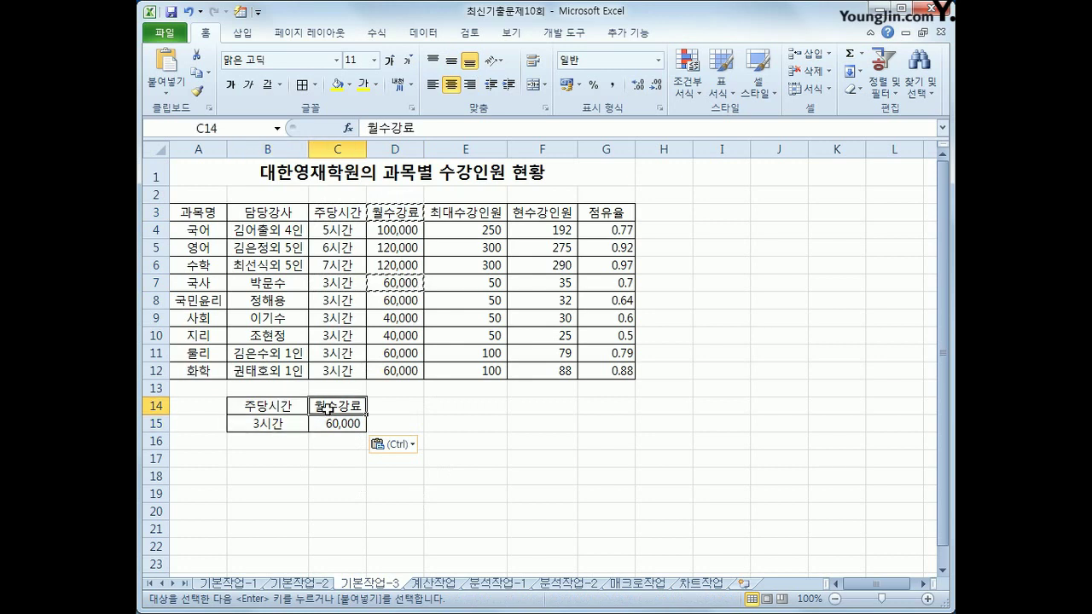
left_click(338, 427)
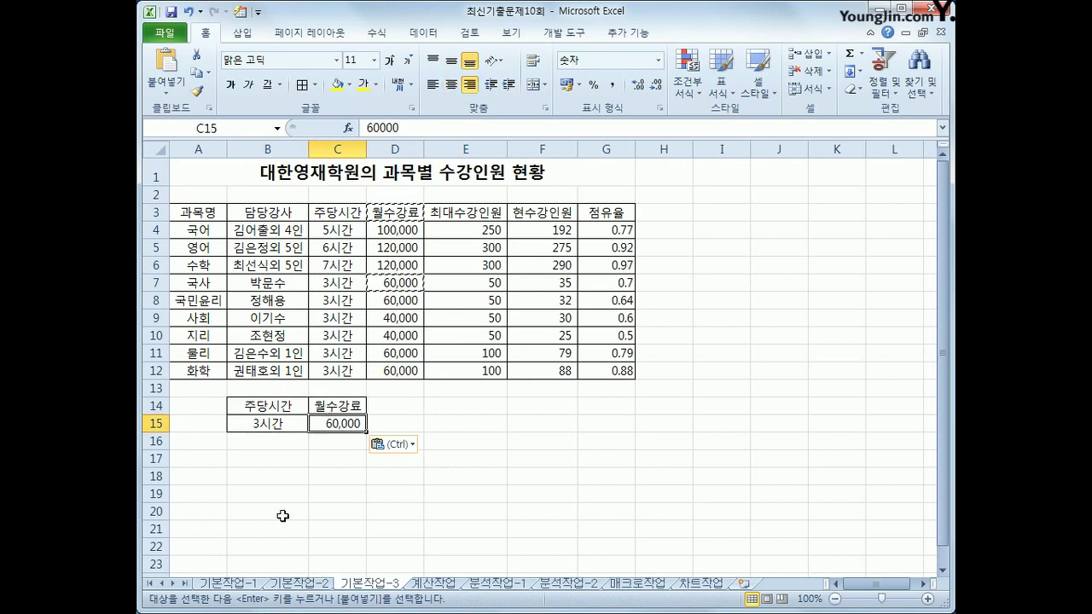
left_click(266, 408)
left_click(265, 422)
left_click_drag(306, 424, 339, 424)
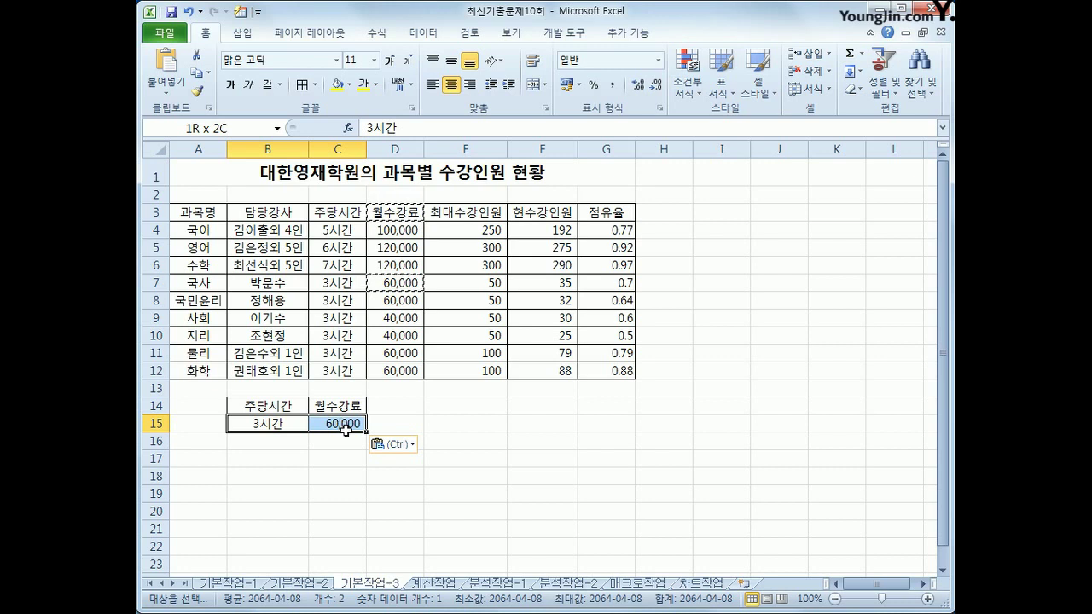
Run an advanced filter on A3:G12 with the criteria range B14:C15, copying the results to A18
left_click(327, 333)
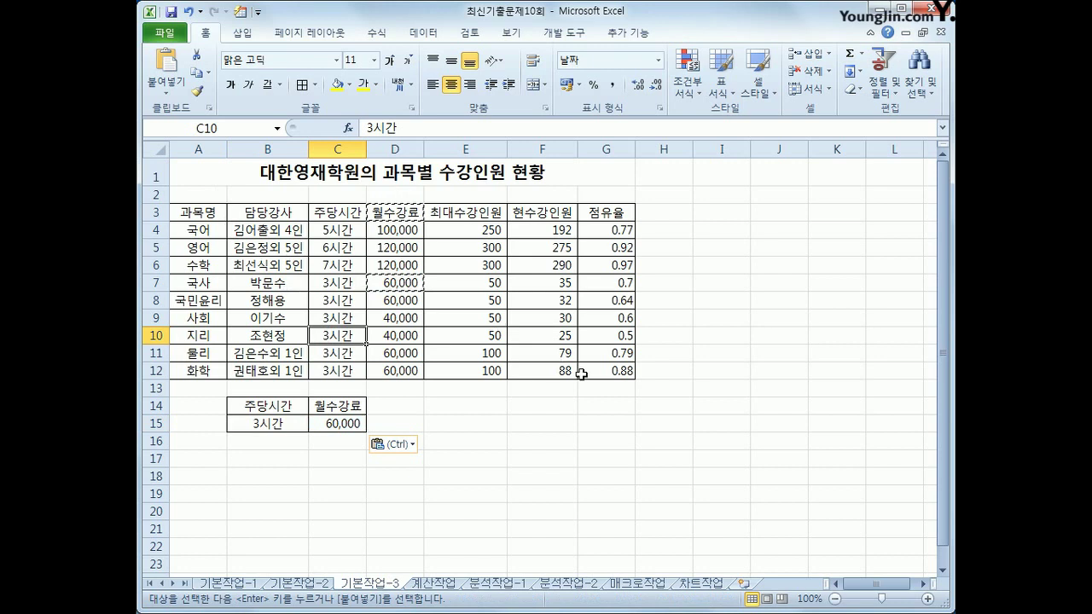
left_click(415, 36)
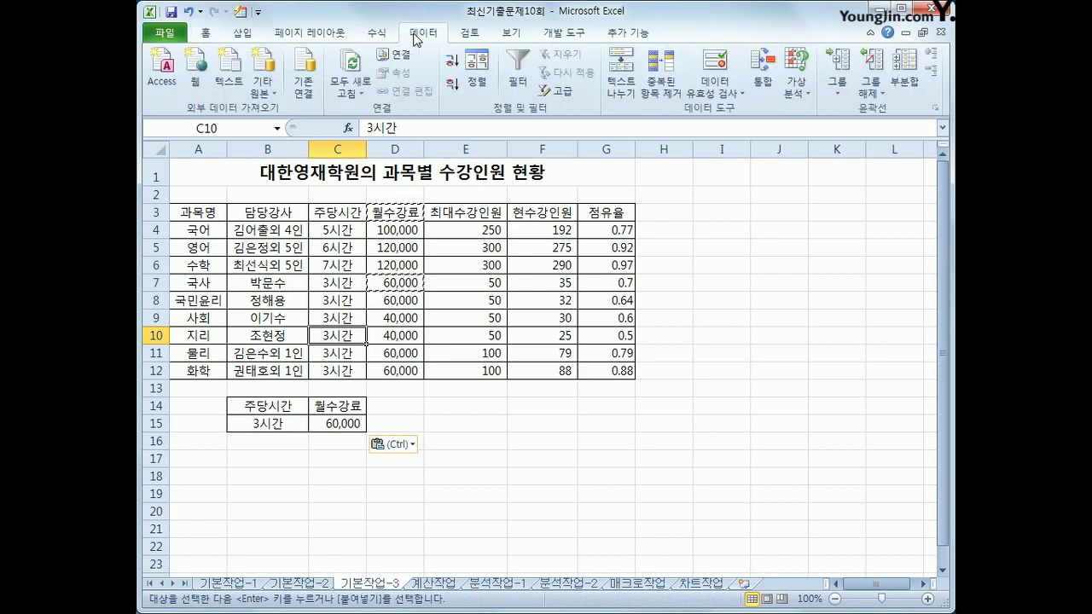
left_click(555, 95)
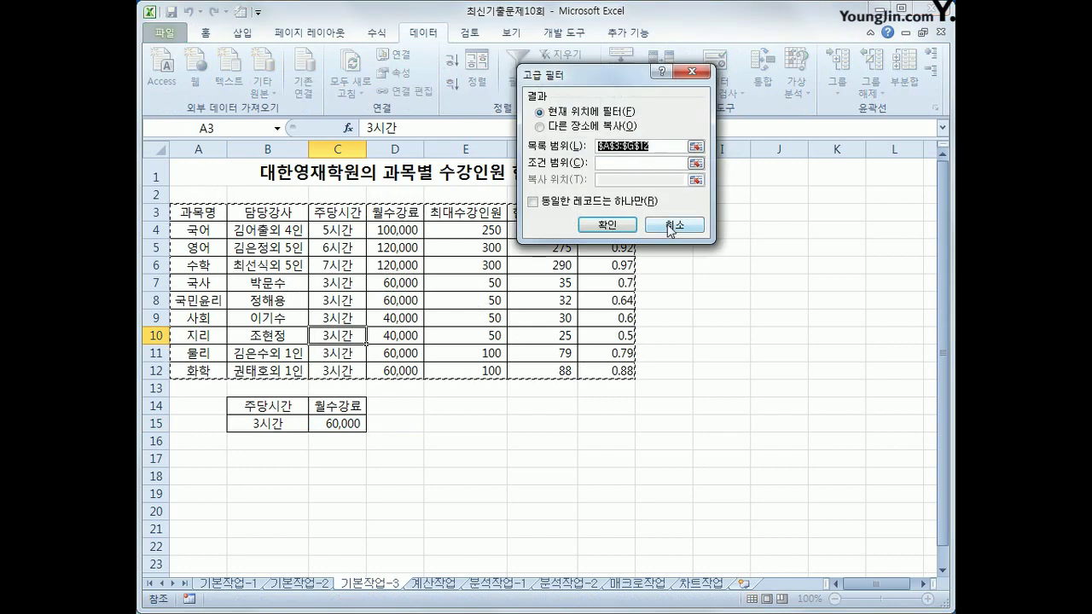
left_click(611, 163)
left_click_drag(295, 407, 325, 424)
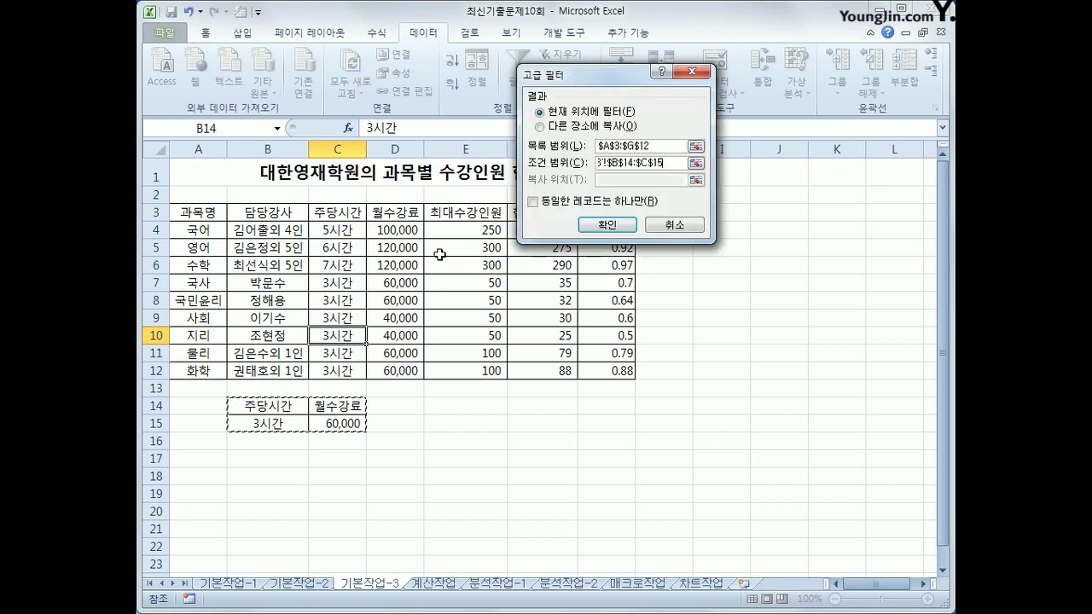
left_click(581, 128)
left_click(611, 180)
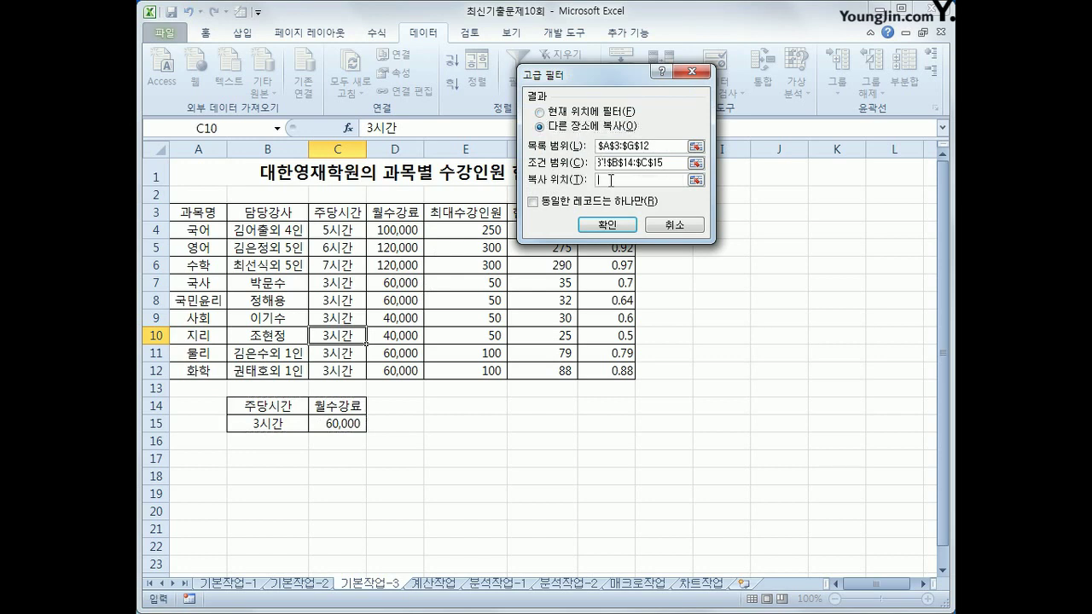
left_click(207, 478)
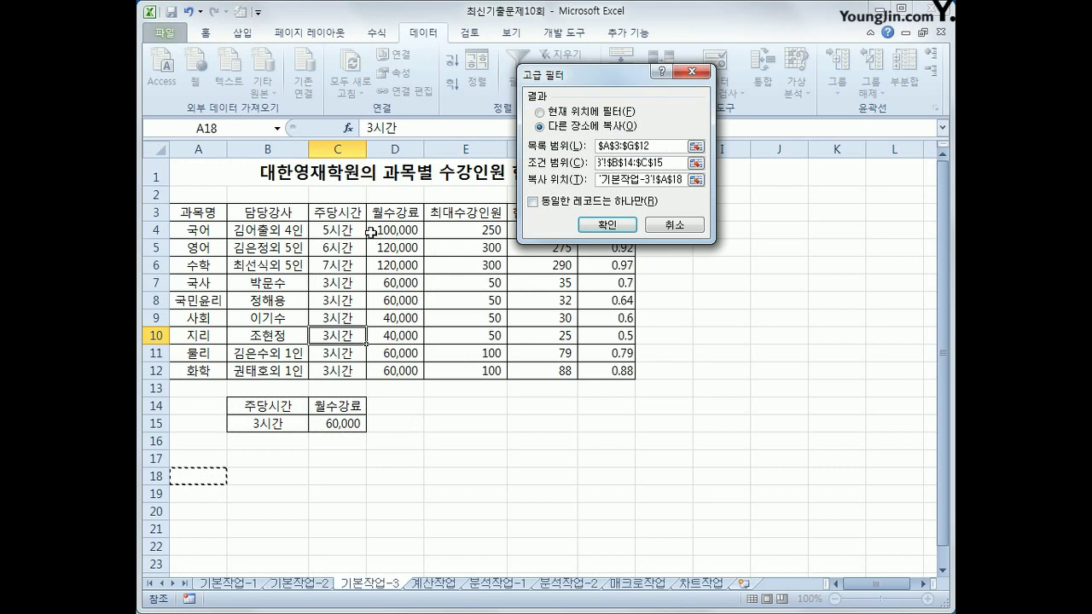
left_click(609, 225)
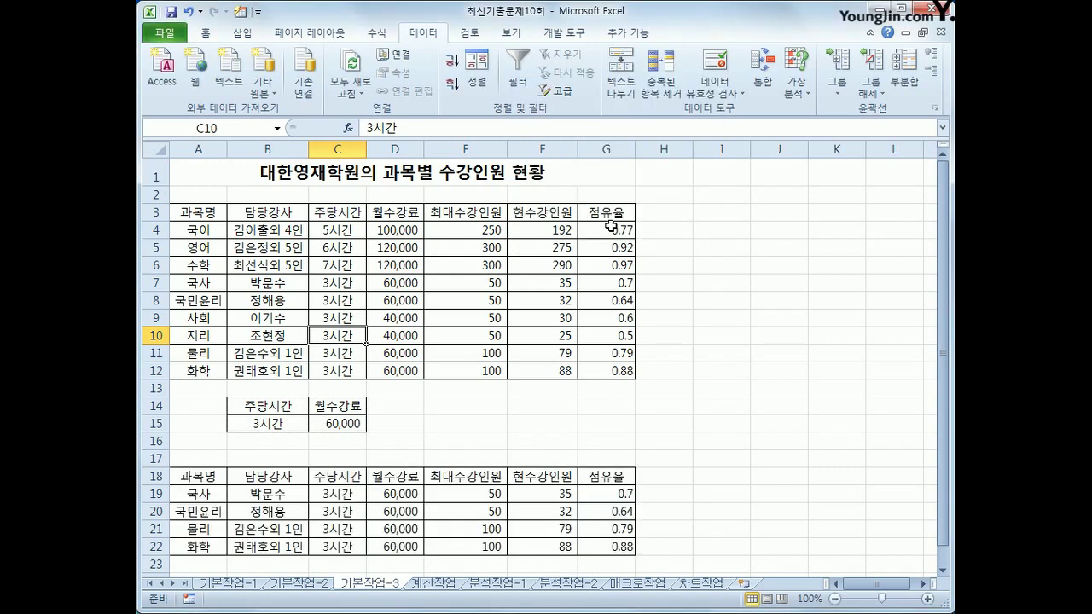
Check the 주당시간 and 월수강료 values of the filtered records in C19:D22
scroll(555, 342, "down", 2)
left_click_drag(354, 376, 403, 431)
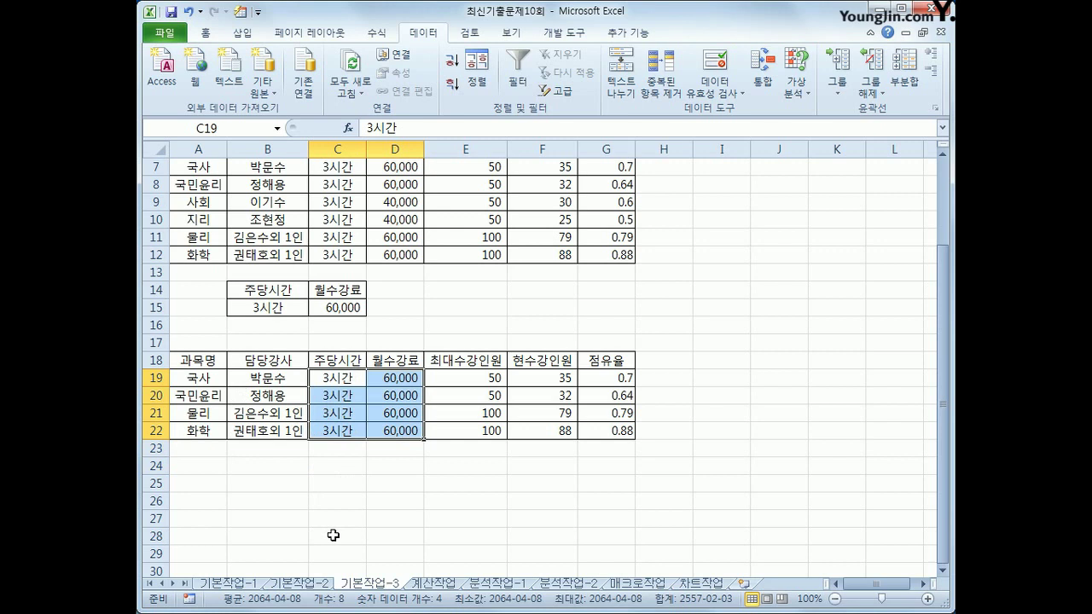
scroll(469, 537, "up", 2)
On the 계산작업 sheet, examine the 산업용 전기요금 평균 cell and its 구분 condition in B13:B14
left_click(434, 586)
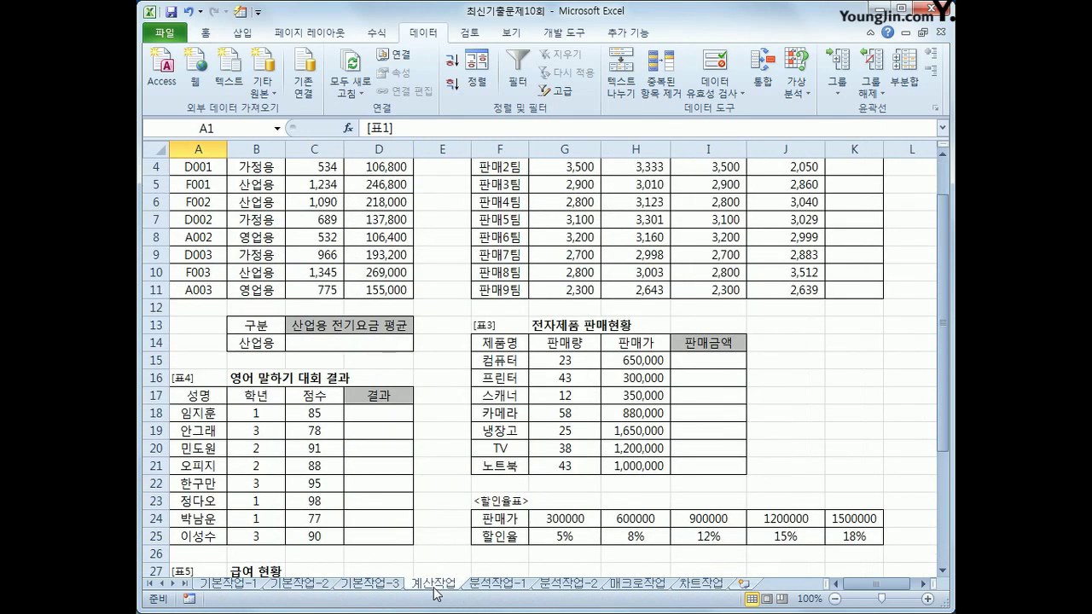
scroll(418, 453, "up", 1)
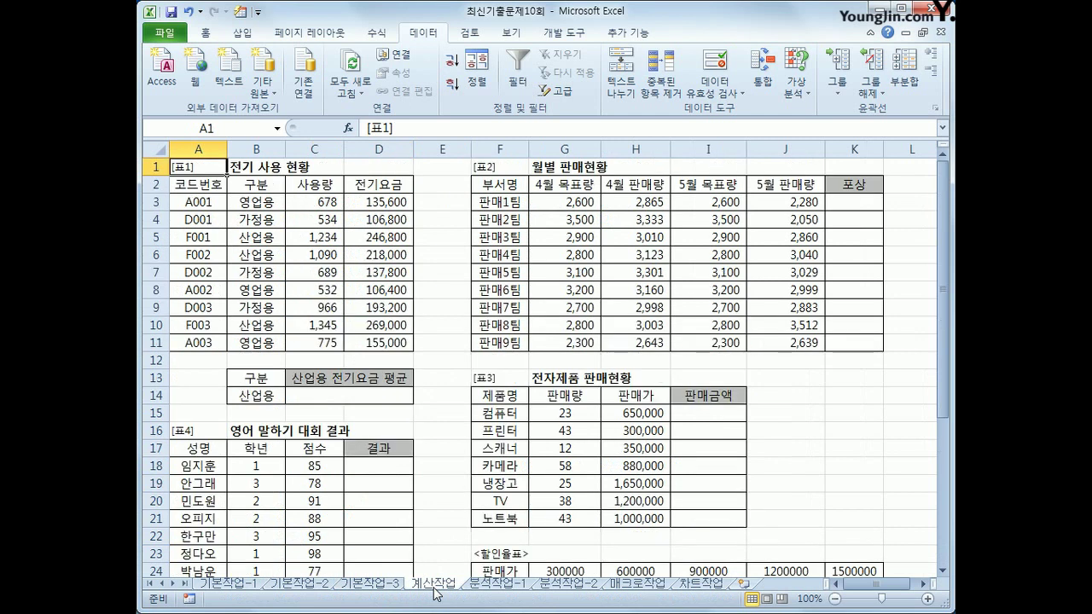
left_click(388, 393)
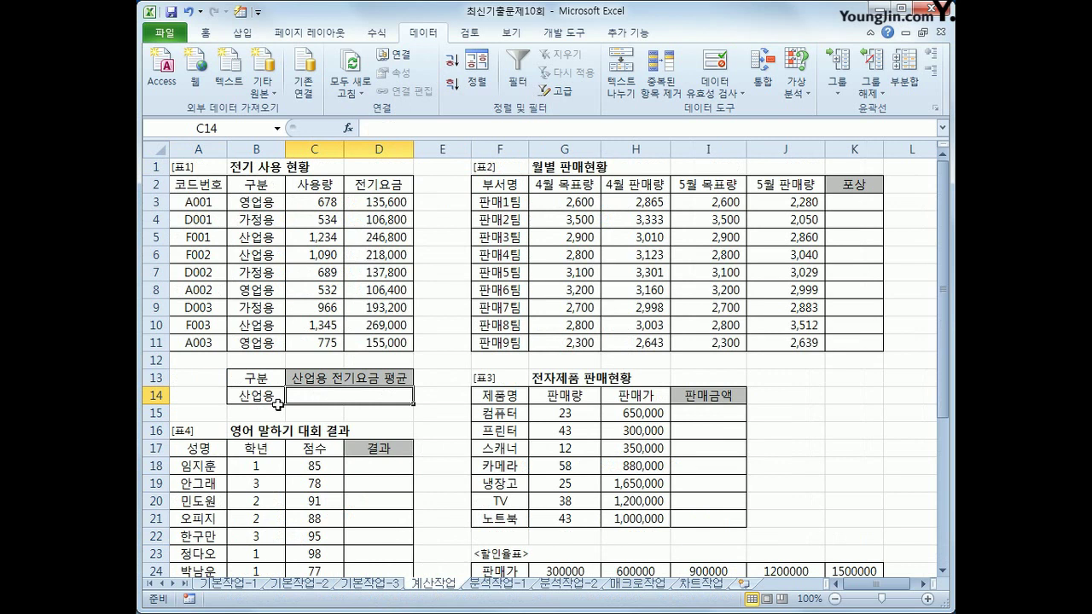
left_click(259, 383)
left_click(262, 393)
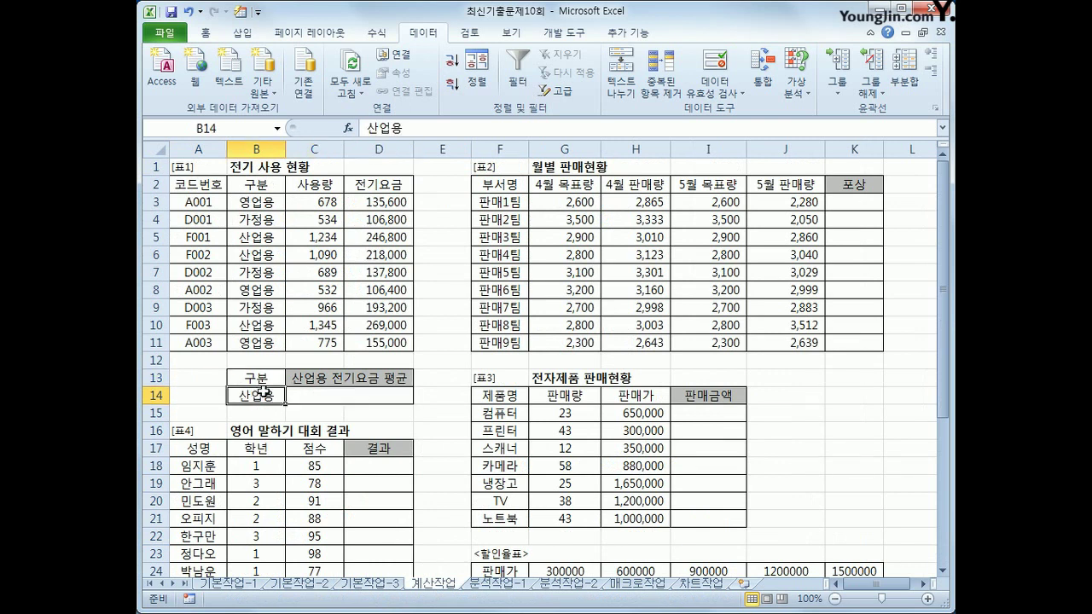
left_click_drag(260, 380, 261, 400)
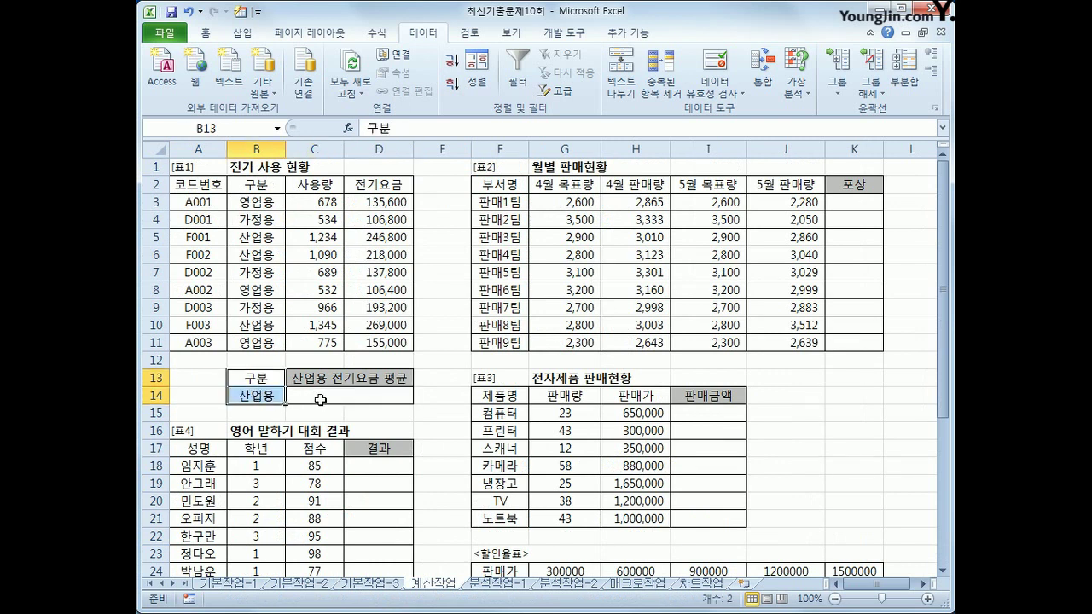
Insert the DAVERAGE function from the 데이터베이스 category into C14
left_click(320, 400)
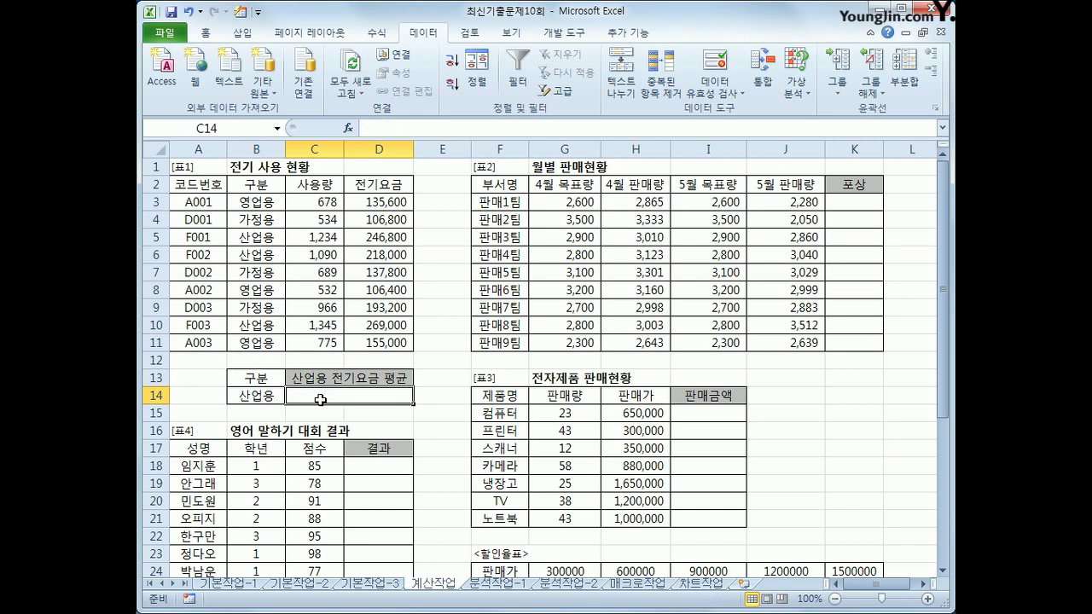
left_click(348, 128)
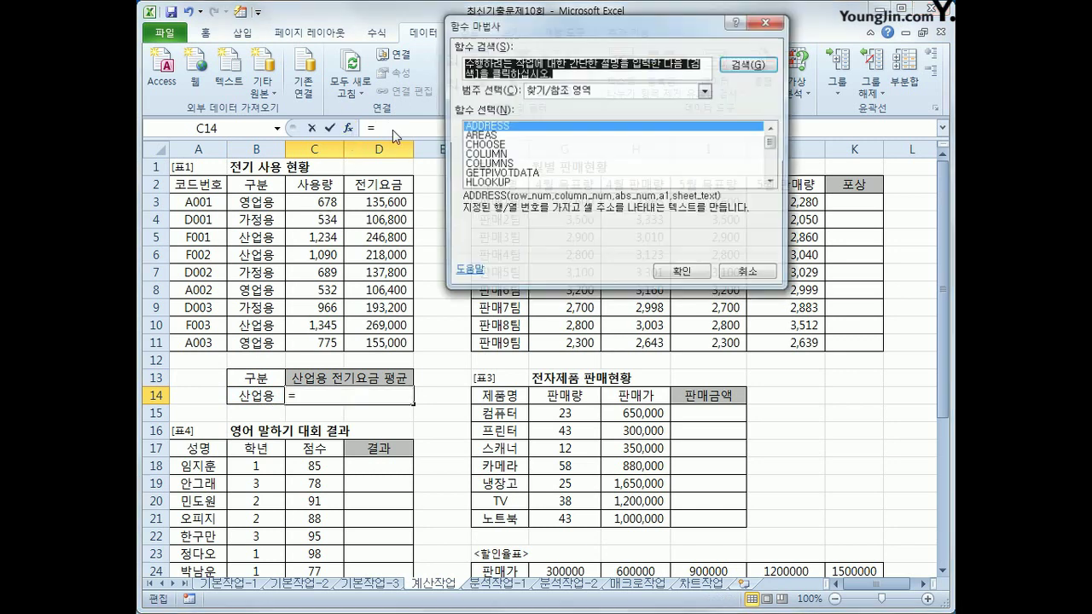
left_click(705, 90)
left_click(575, 190)
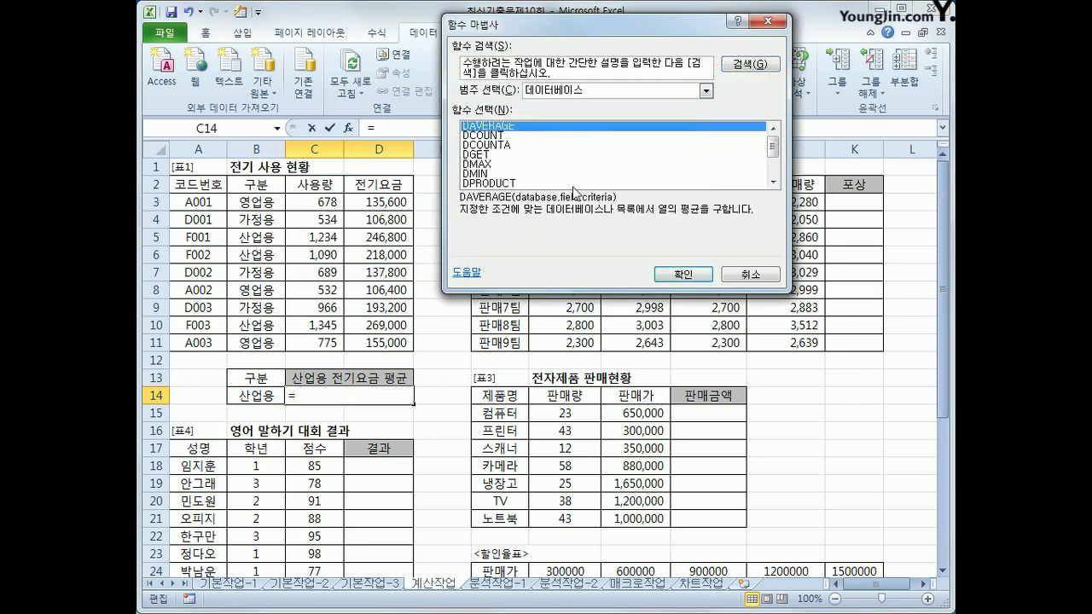
left_click(694, 278)
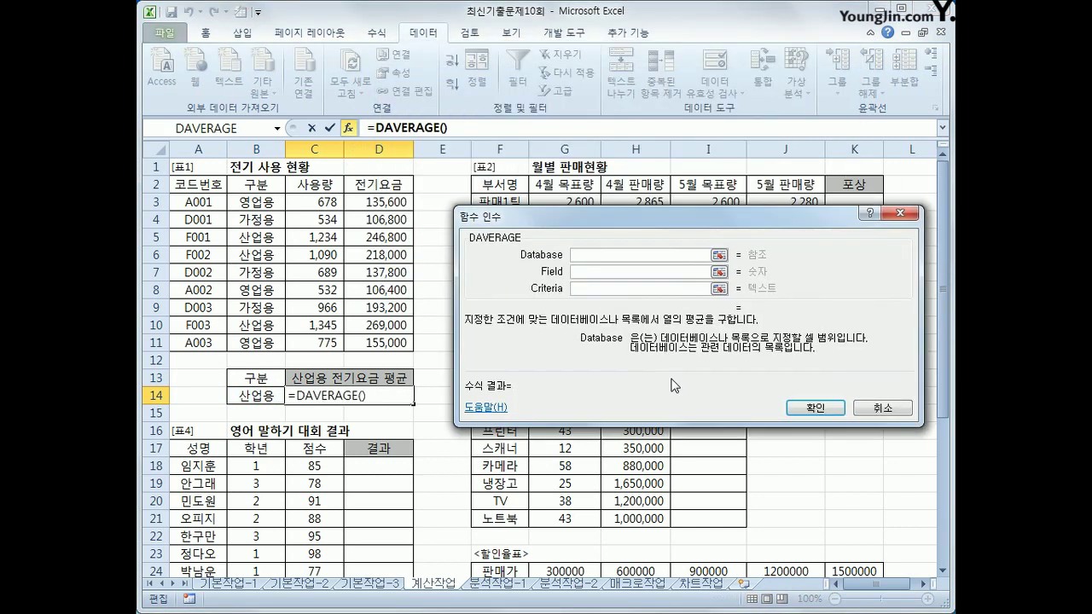
Set the DAVERAGE arguments to database A2:D11, field 4 and criteria B13:B14, and enter the formula
left_click_drag(207, 184, 367, 338)
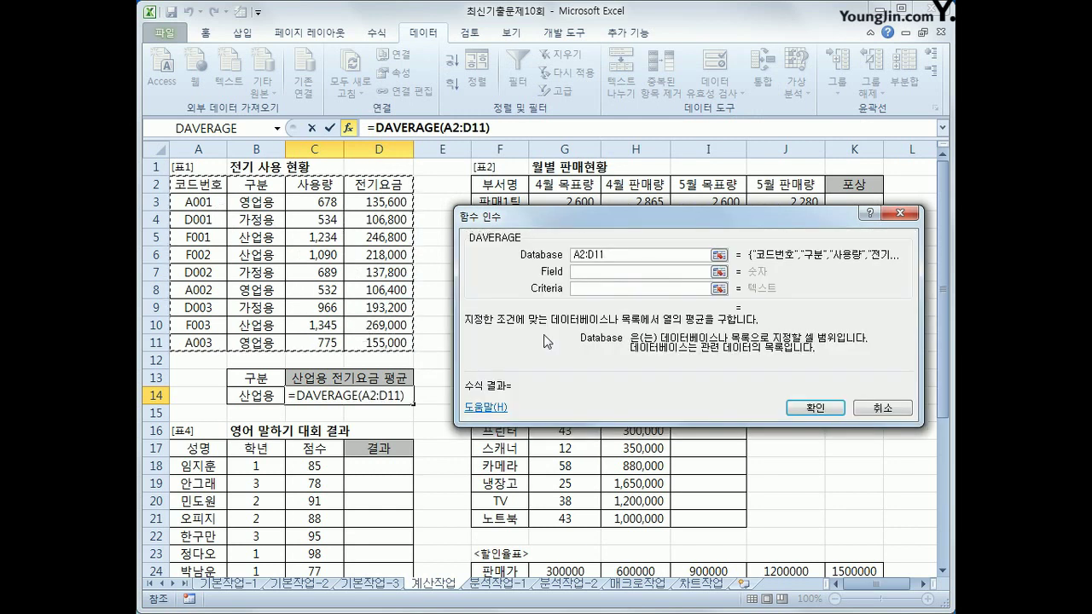
left_click(600, 273)
left_click(395, 183)
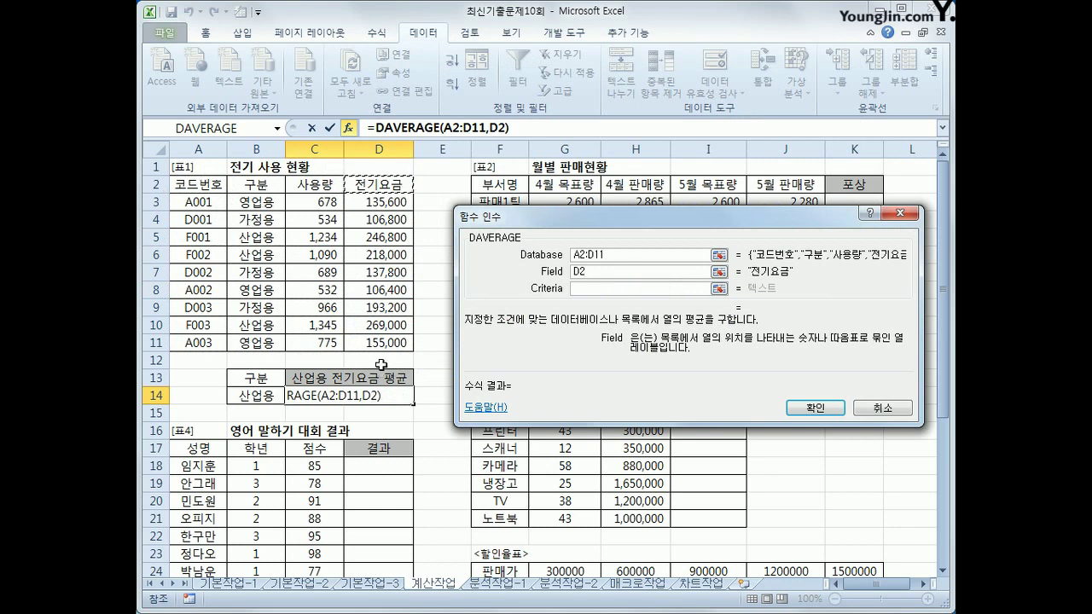
double_click(606, 271)
type("4")
left_click(584, 290)
left_click_drag(245, 379, 244, 396)
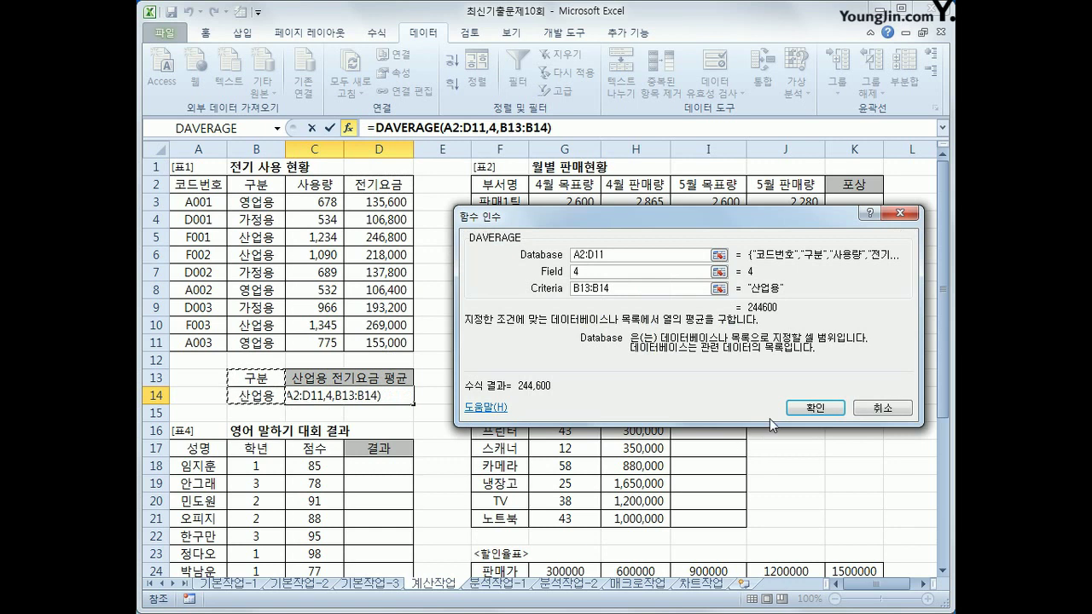
left_click(806, 407)
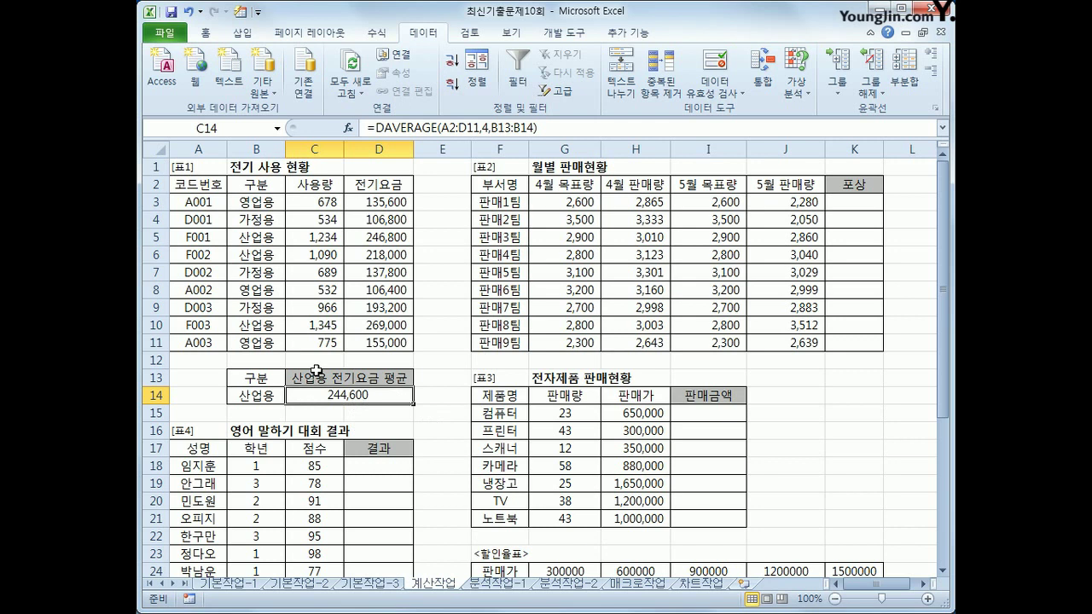
Wrap the C14 formula in ROUNDDOWN with -3 digits: =ROUNDDOWN(DAVERAGE(A2:D11,4,B13:B14),-3)
left_click(370, 127)
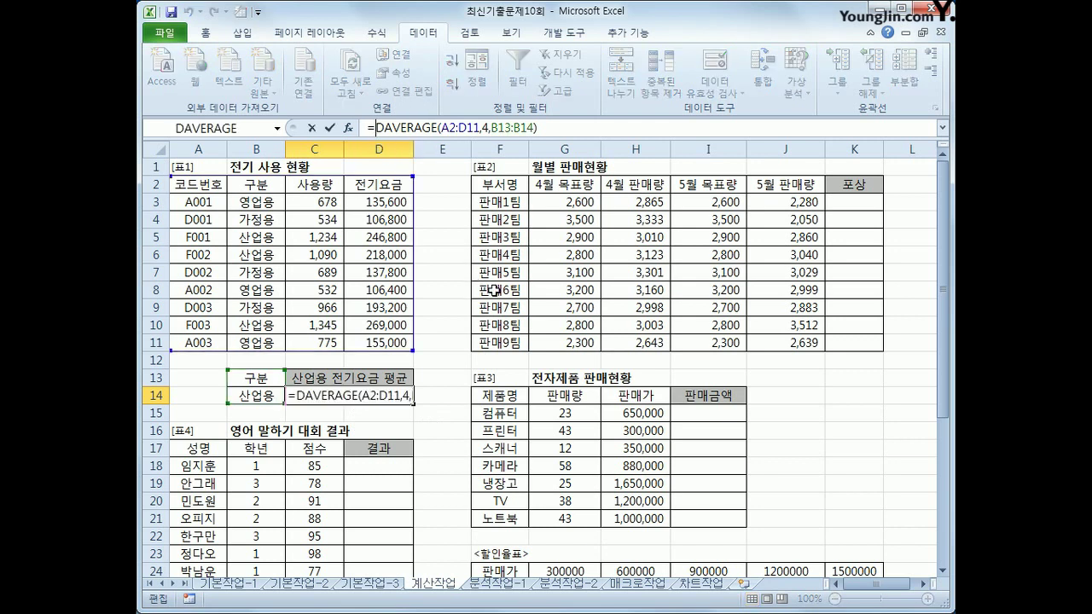
type("round")
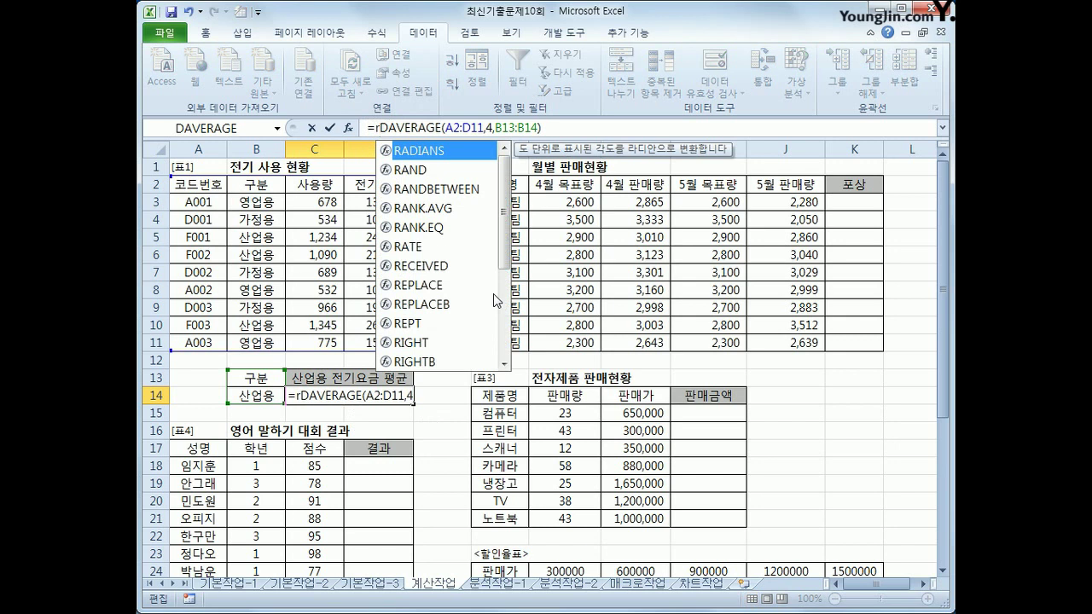
key("Down")
key("Tab")
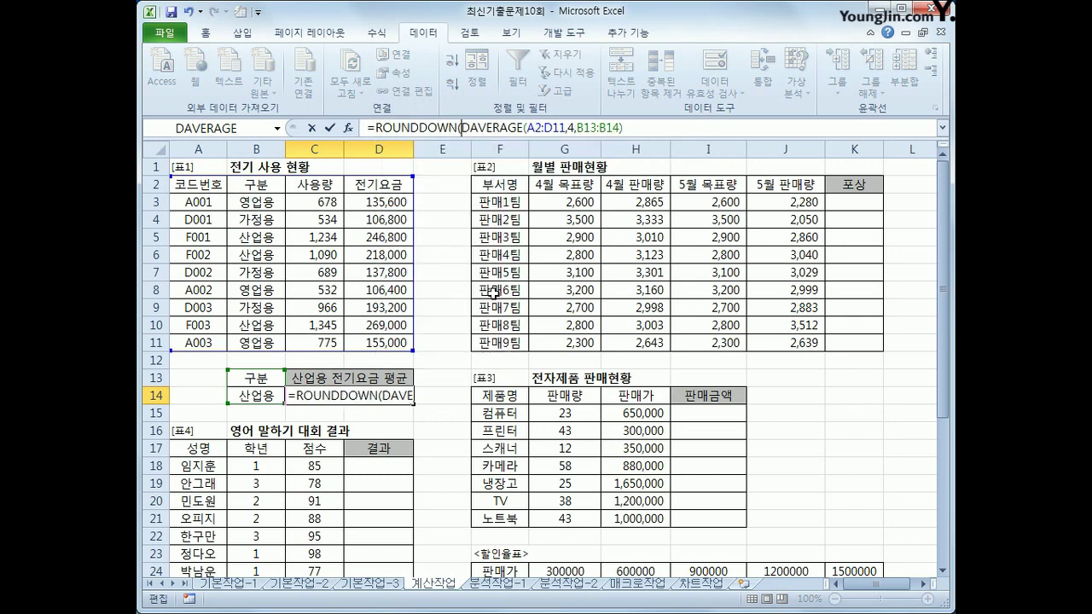
left_click(662, 130)
type(",")
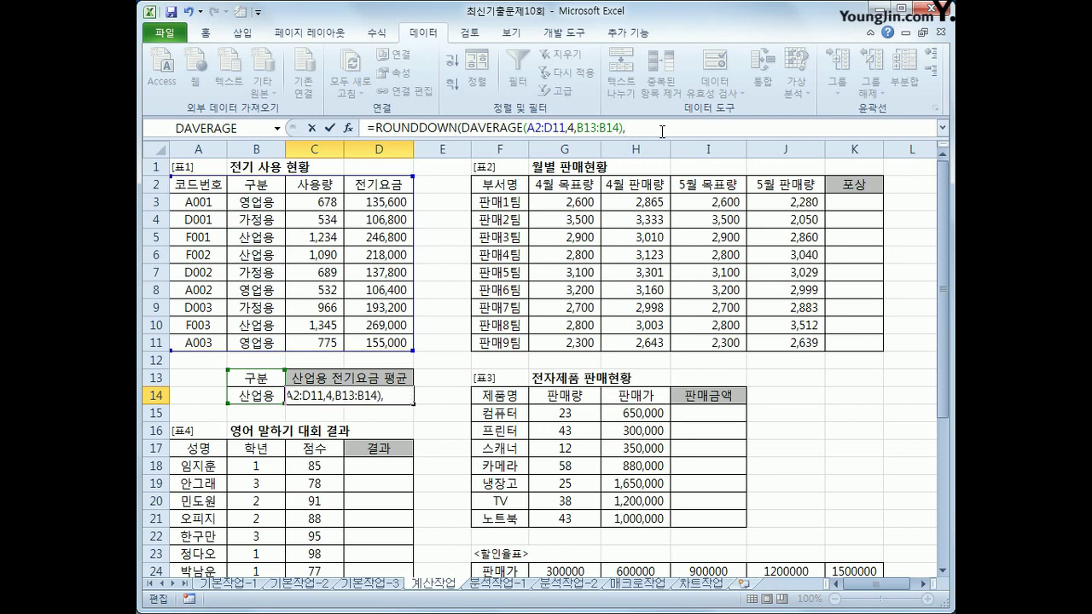
type("-3")
type(")")
key("Return")
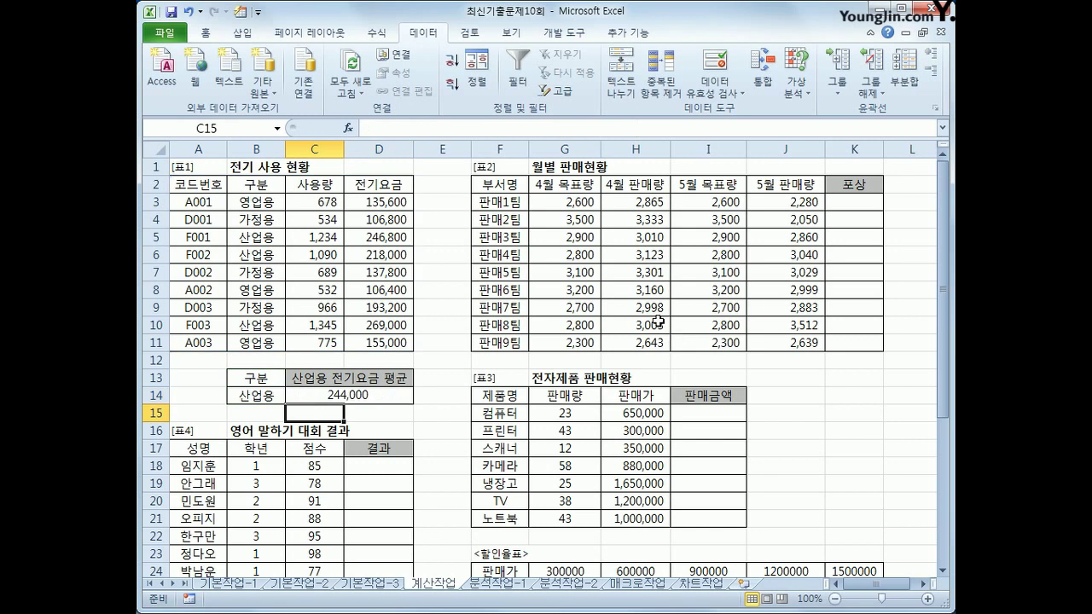
Examine the 4월 판매량 values in H3:H11 and the 5월 판매량 values in J3:J11 for the 포상 column
left_click(858, 204)
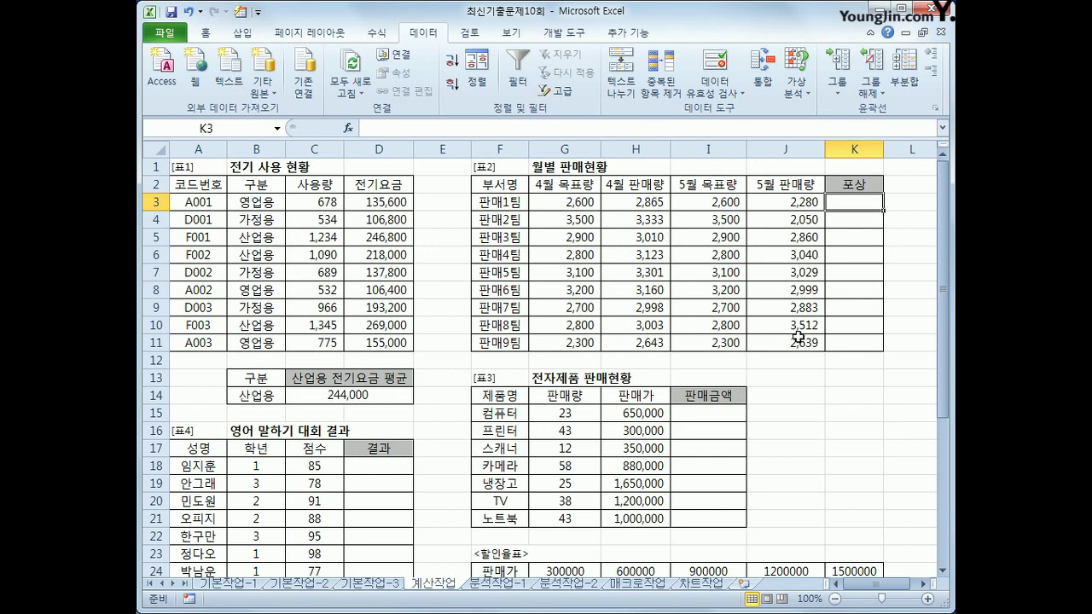
left_click_drag(642, 196, 642, 342)
left_click_drag(787, 201, 798, 340)
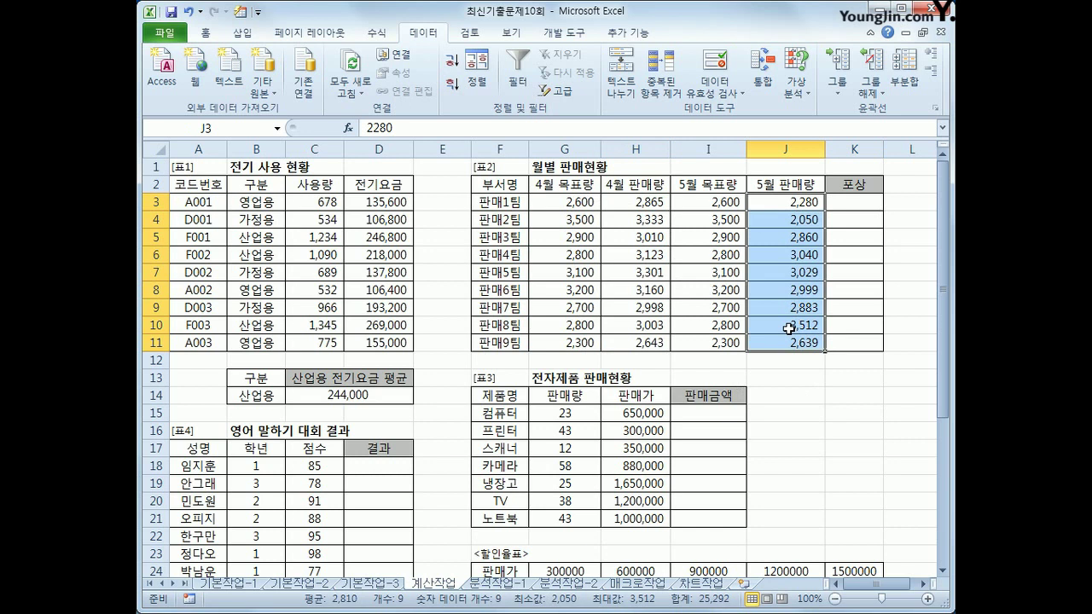
Start the K3 formula with IF(AND( and the first condition comparing 4월 판매량 with its target: H3>=G3
left_click_drag(572, 204, 569, 335)
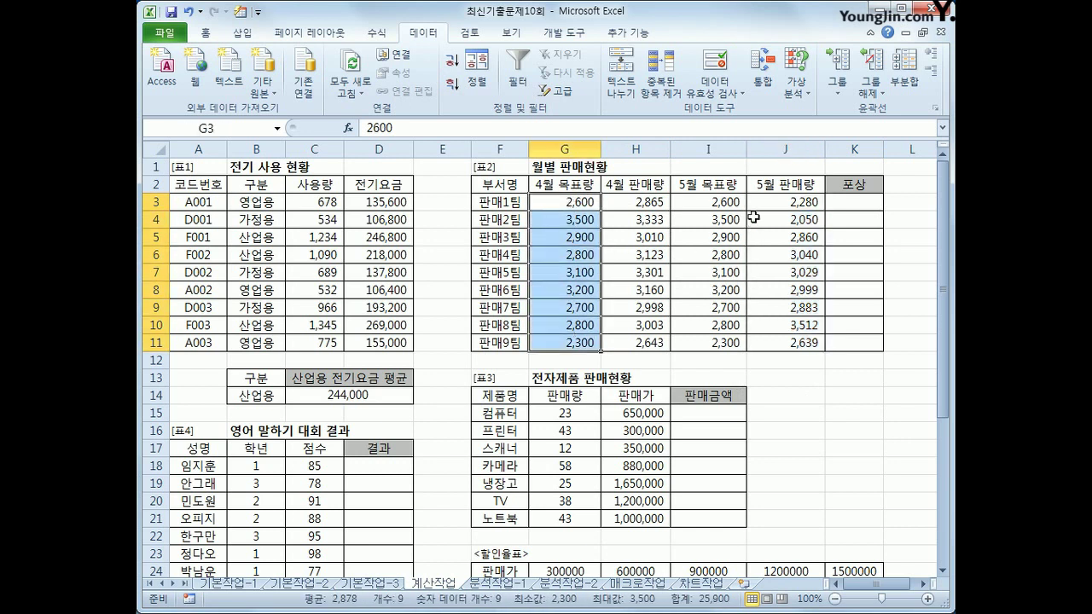
left_click(726, 203)
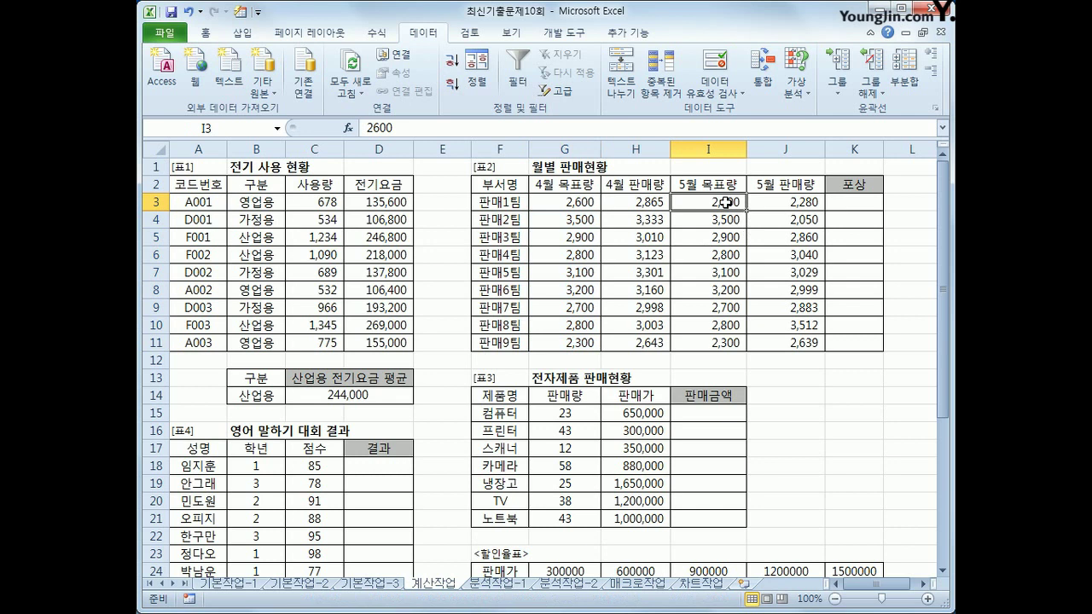
left_click(842, 205)
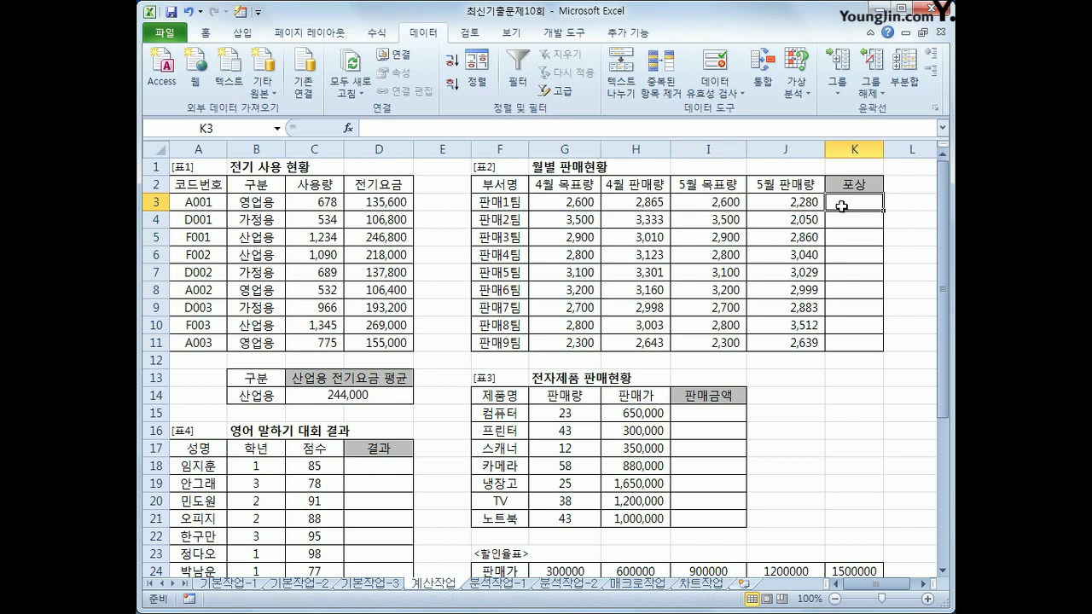
type("=")
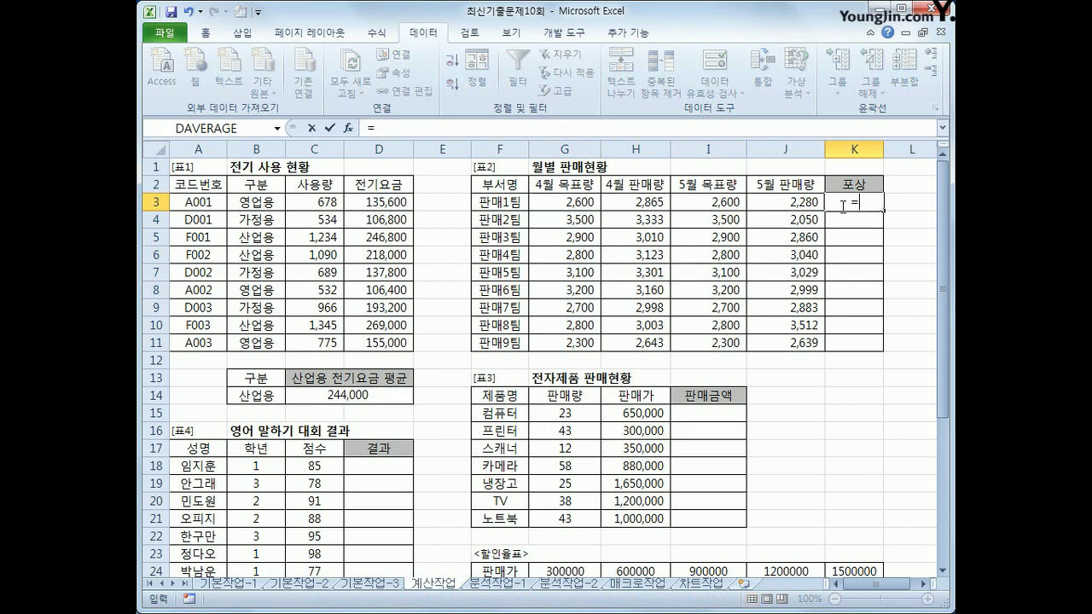
type("if(and(")
left_click(637, 203)
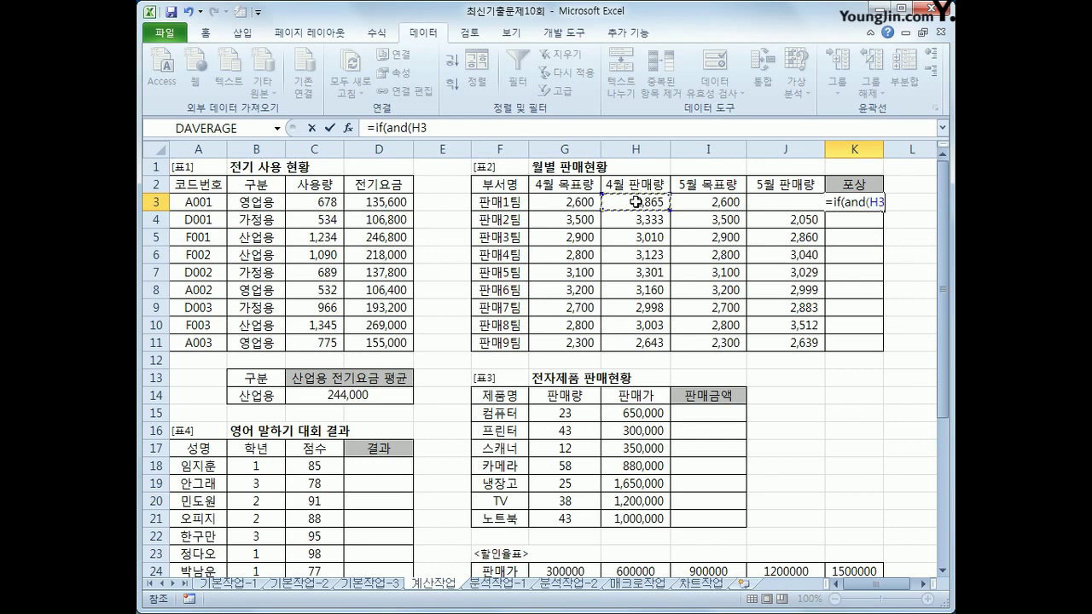
type(">")
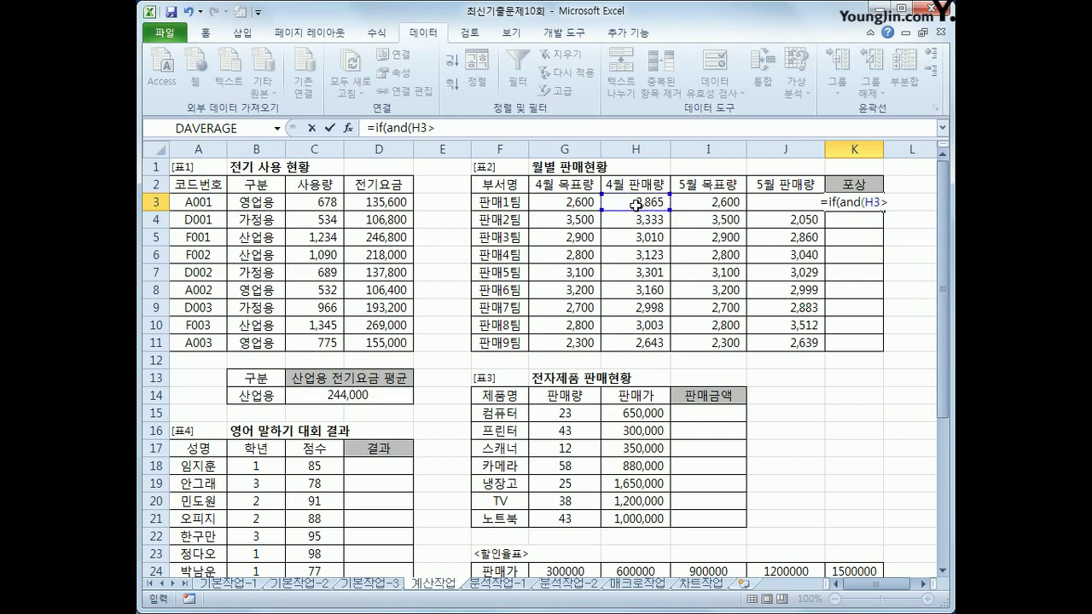
type("=")
key("Left")
key("Left")
key("Left")
key("Left")
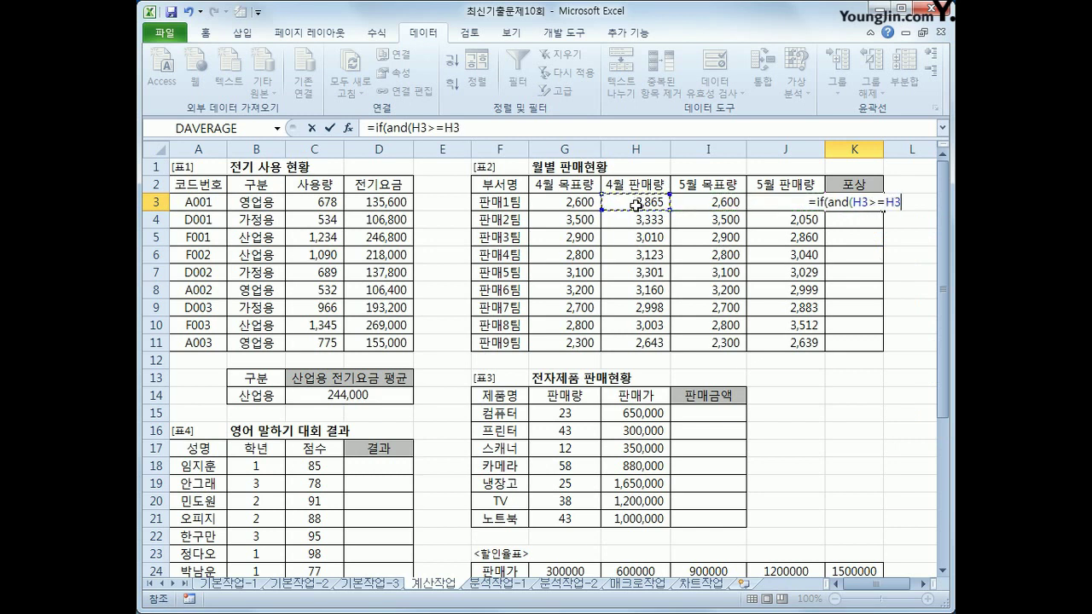
Add J3>=I3 as the second AND condition in the K3 formula and close the AND
type(",")
key("Left")
type(">=")
key("Left")
key("Left")
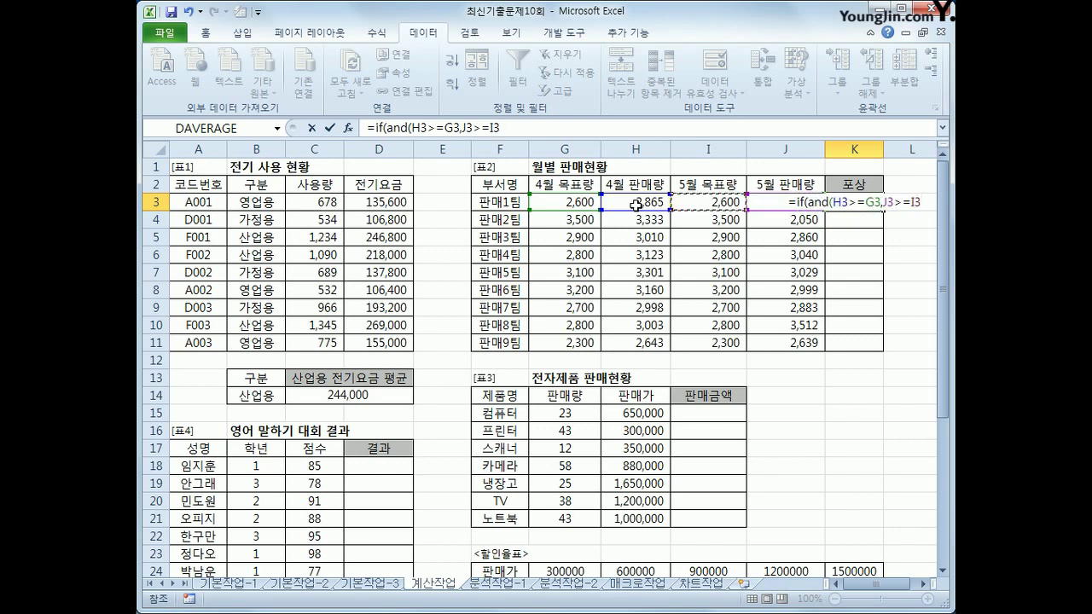
type("),")
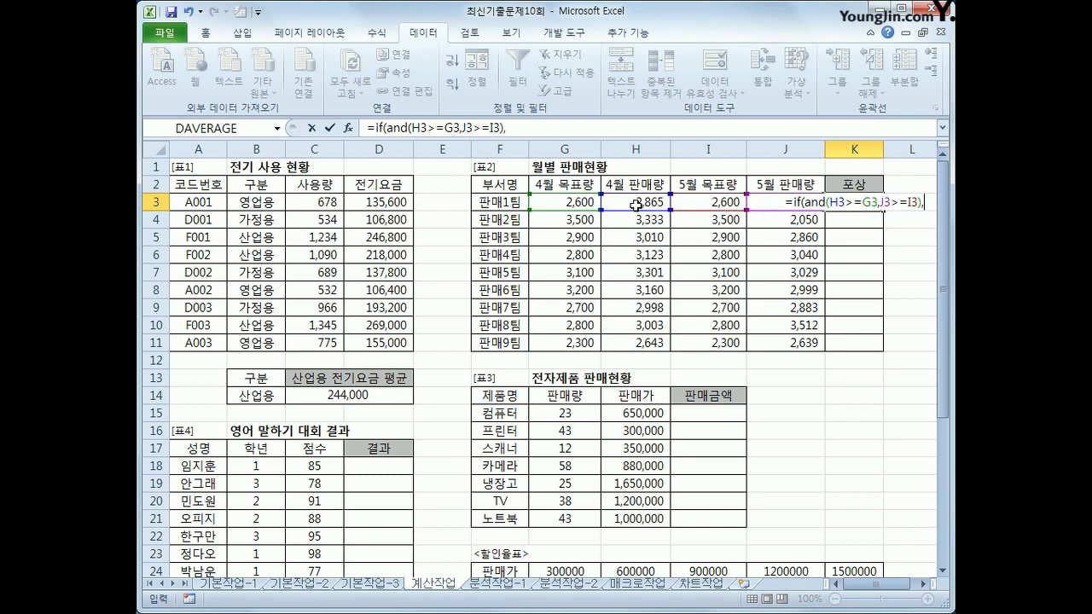
Complete the K3 formula with the results "성과급" and "", and fill it down to K11
type("\"")
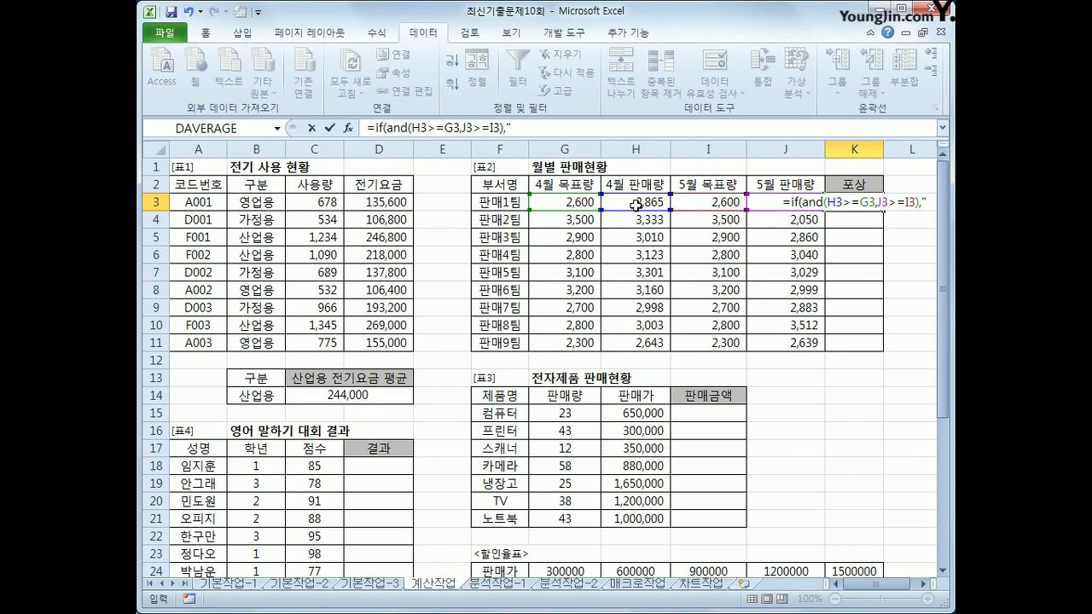
type("성과")
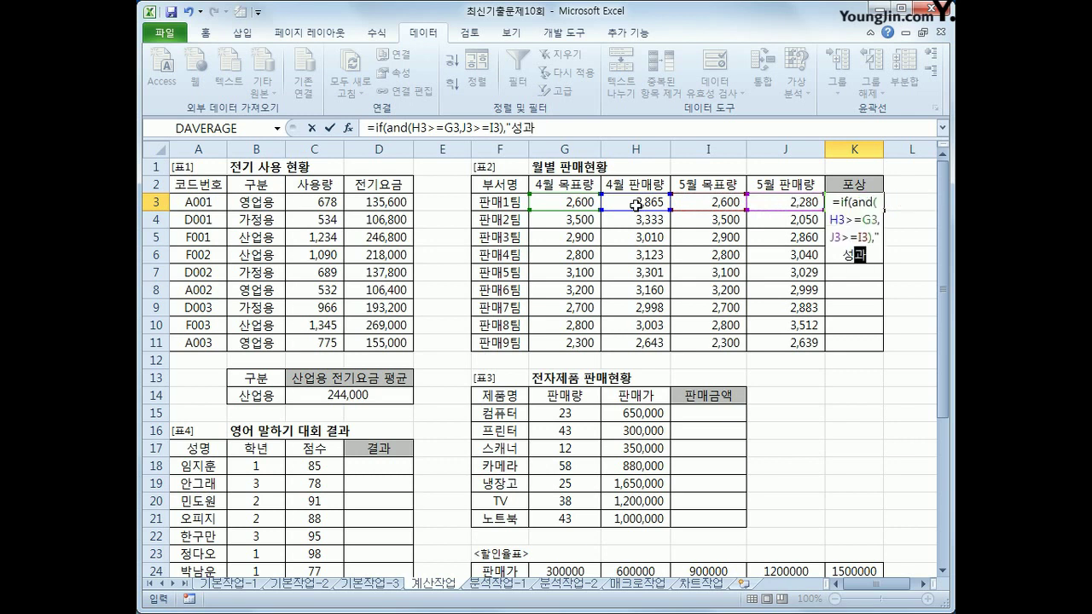
type("급\",\"\")")
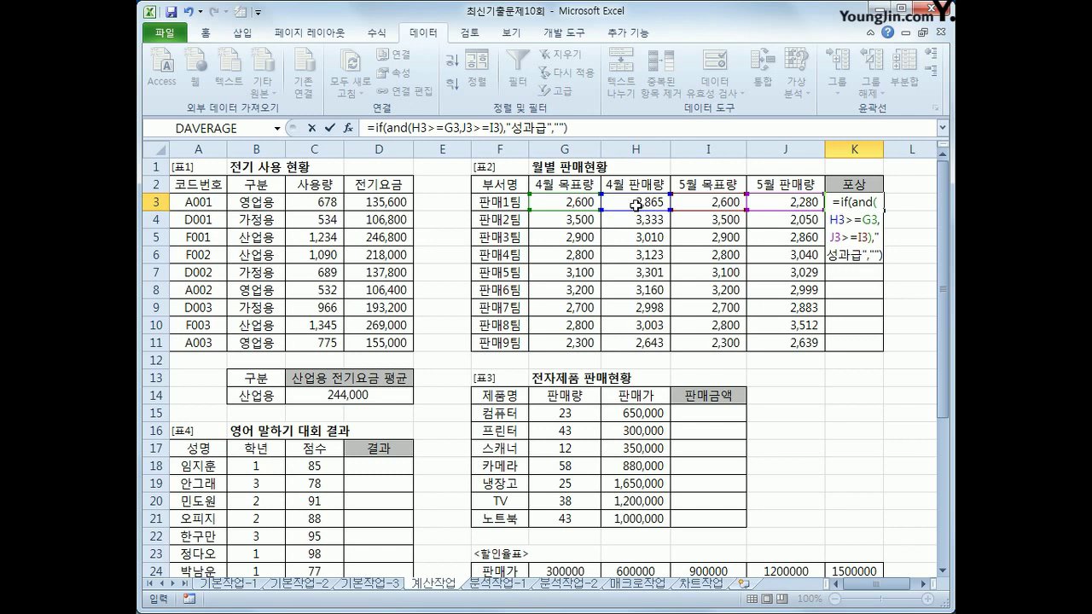
key("Return")
left_click(871, 208)
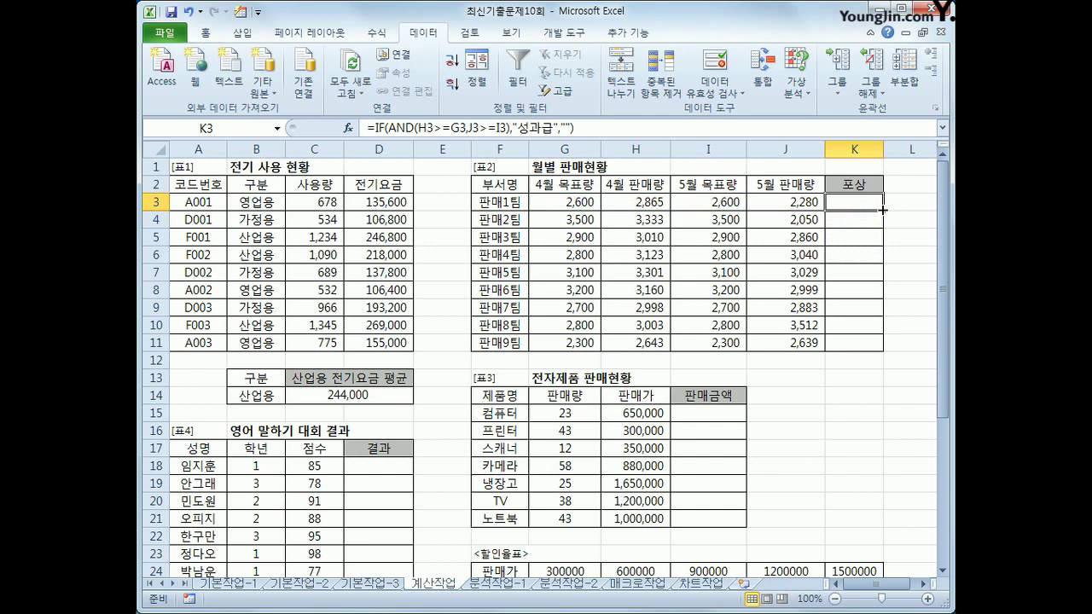
left_click_drag(884, 211, 860, 351)
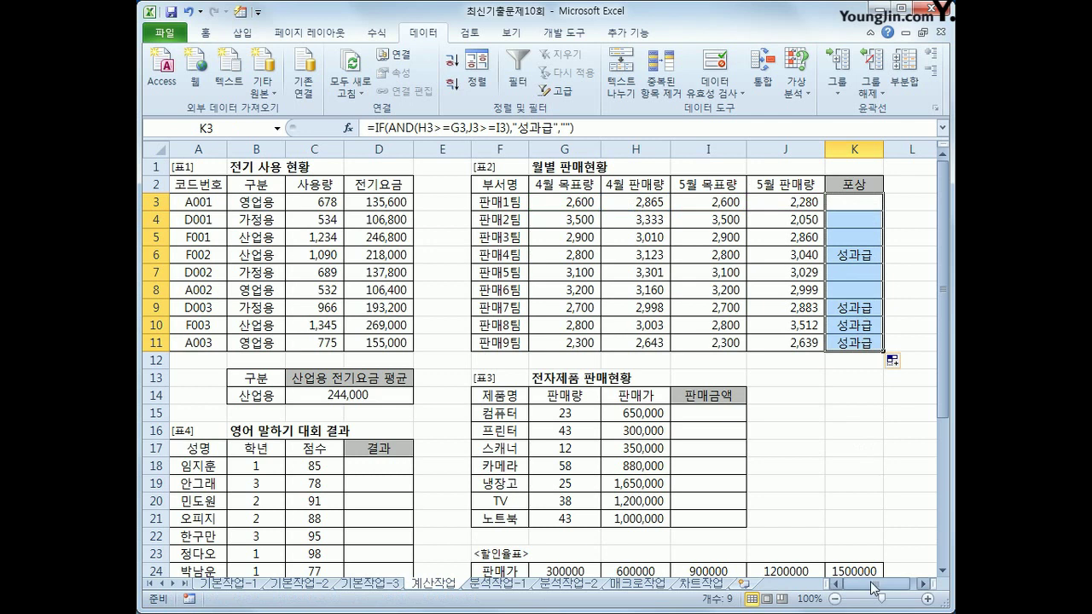
Examine the 판매가 in H15 and the 할인율표 range G24:K25 for the 판매금액 column
scroll(493, 369, "down", 4)
left_click(391, 254)
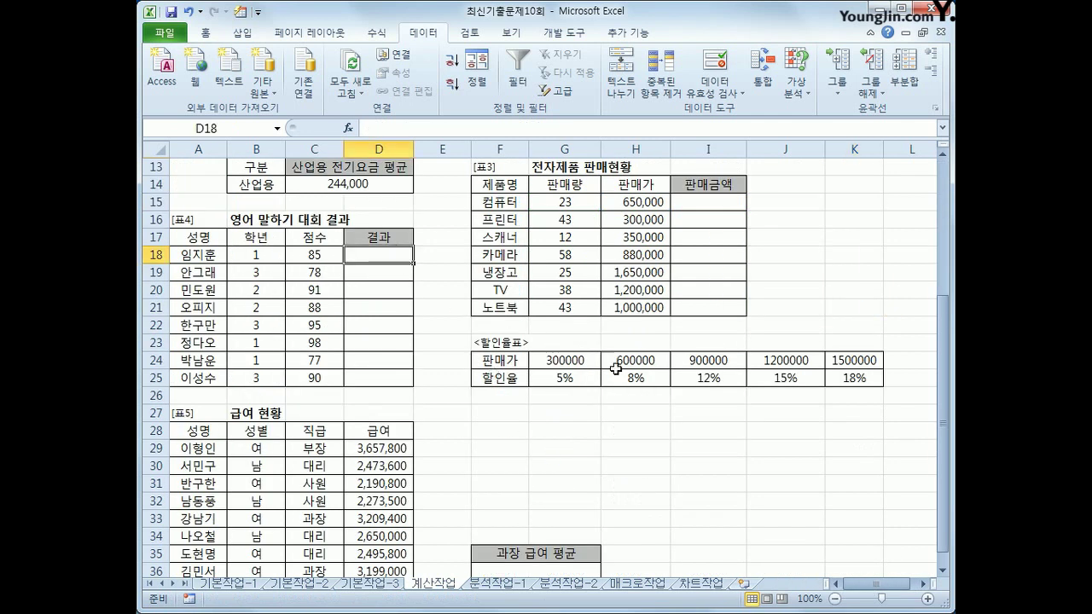
scroll(508, 318, "up", 4)
left_click(725, 417)
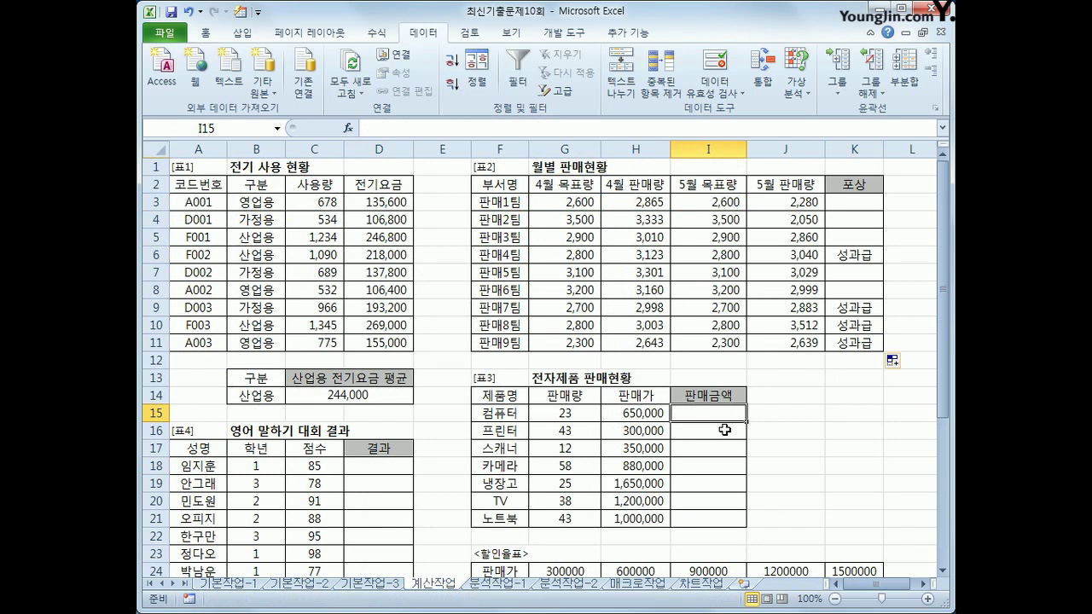
scroll(725, 430, "down", 2)
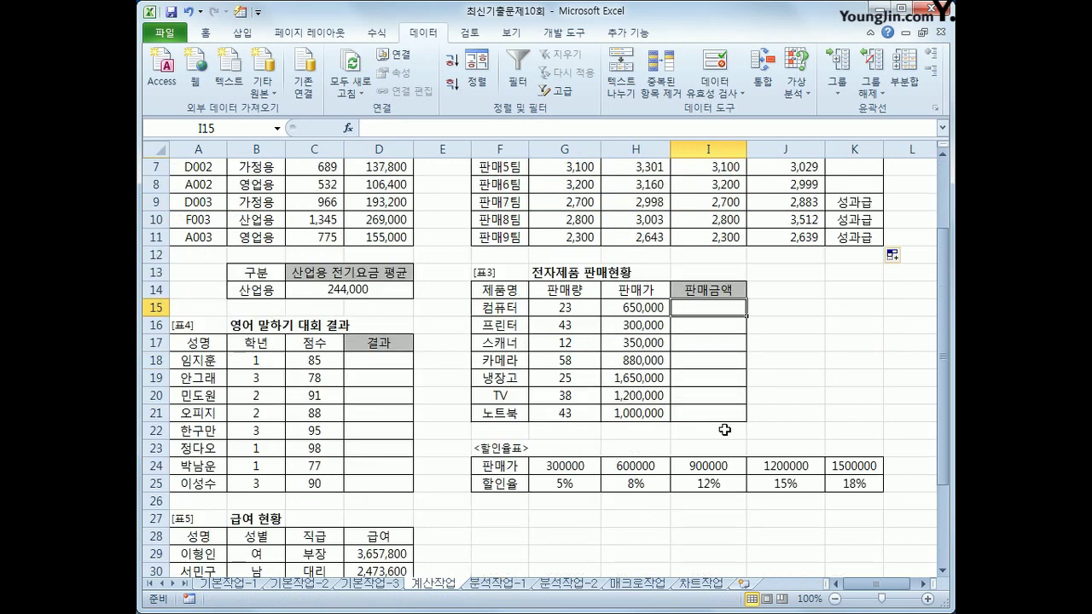
left_click(636, 307)
left_click_drag(568, 472, 853, 486)
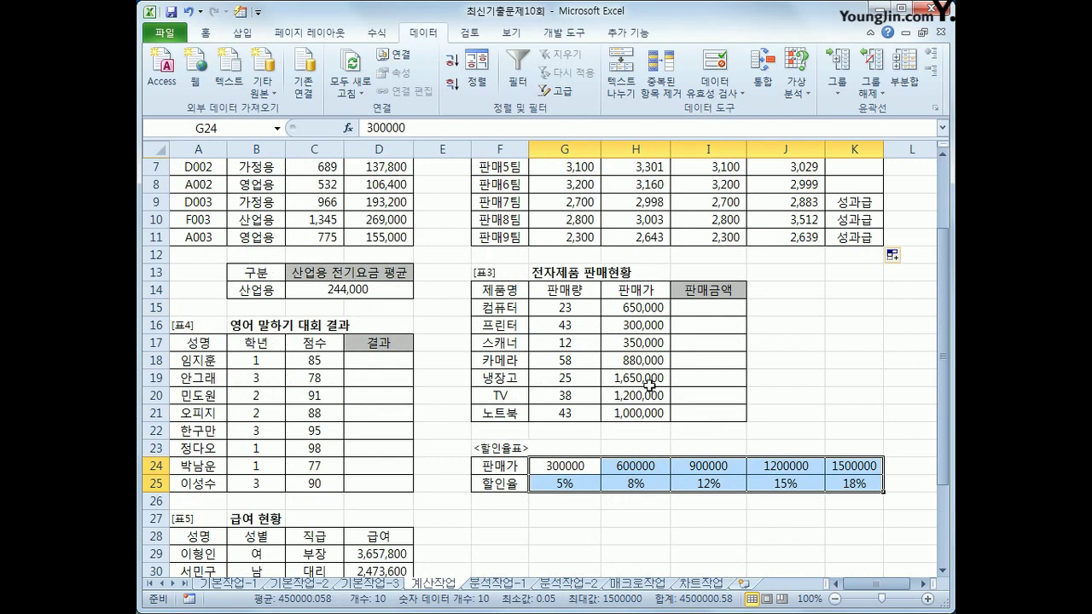
Insert the HLOOKUP function from the 찾기/참조 영역 category into I15, keeping the sales and discount tables uncovered
left_click(691, 310)
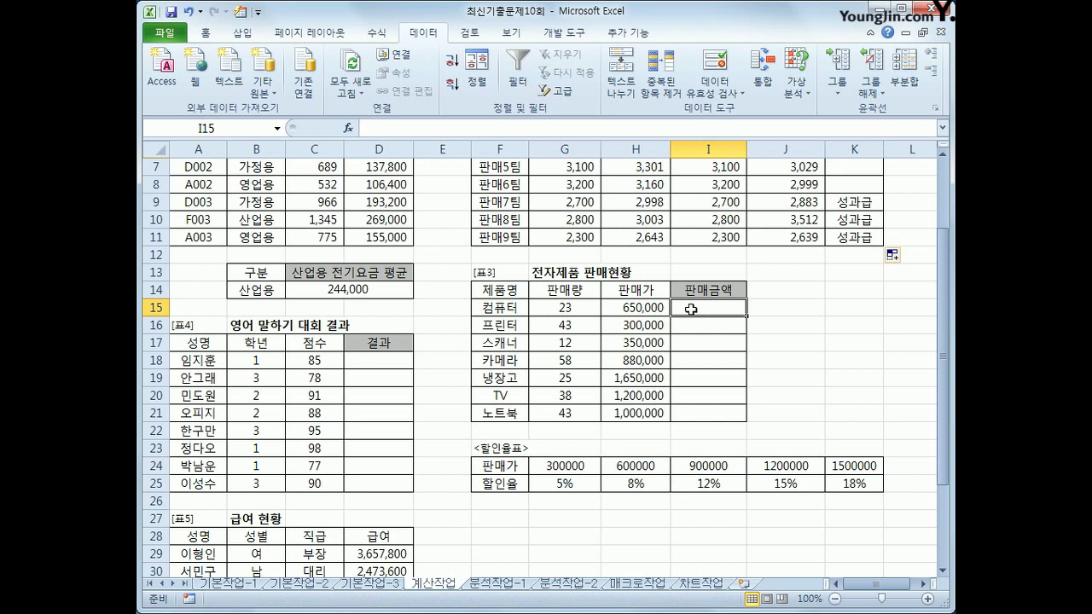
left_click(376, 33)
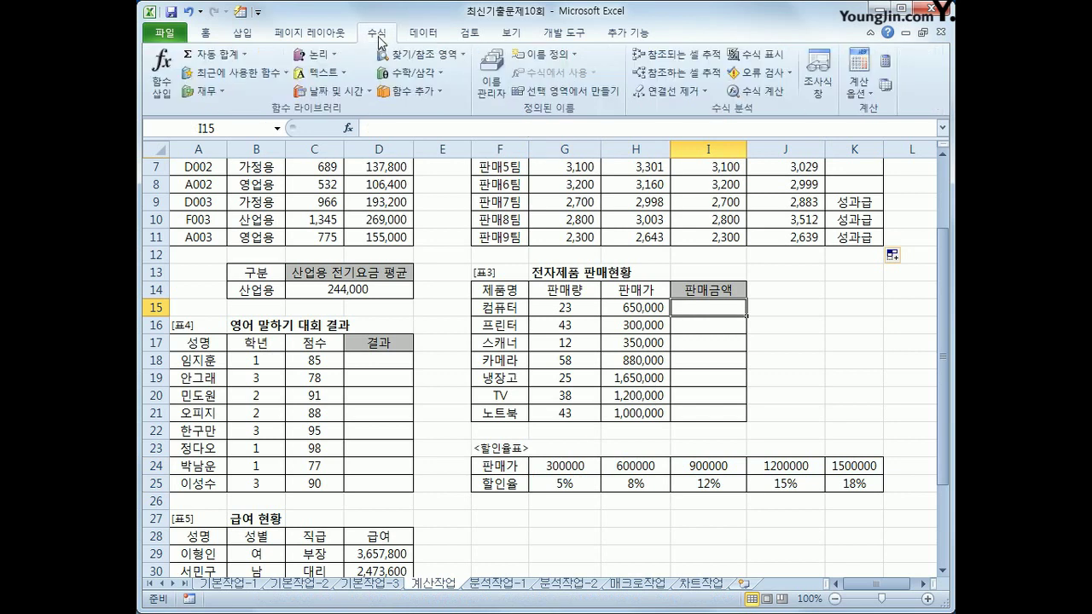
left_click(400, 53)
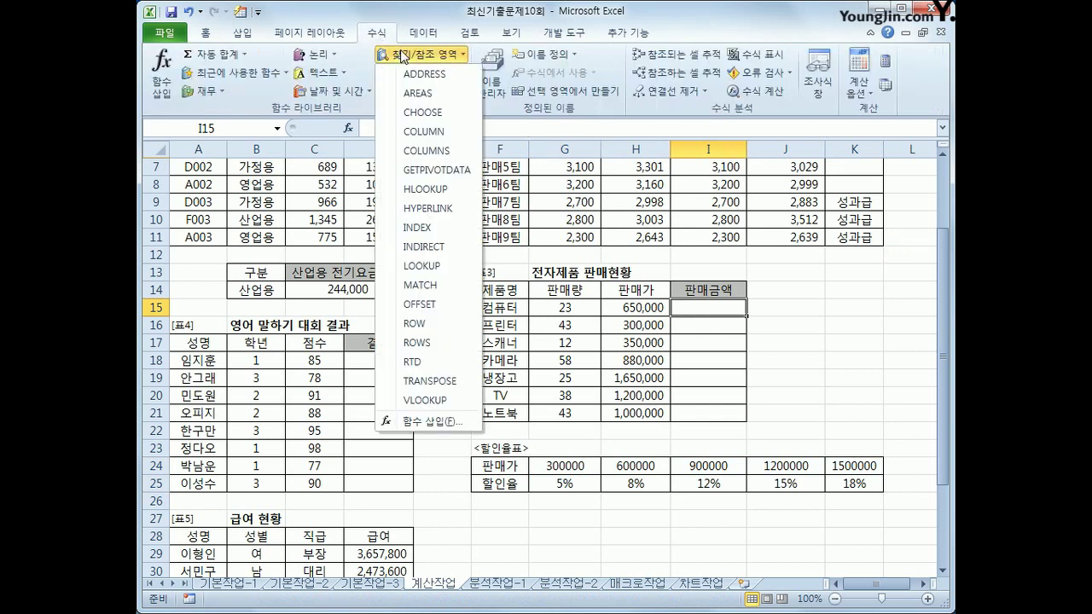
left_click(432, 189)
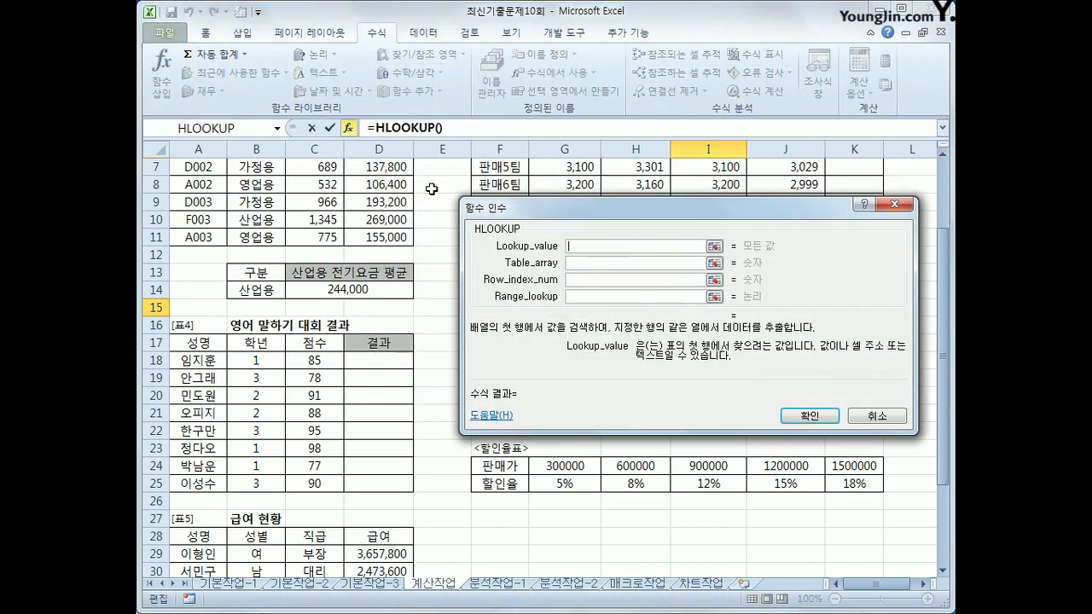
left_click_drag(611, 212, 518, 60)
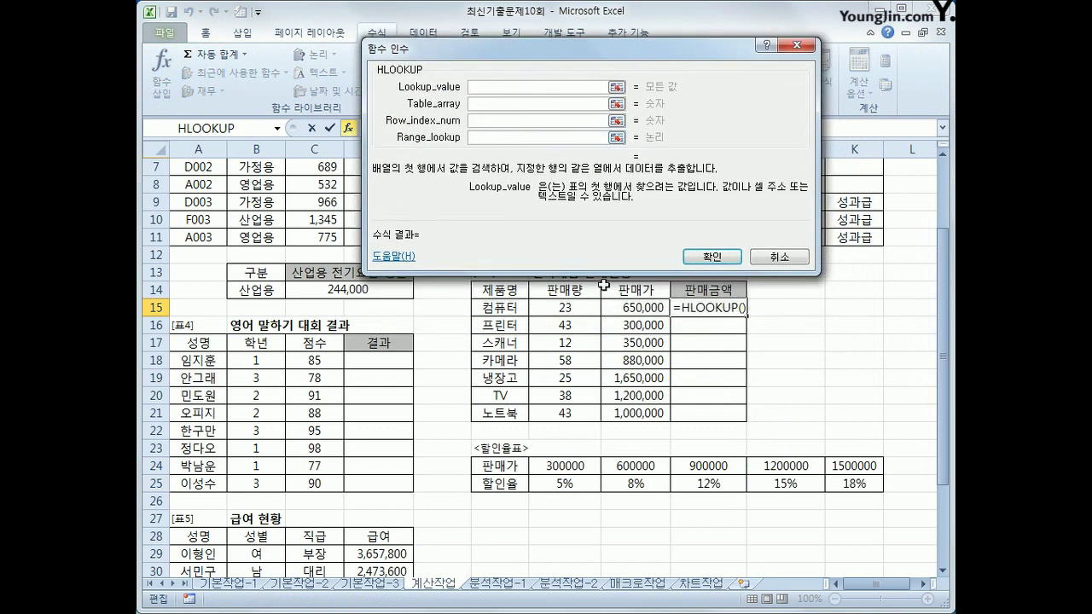
Set the HLOOKUP arguments to lookup value H15, table $G$24:$K$25 and row 2, and enter the formula
left_click(629, 309)
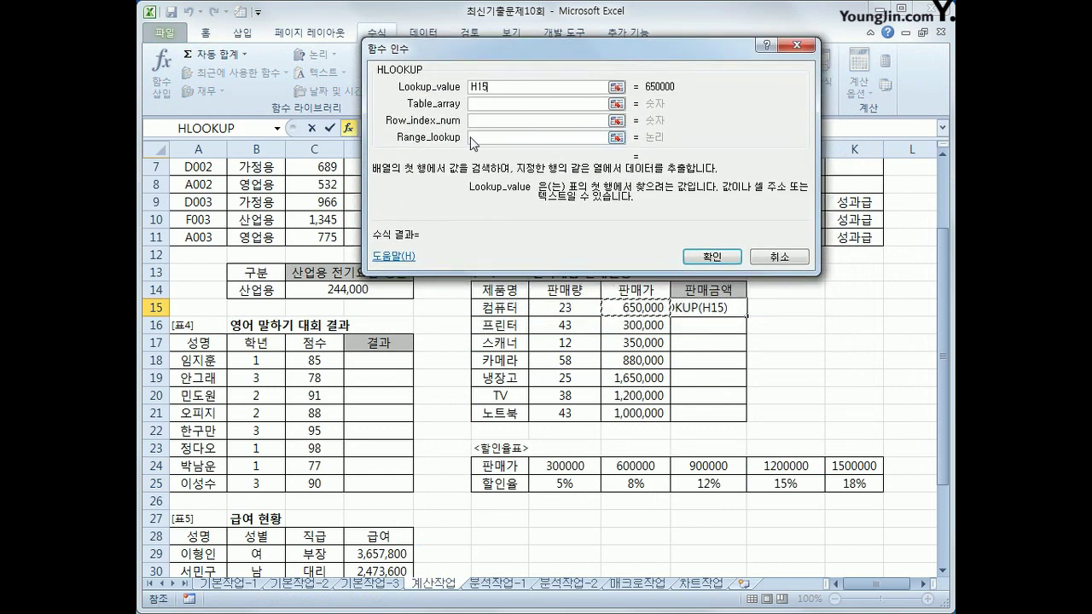
left_click(479, 104)
left_click_drag(565, 466, 831, 484)
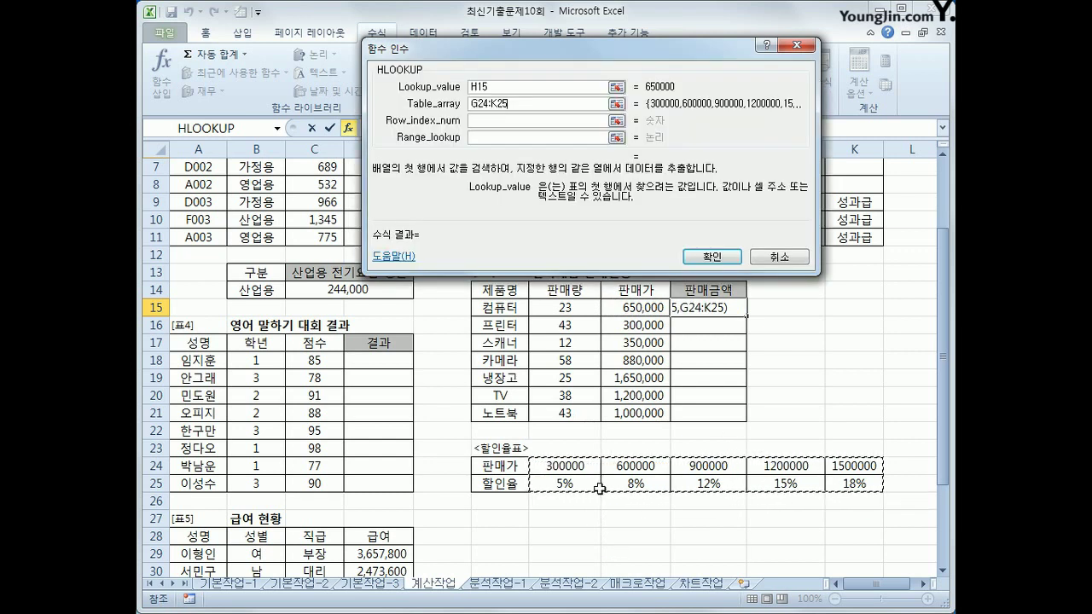
key("F4")
left_click(505, 121)
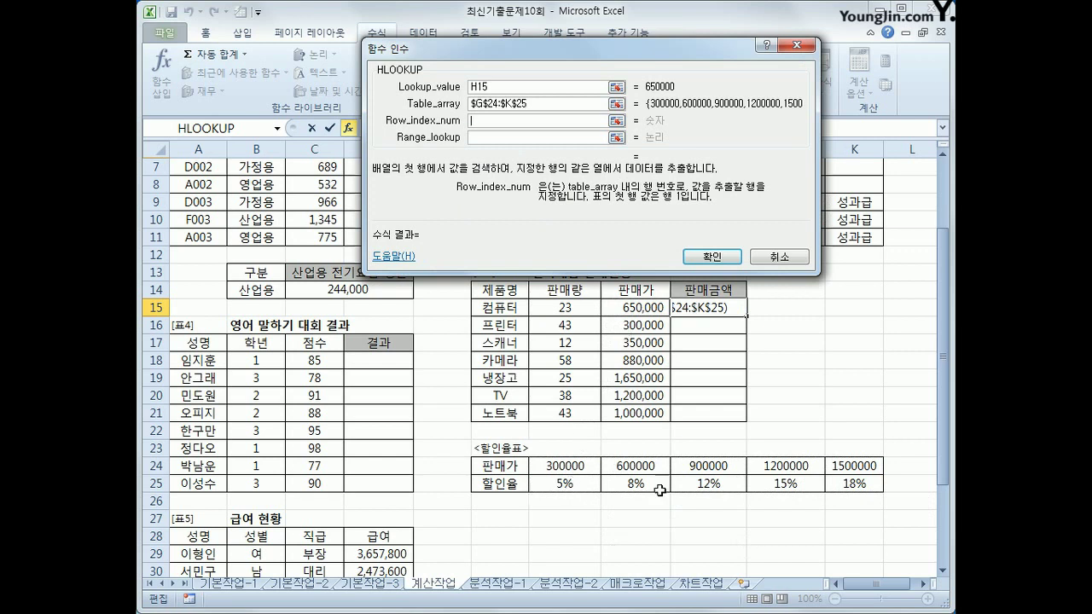
type("2")
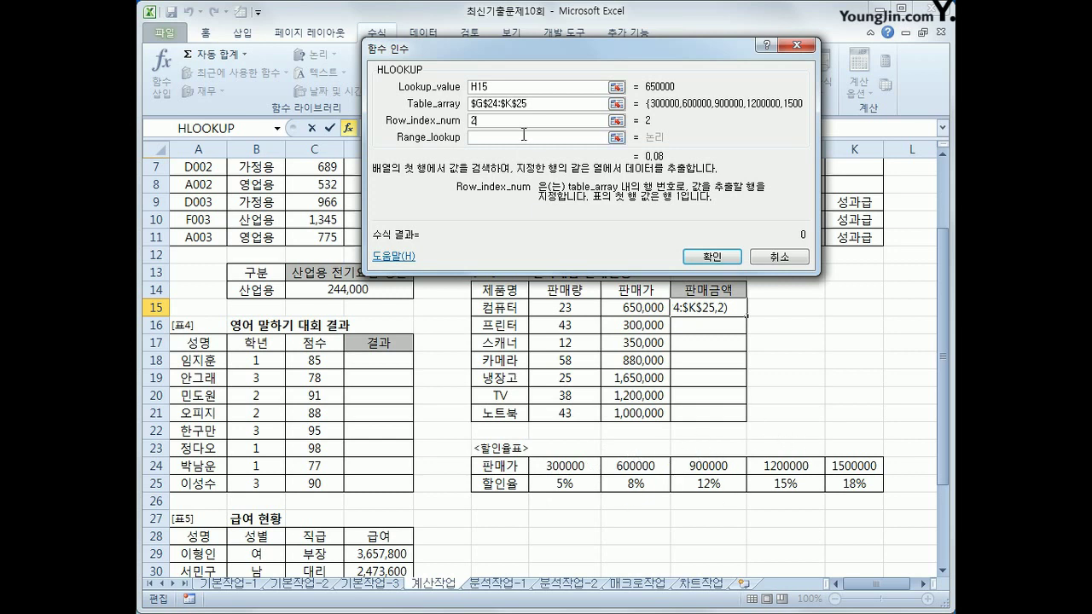
key("Tab")
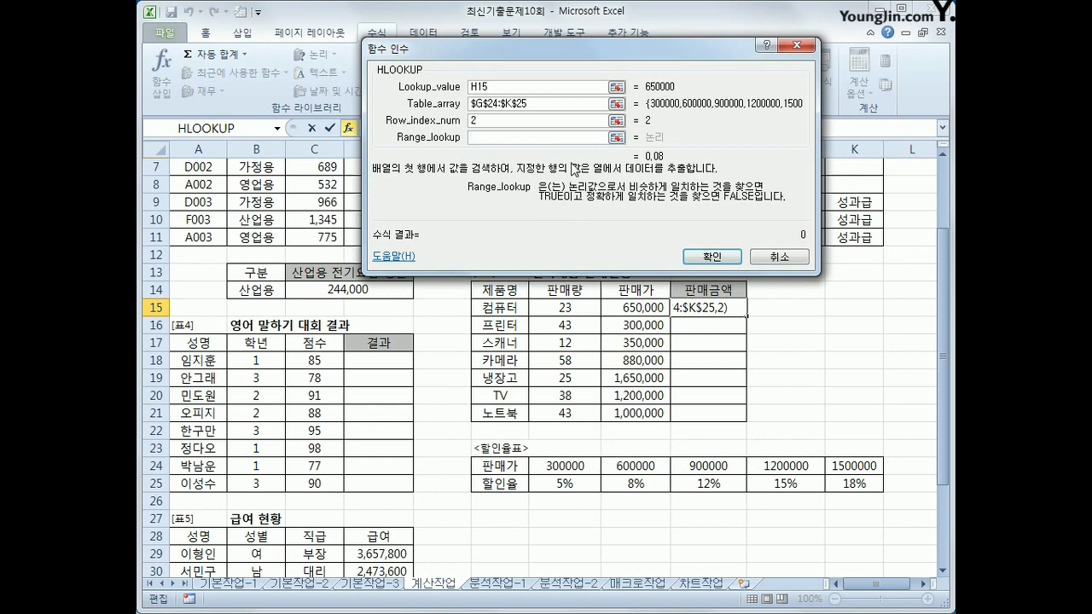
left_click(699, 258)
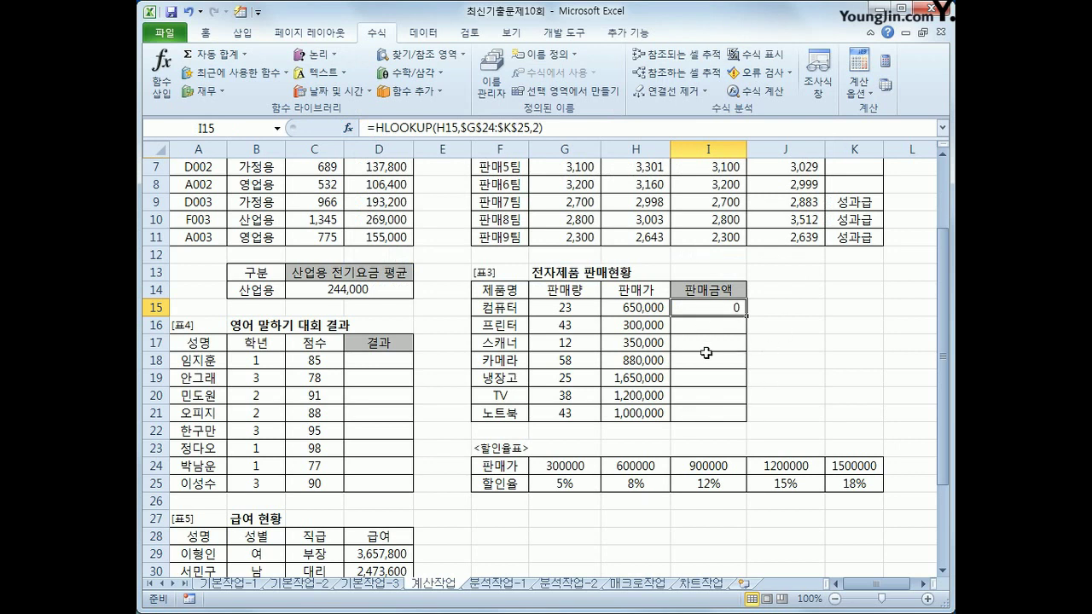
Check the discount rates by formatting I15 as a percentage and filling it down to I21, and undo both changes
left_click(206, 33)
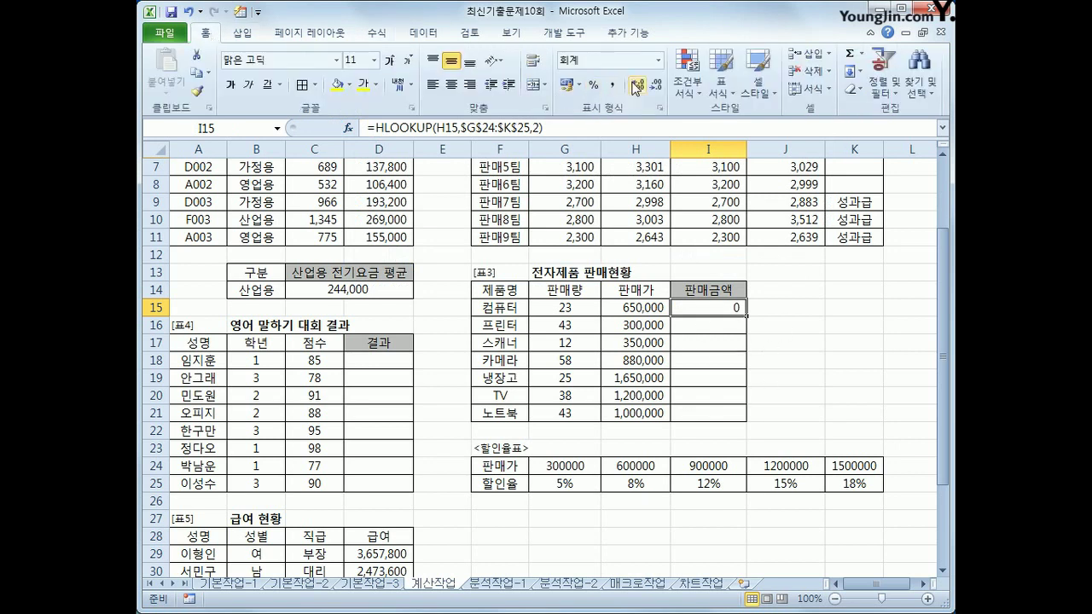
left_click(596, 85)
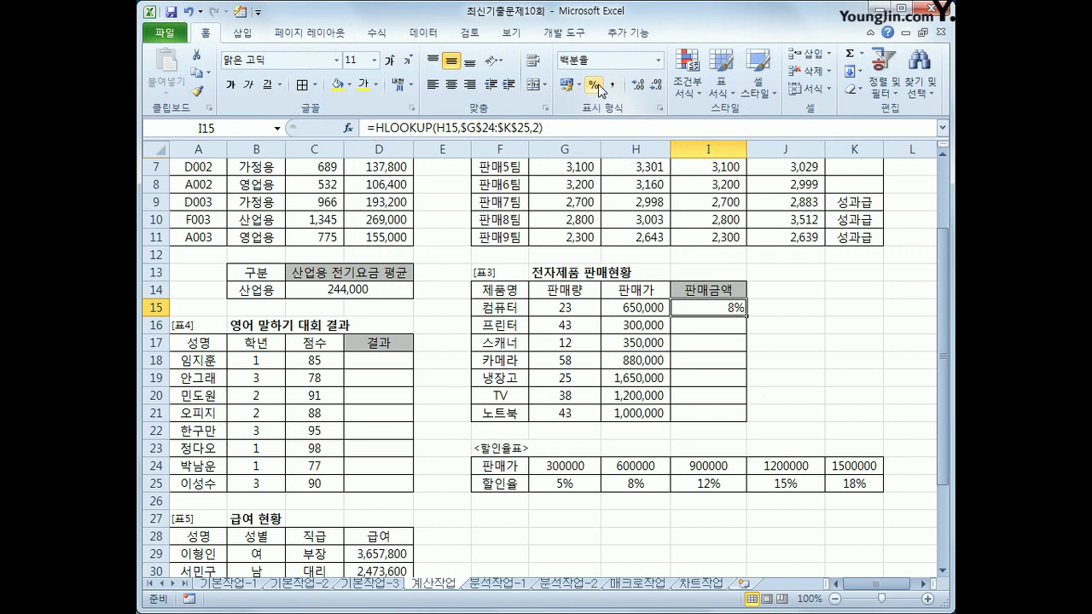
left_click_drag(747, 316, 755, 414)
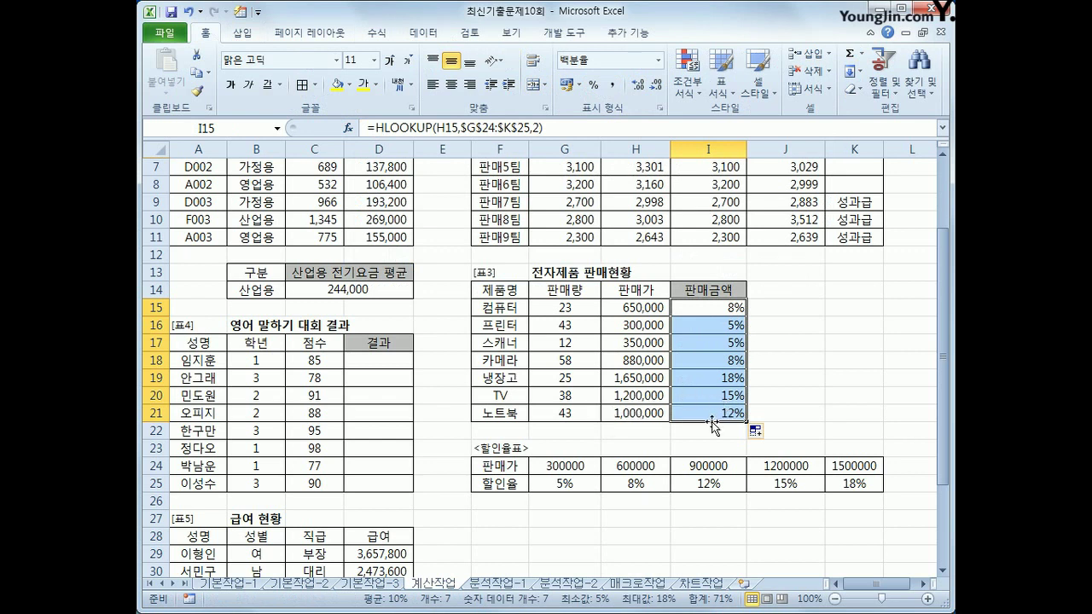
left_click(187, 12)
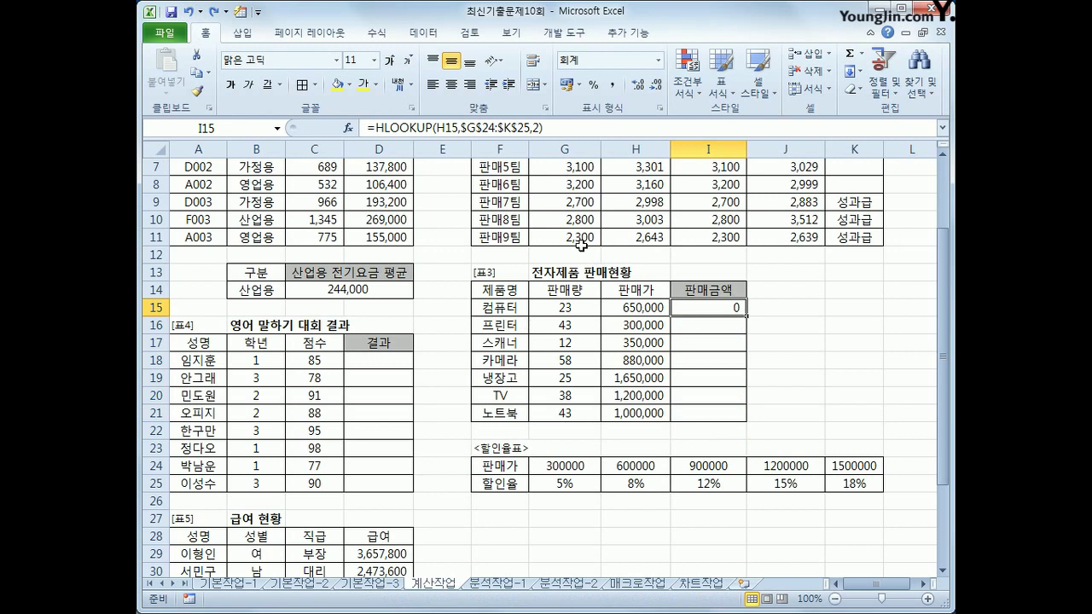
Change the I15 formula to =G15*H15*(1-HLOOKUP(H15,$G$24:$K$25,2)) and fill it down to I21
left_click(377, 127)
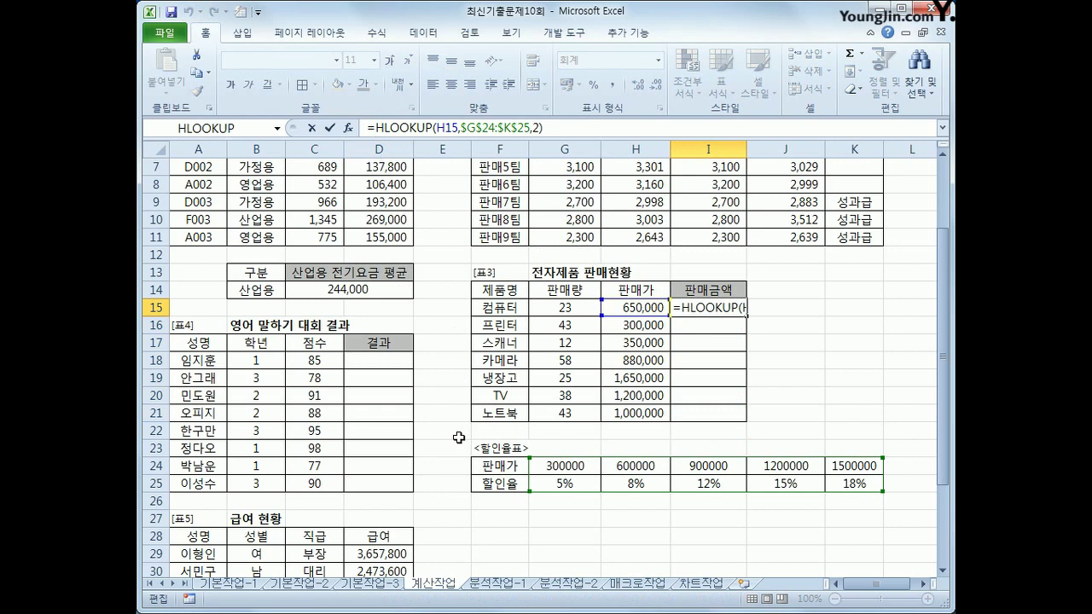
left_click(563, 304)
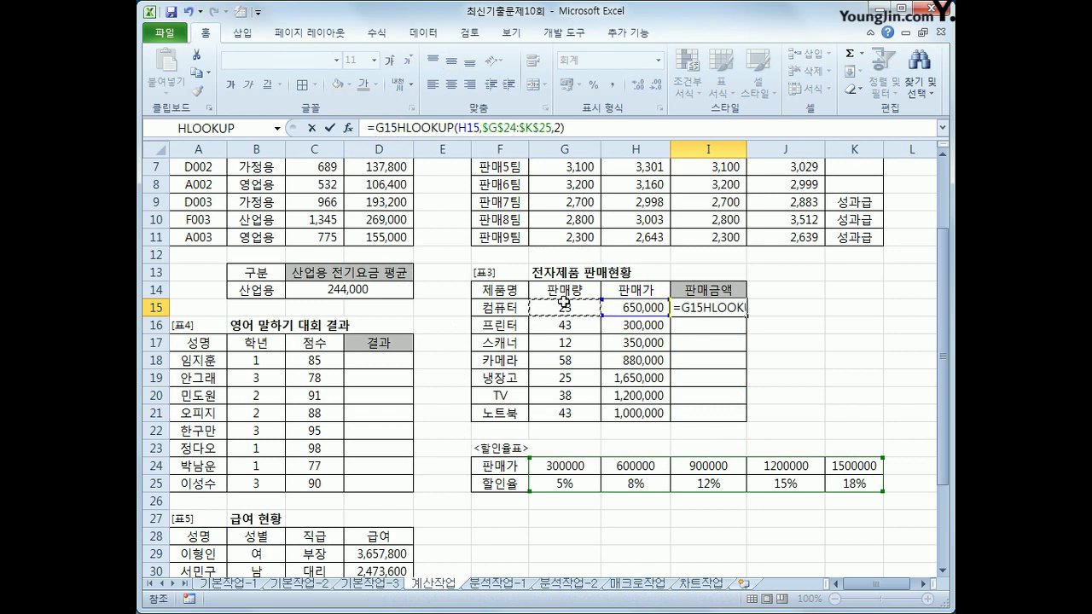
type("*")
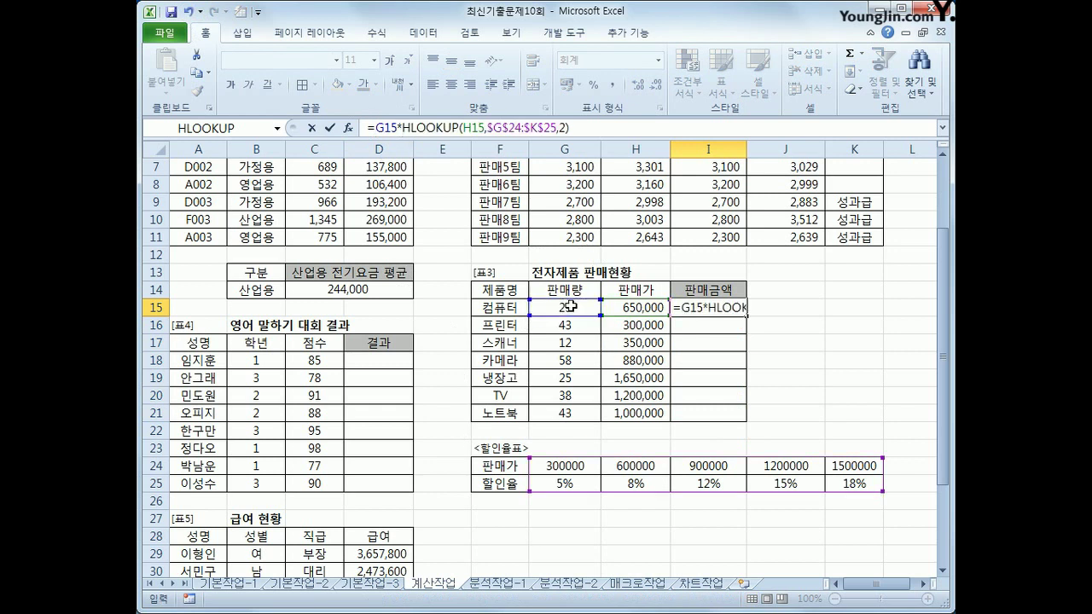
left_click(627, 309)
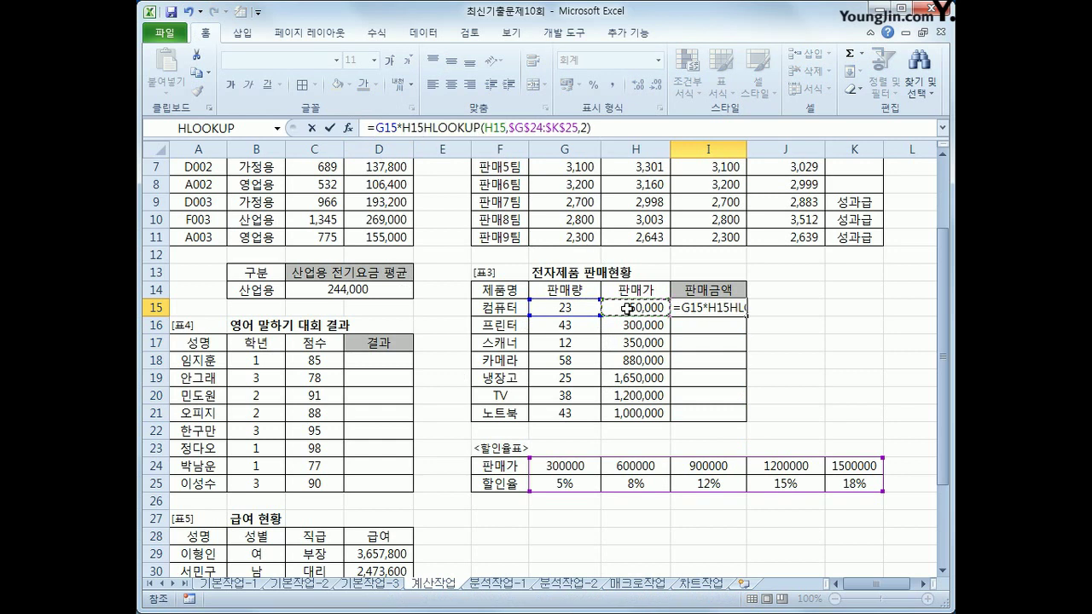
type("*")
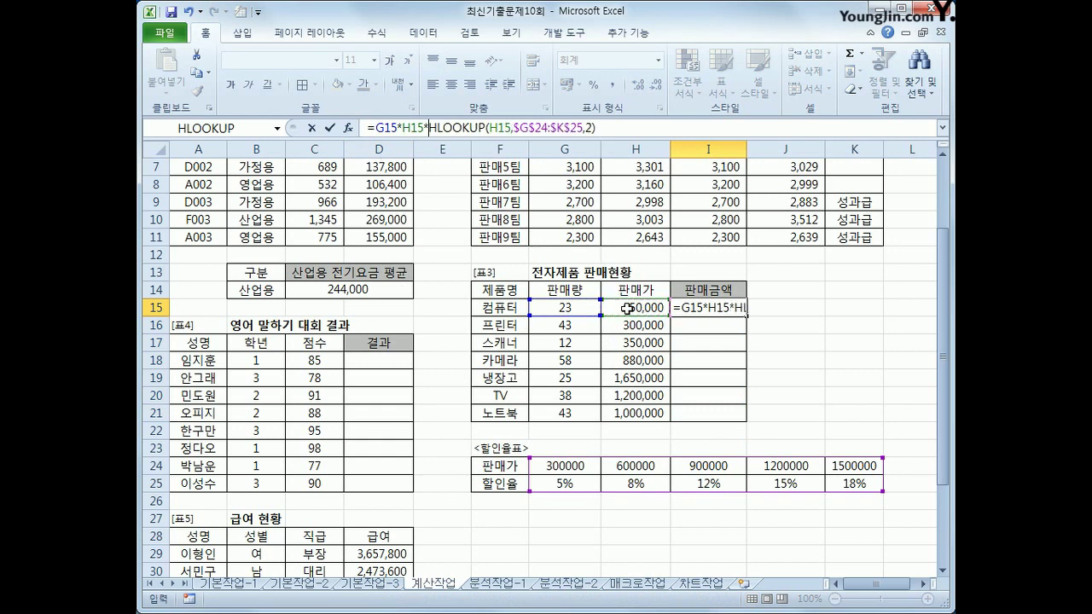
type("(")
type("1-")
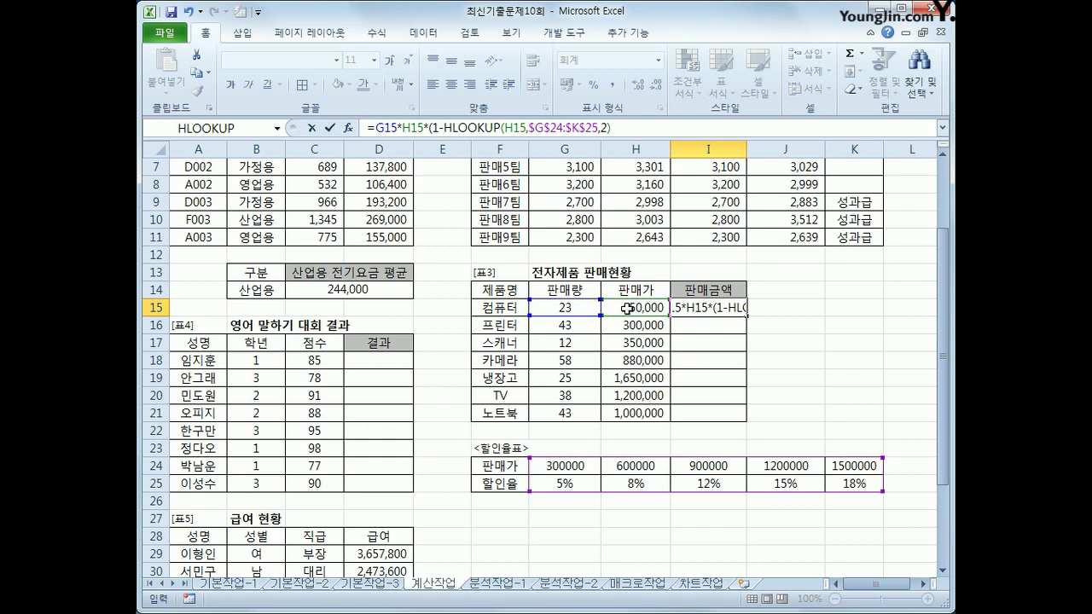
left_click(615, 128)
type(")")
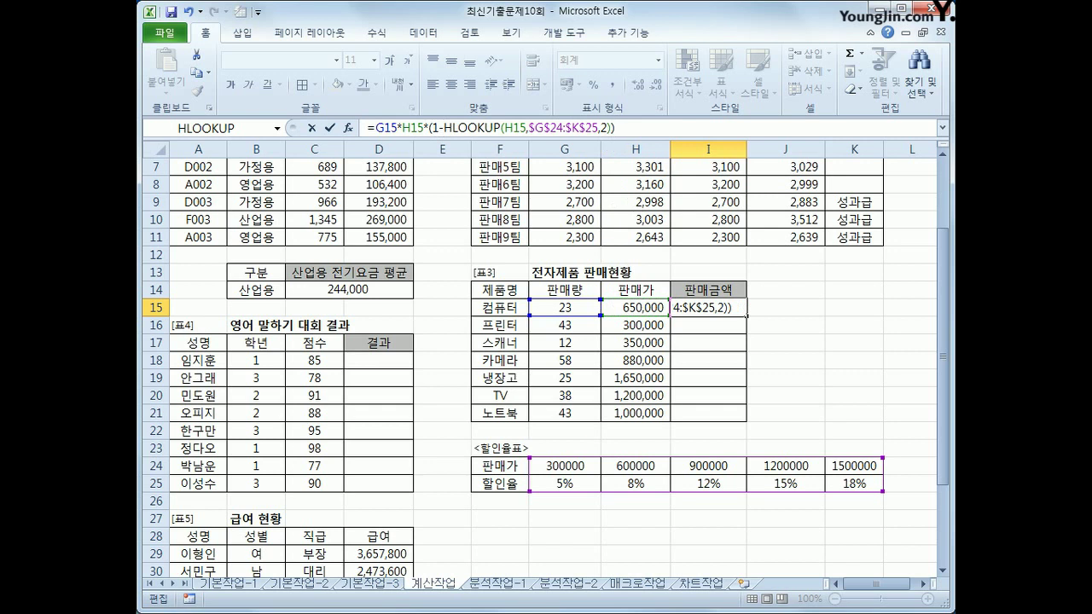
key("Return")
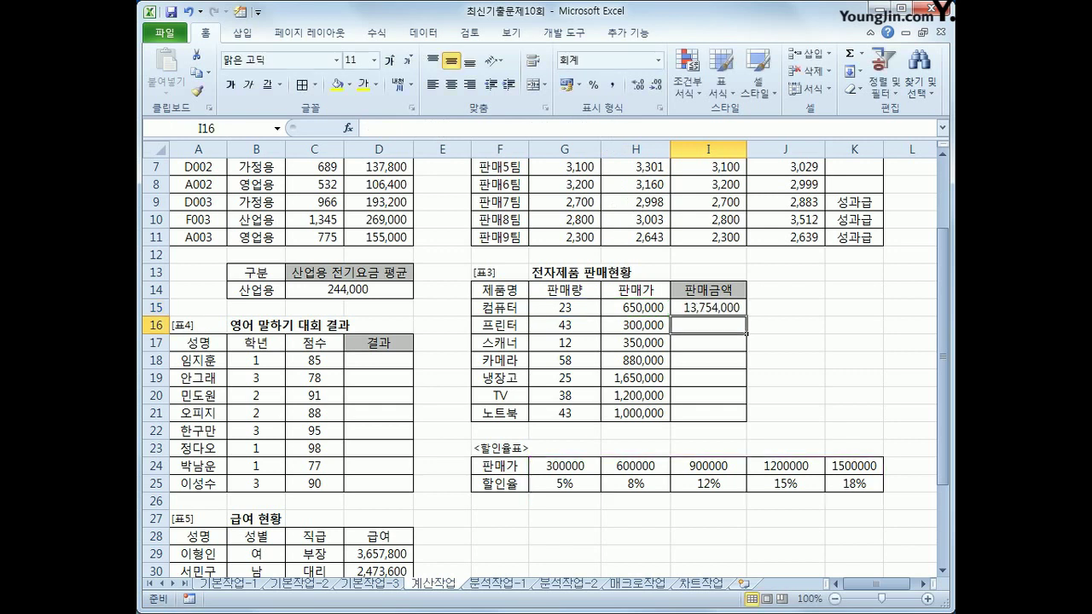
left_click(708, 309)
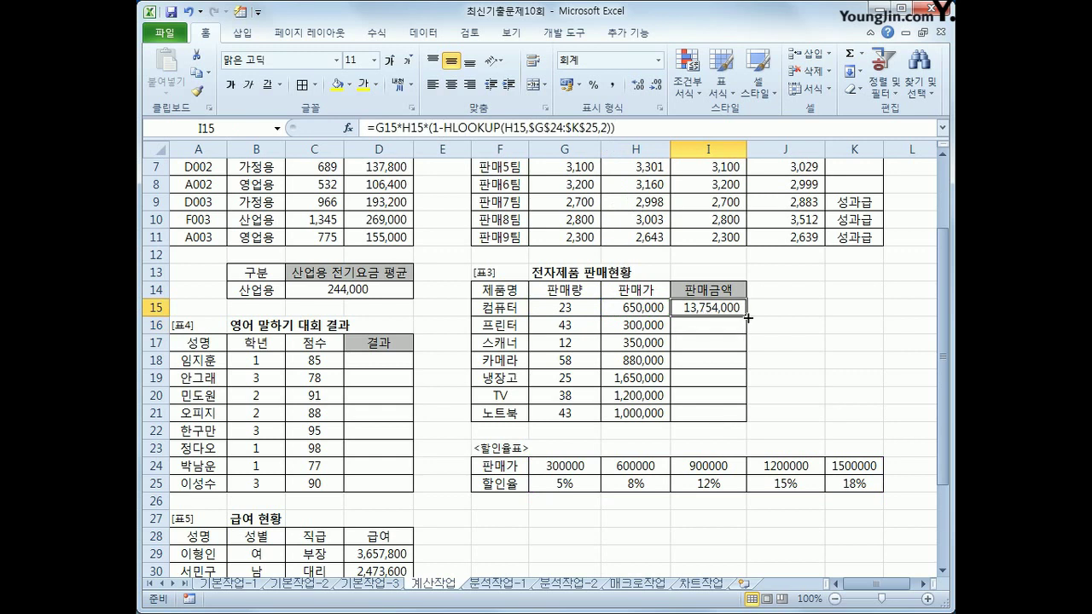
left_click_drag(748, 317, 748, 421)
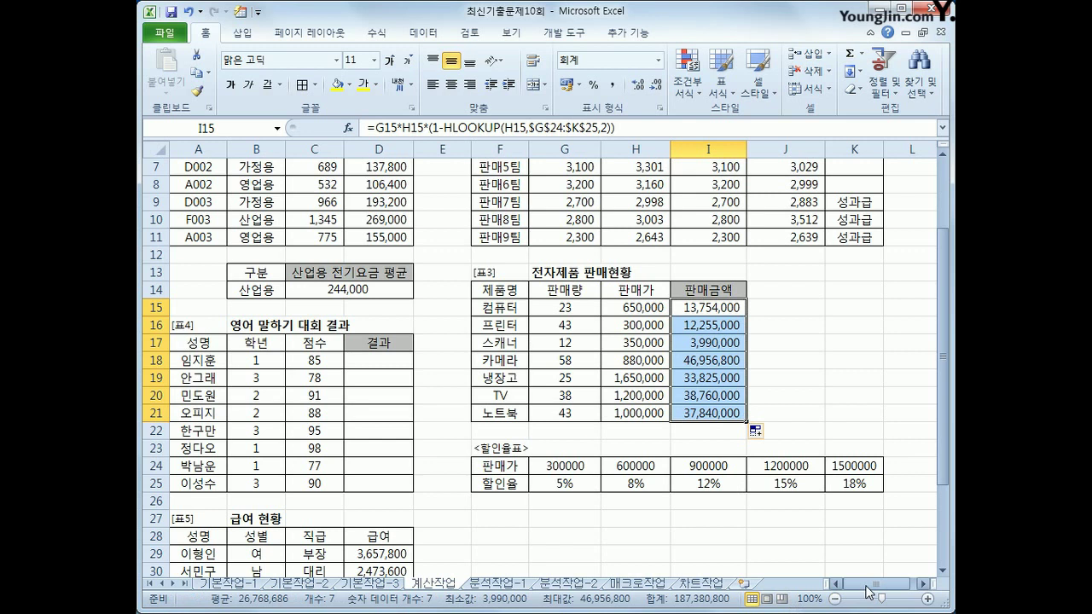
Enter =RANK(C18,$C$18:$C$25) in D18, the first 결과 cell of the 영어 말하기 대회 결과 table
left_click(358, 360)
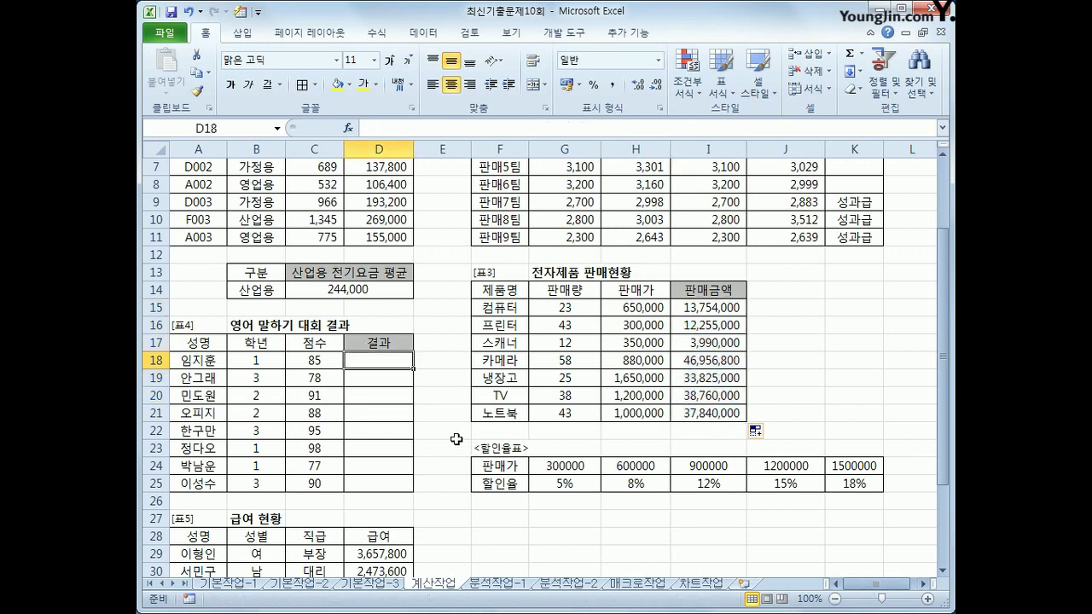
scroll(456, 440, "down", 4)
scroll(453, 439, "up", 2)
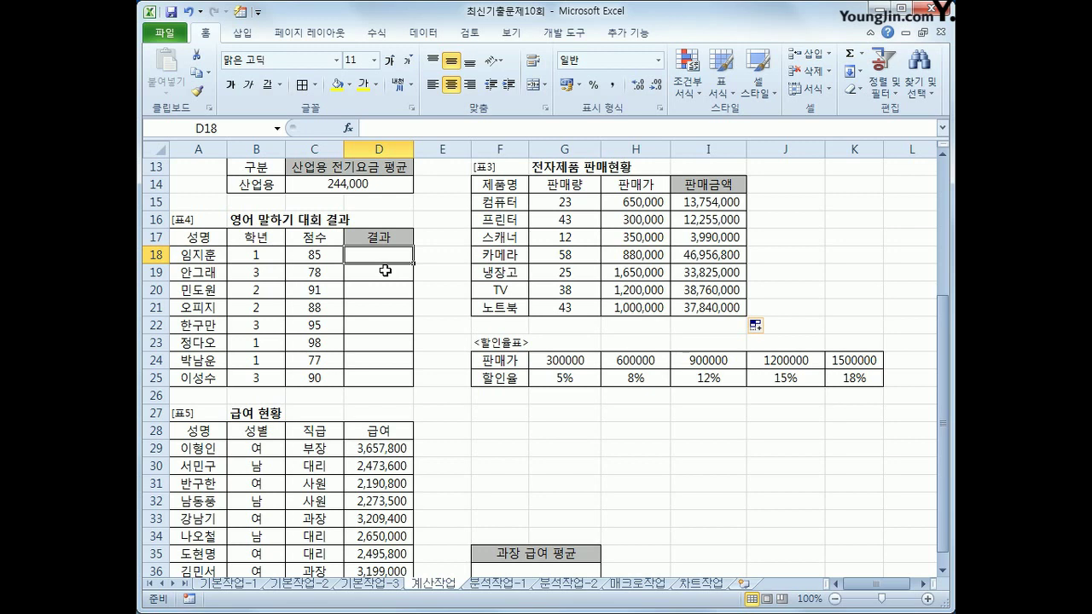
type("=")
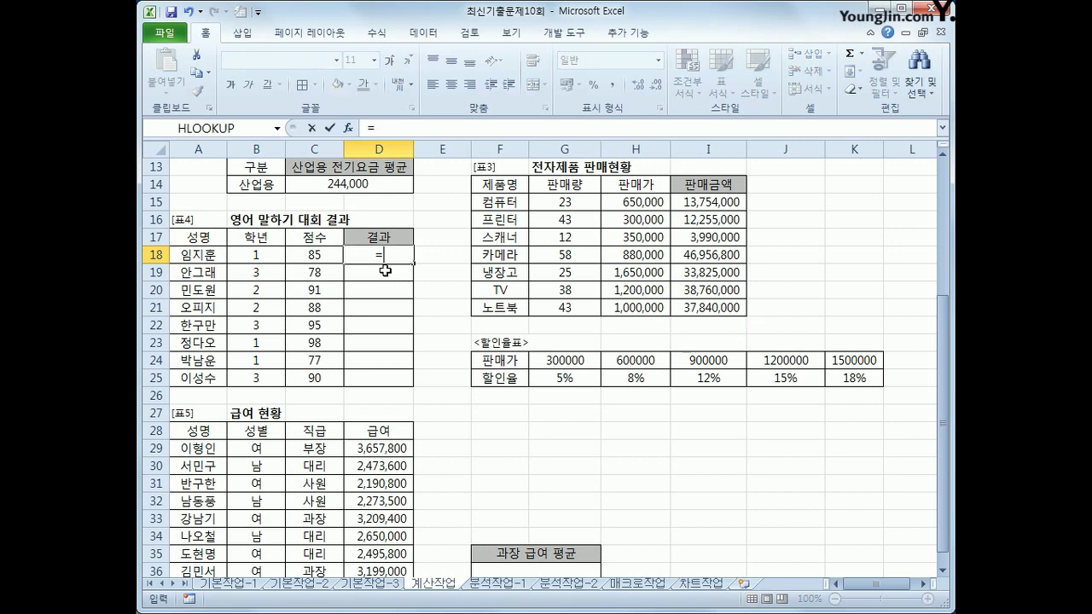
type("rank(")
key("Left")
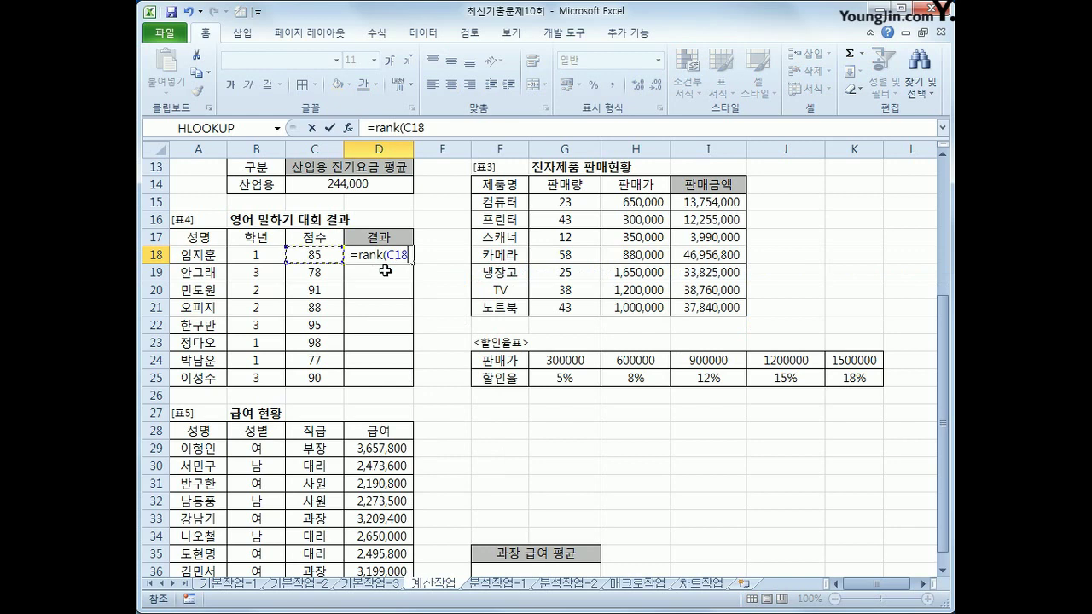
type(",")
left_click_drag(314, 255, 315, 376)
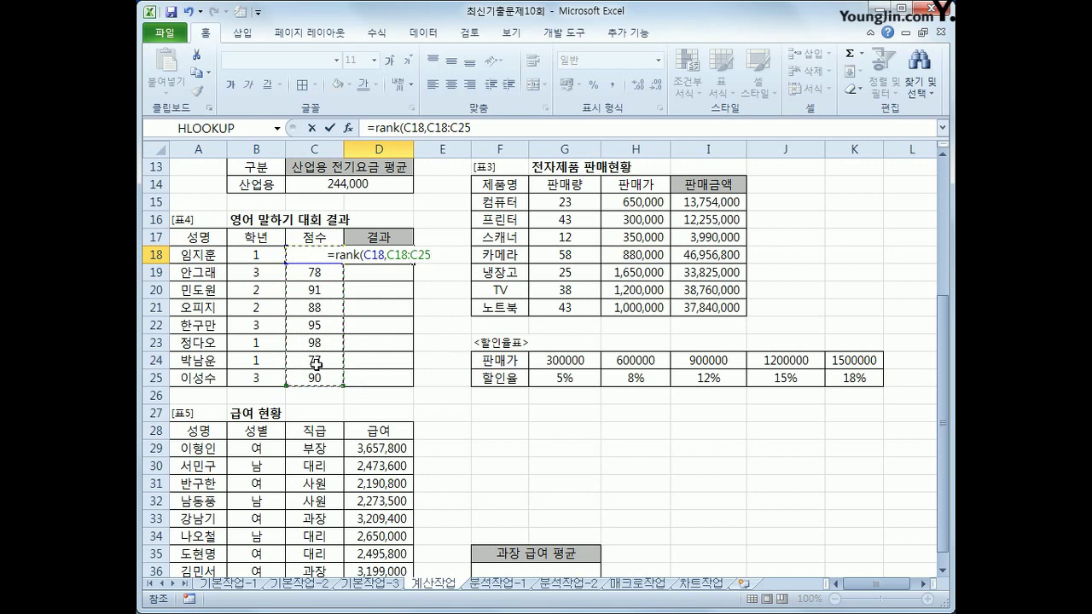
key("F4")
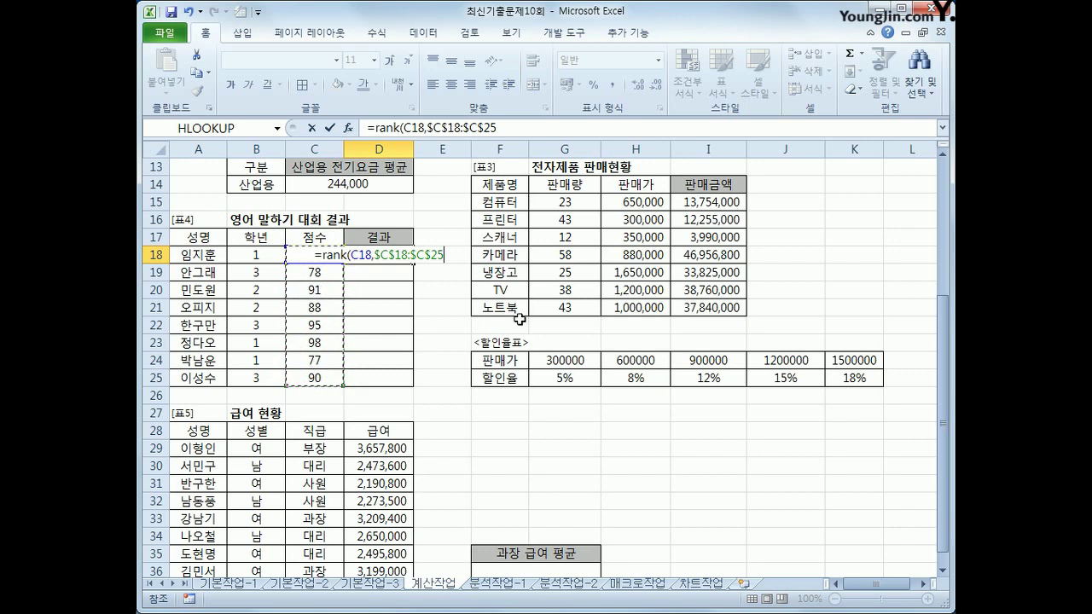
type(")")
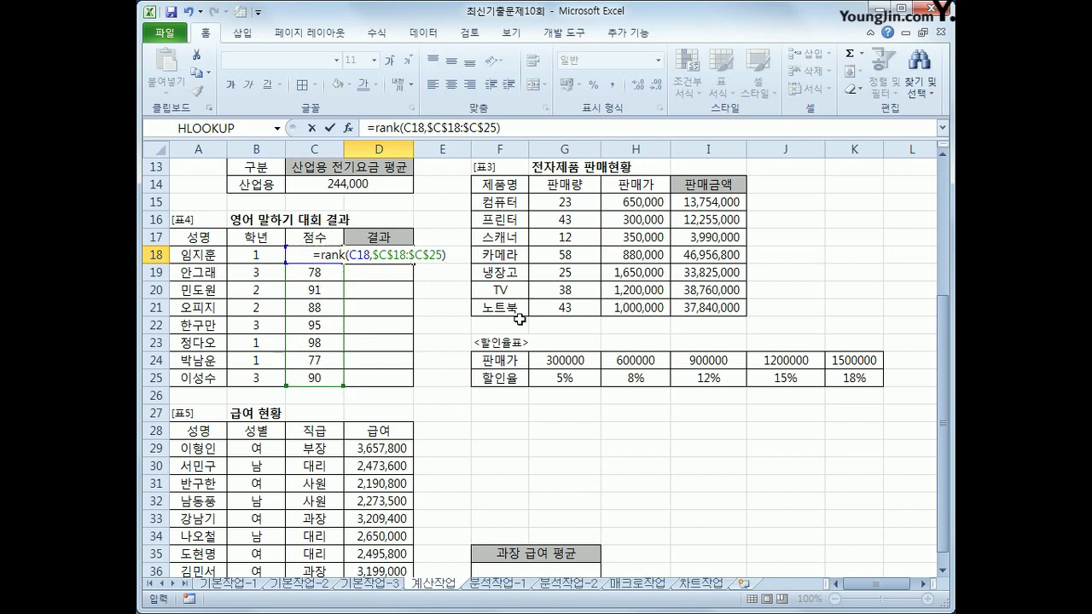
key("Return")
Fill the RANK formula from D18 down to D25 and check the ranks in D23 and D24
left_click(400, 255)
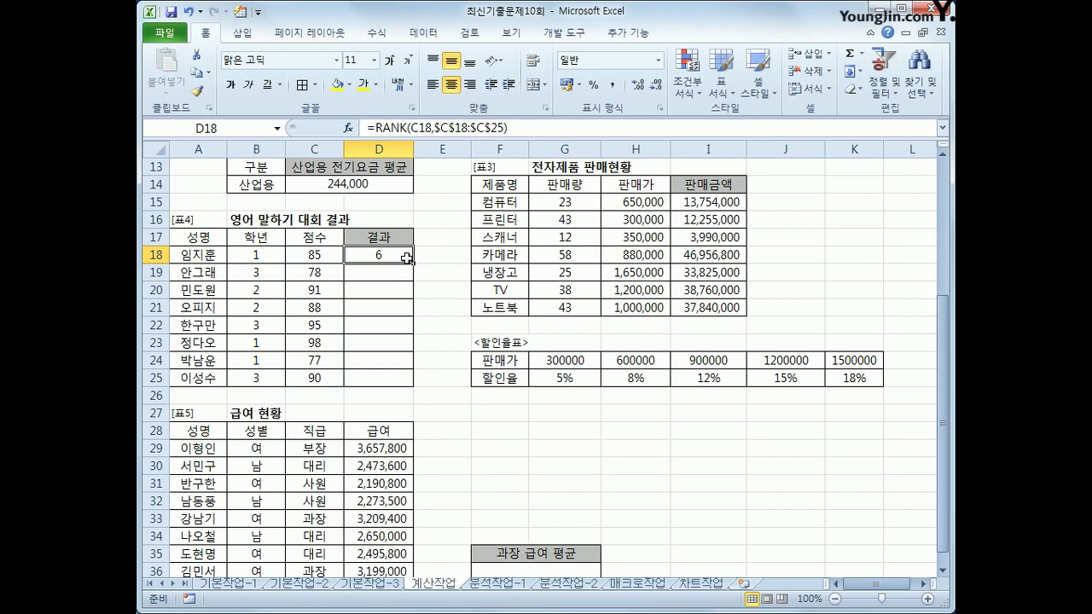
left_click_drag(413, 263, 410, 384)
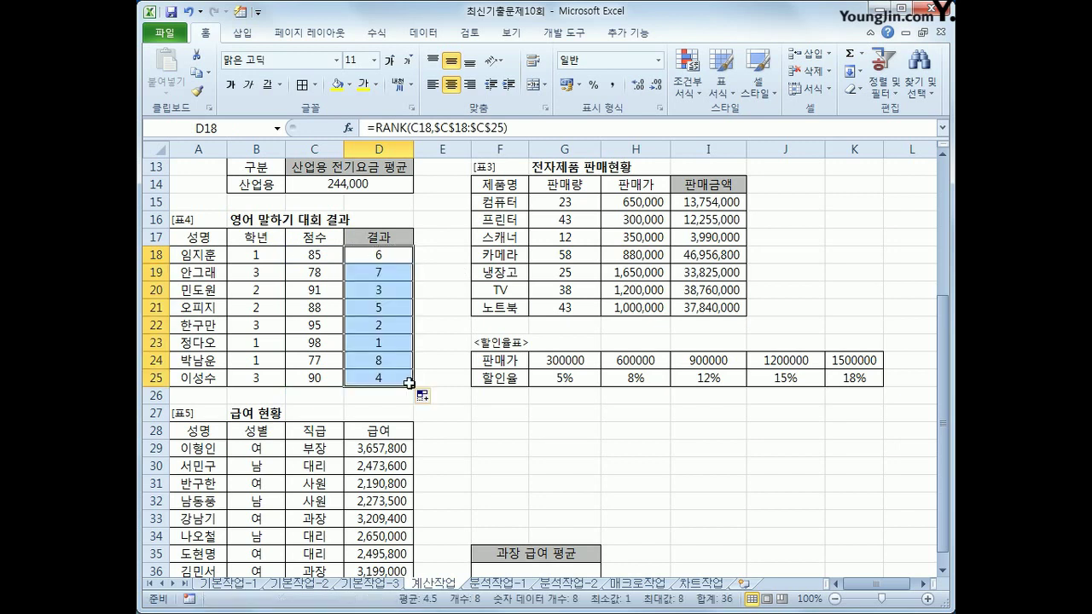
left_click(401, 343)
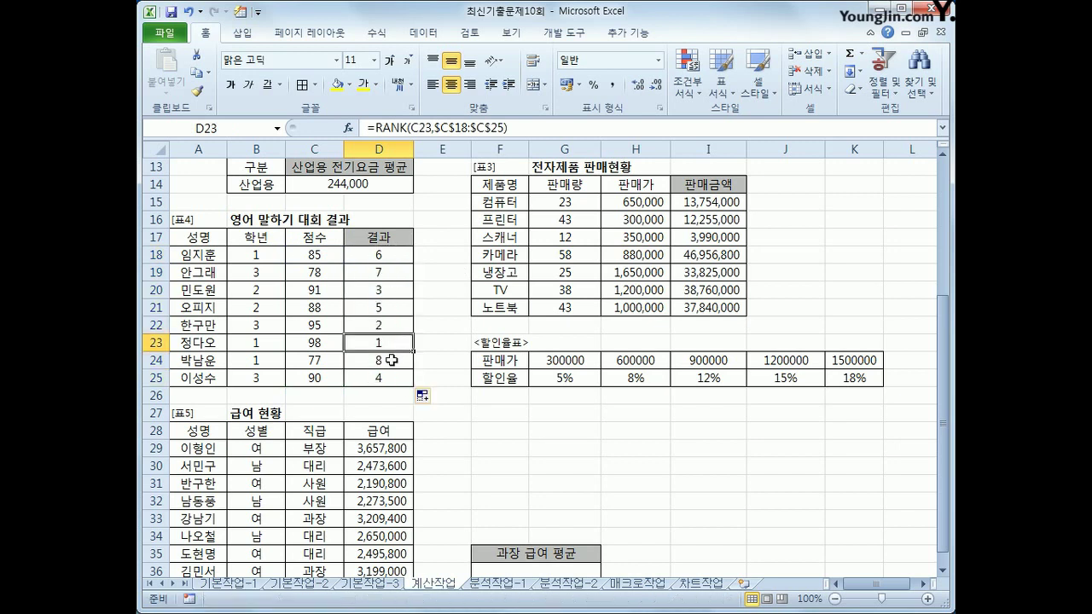
left_click(393, 358)
Replace the RANK expression in D18 with the CHOOSE function from the 찾기/참조 영역 category, reusing RANK(C18,$C$18:$C$25) as Index_num
left_click(388, 257)
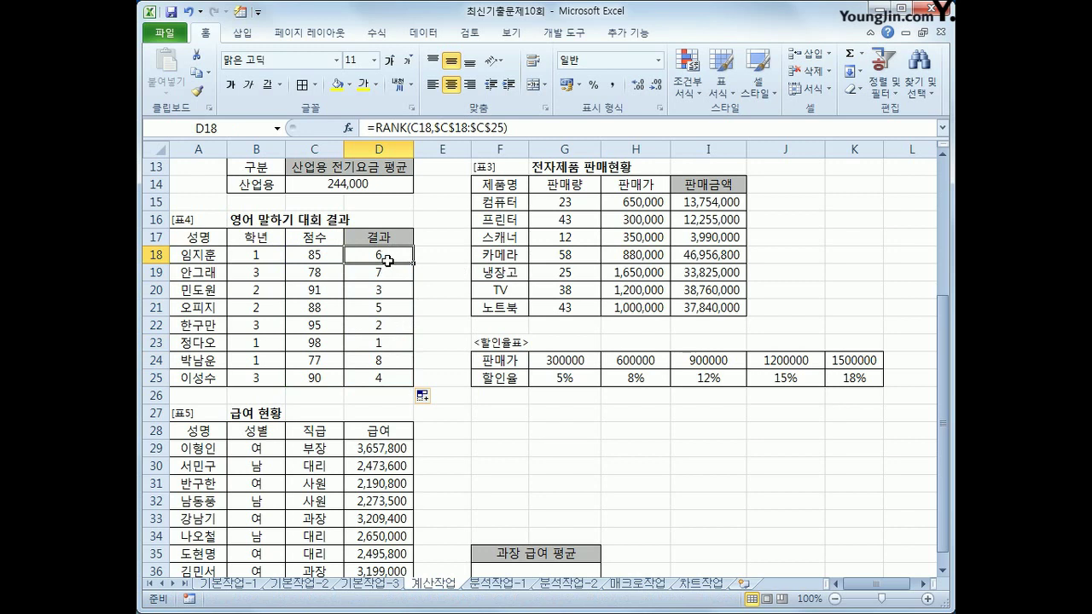
left_click_drag(373, 127, 555, 133)
key("ctrl+c")
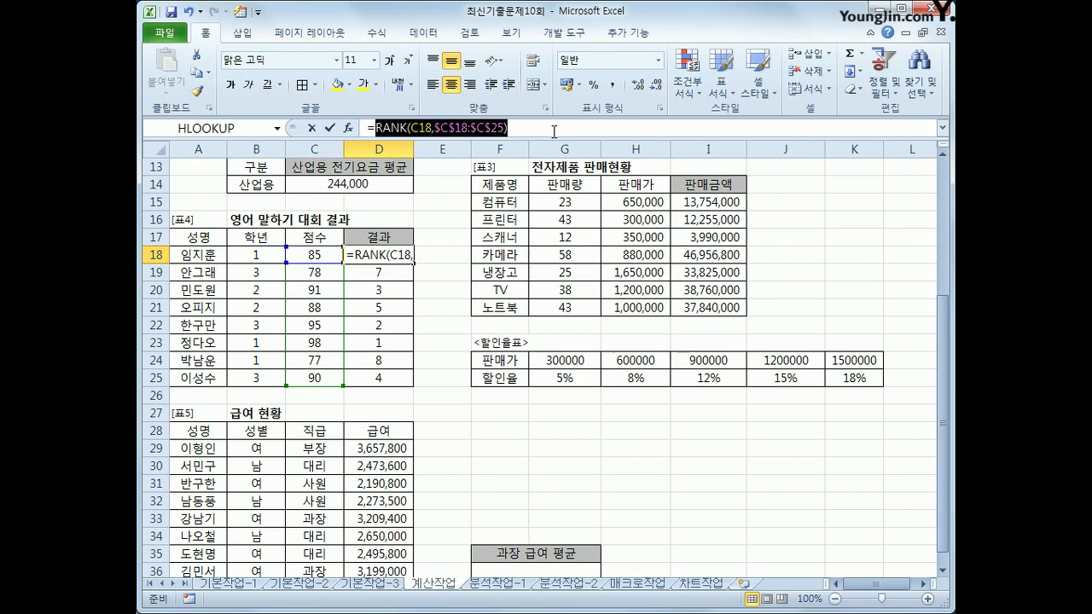
key("BackSpace")
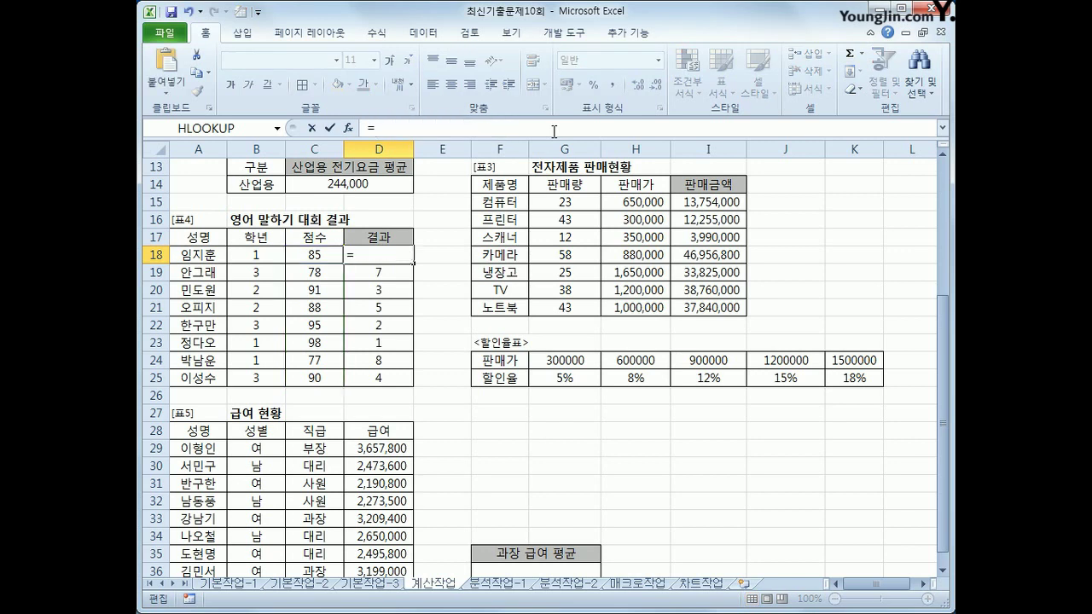
left_click(383, 33)
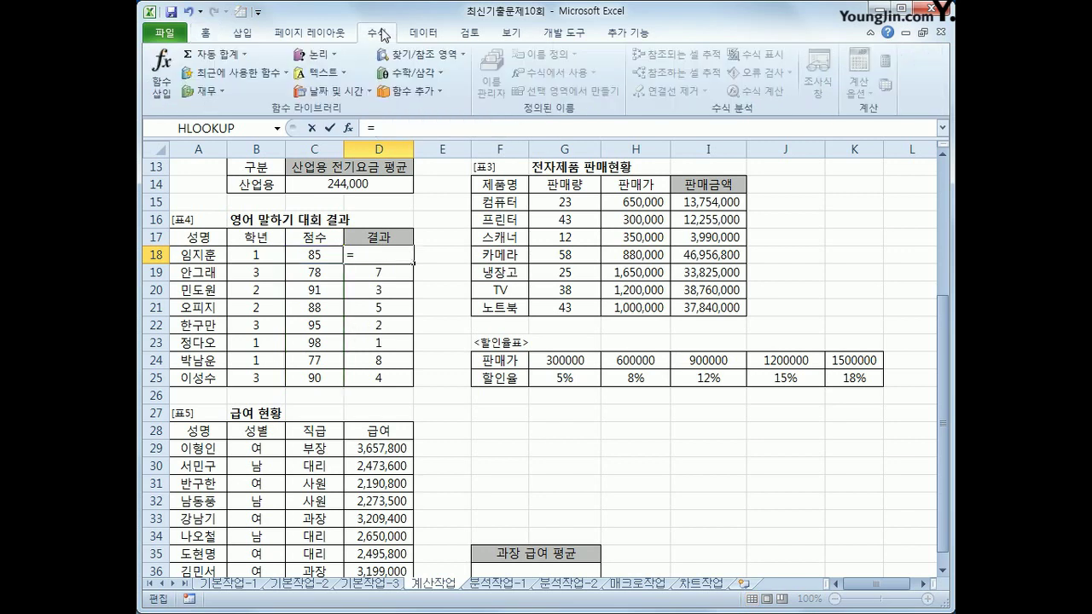
left_click(407, 55)
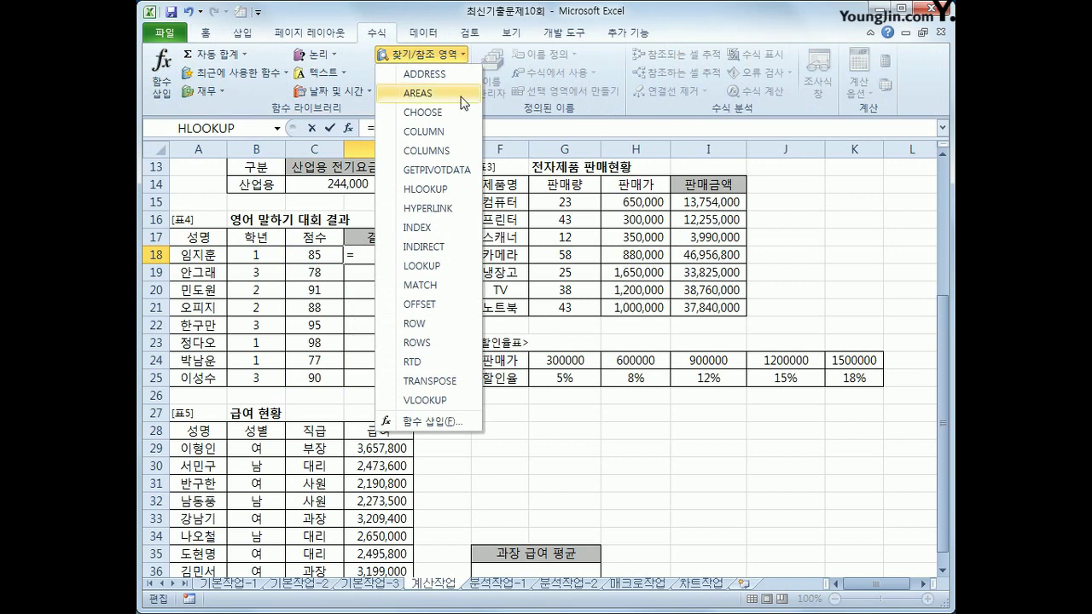
left_click(411, 114)
left_click_drag(516, 42, 591, 90)
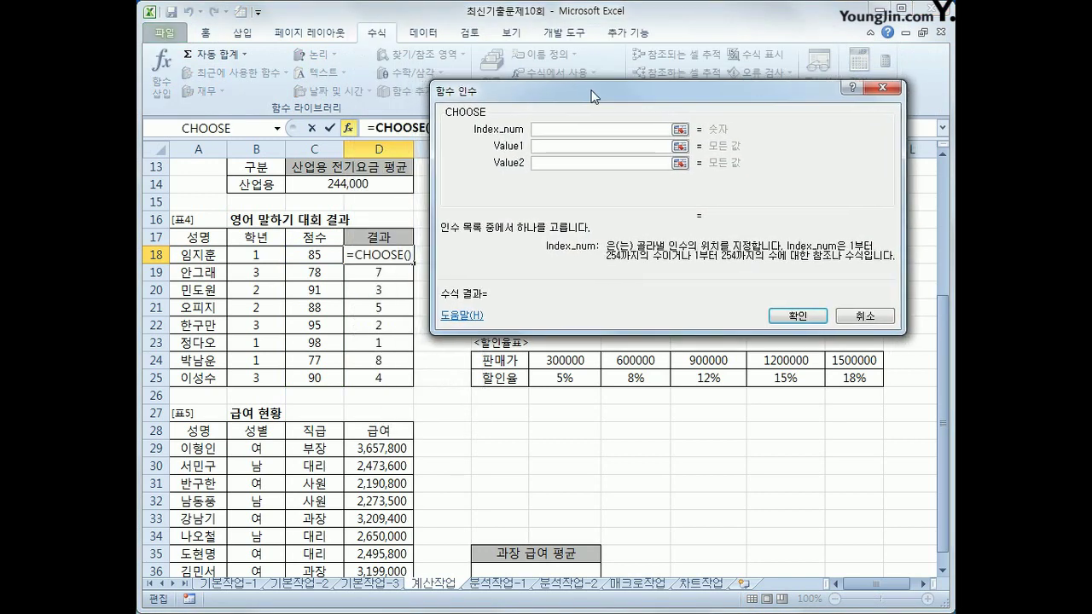
key("ctrl+v")
Set the CHOOSE arguments Value1 to Value4 to "대상", "금상", "은상" and "동상"
left_click(563, 147)
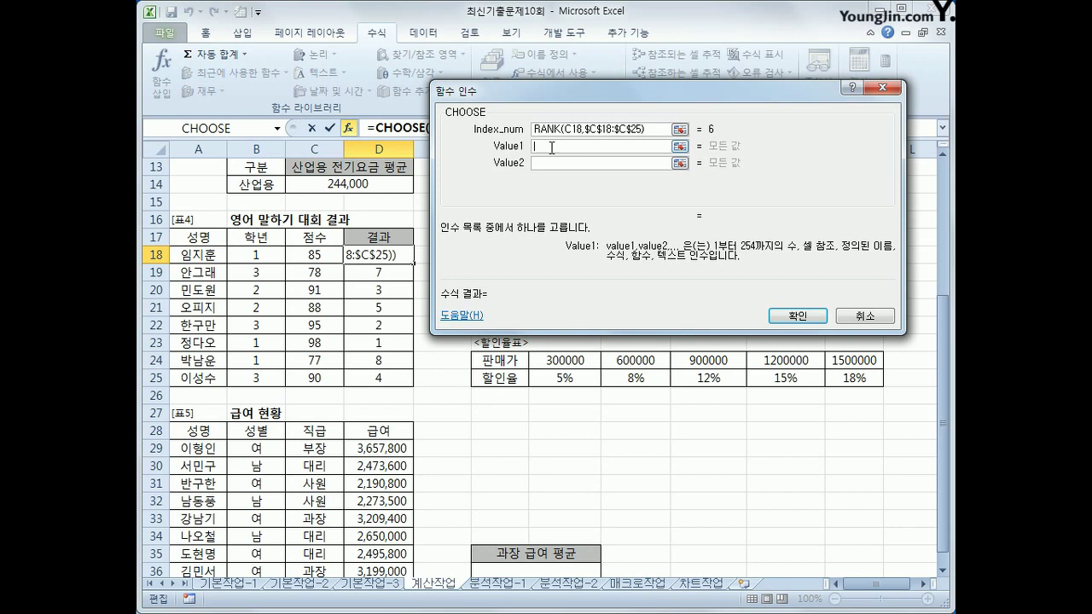
type("1등")
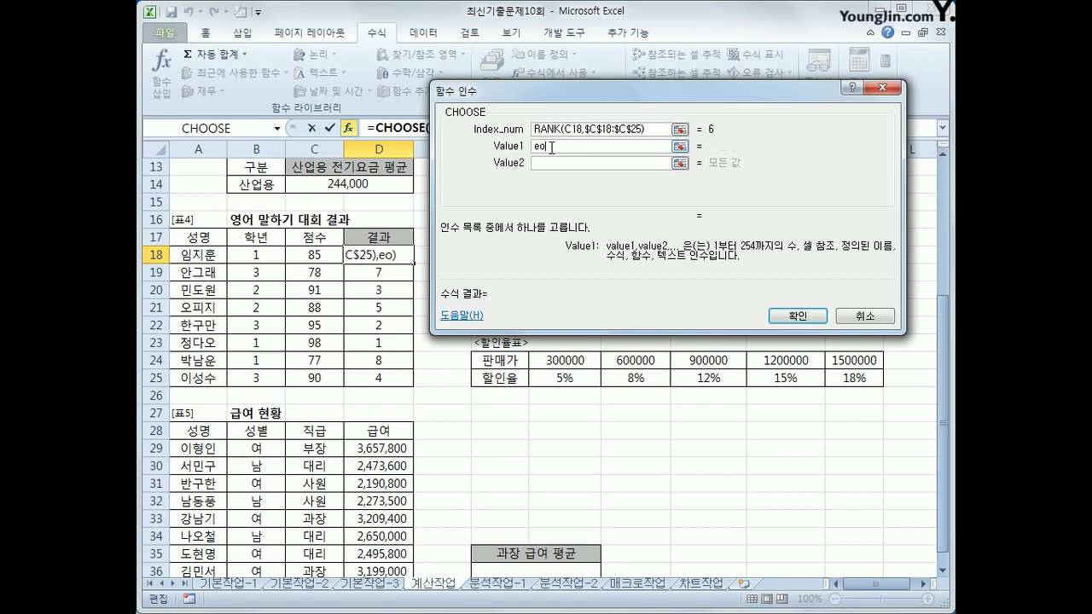
key("BackSpace")
key("BackSpace")
type("\"대상\"")
key("Tab")
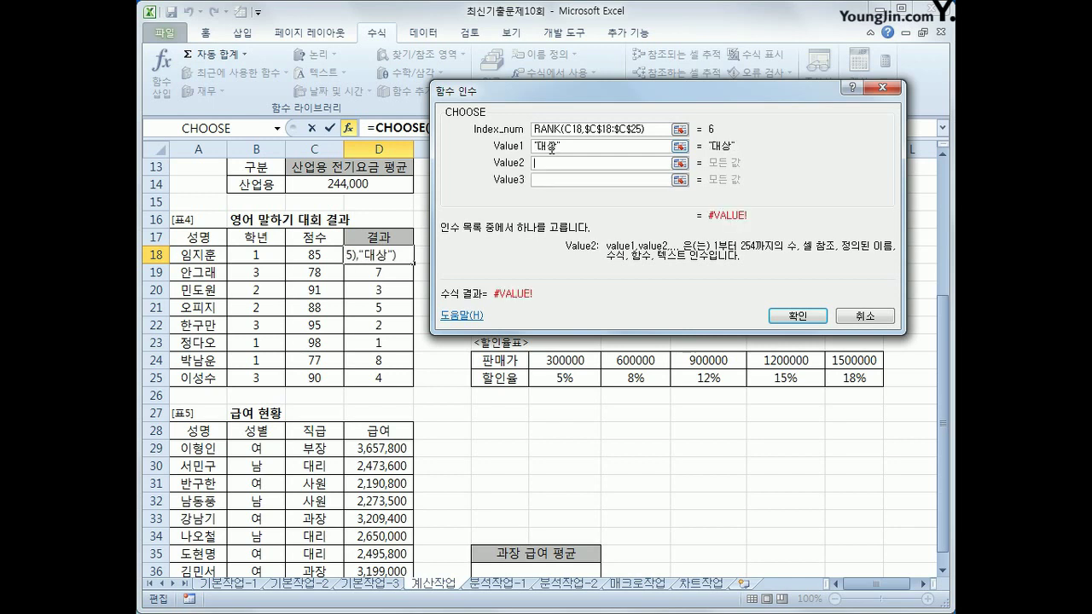
type("\"금상\"")
key("Tab")
type("ㅇ은상")
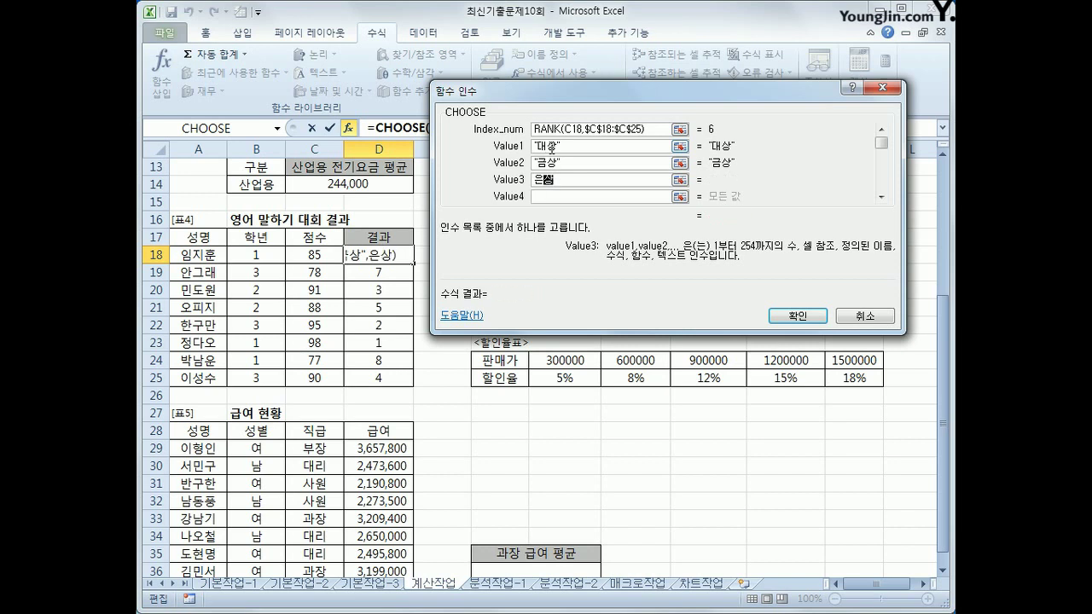
key("Tab")
type("동상")
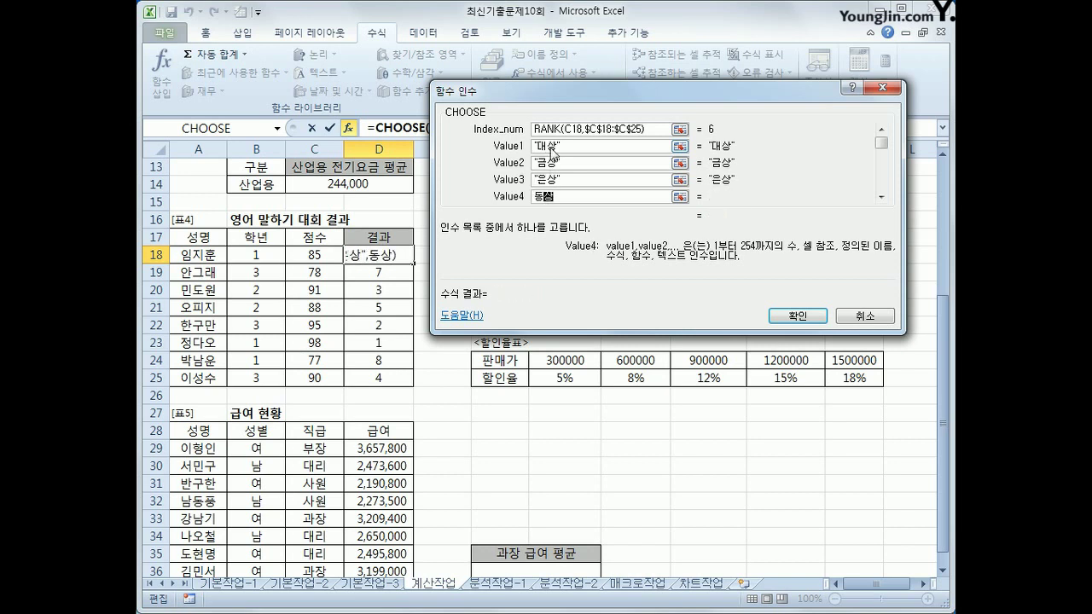
key("Tab")
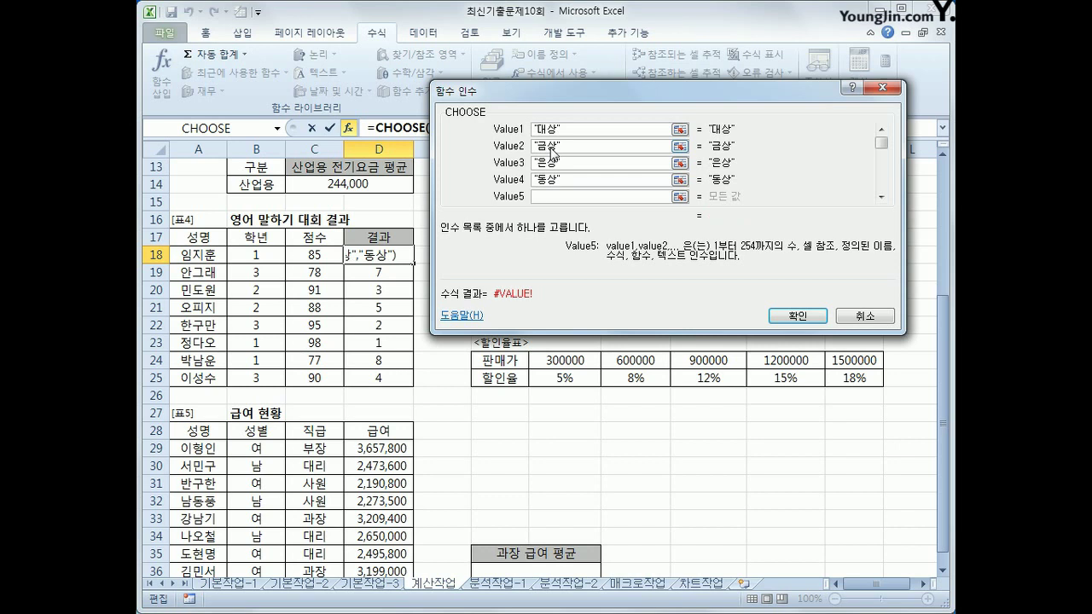
Set Value5 to Value8 to empty strings "", enter the CHOOSE formula and fill it from D18 down to D25
type("\"\"")
key("Tab")
type("\"\"")
key("Tab")
type("\"\"")
key("Tab")
type("\"\"")
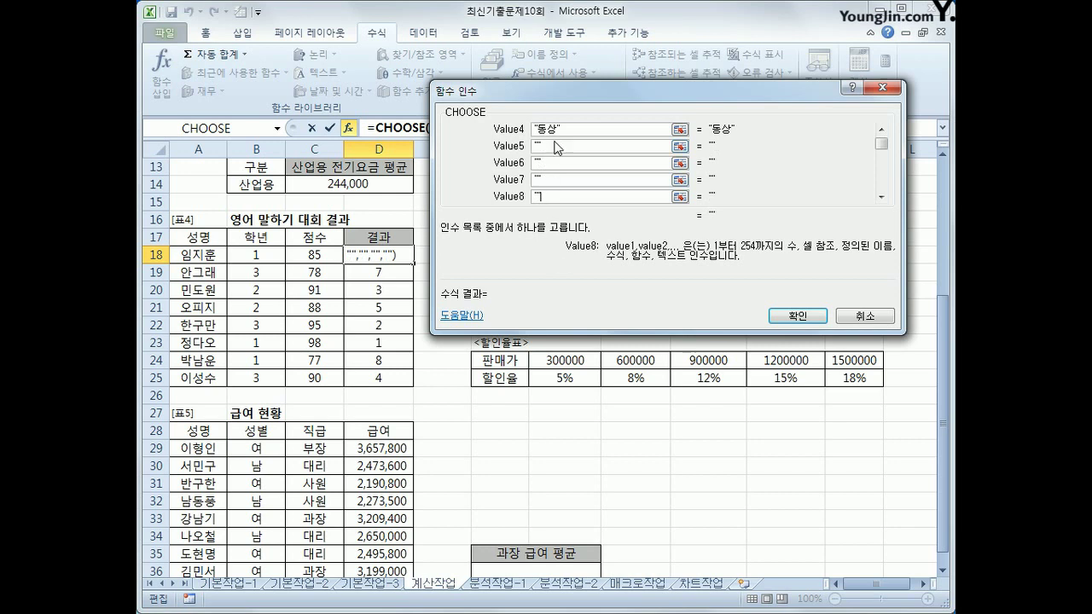
left_click(812, 315)
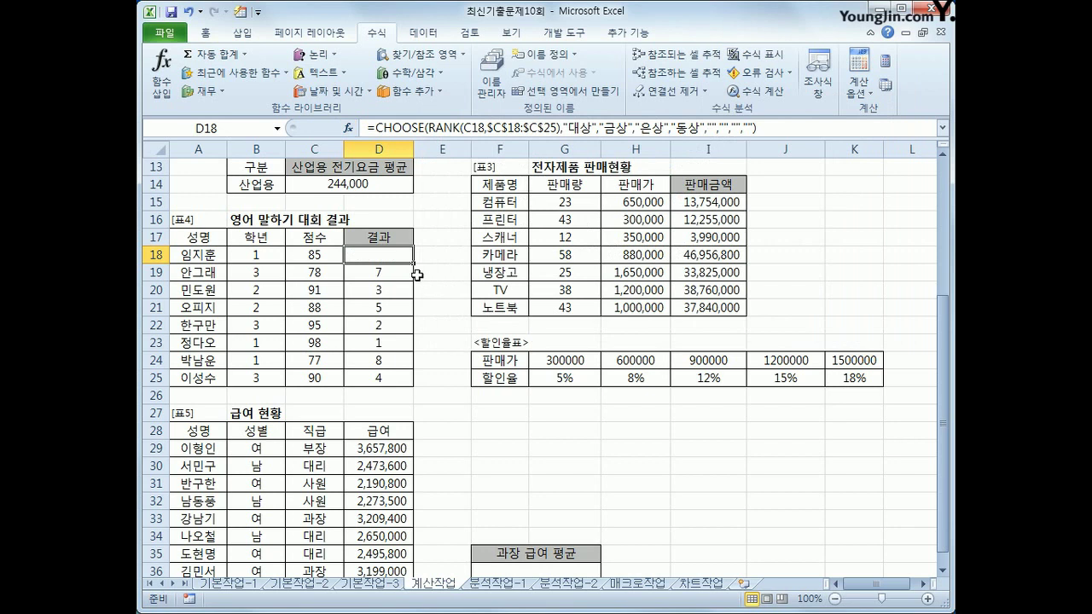
left_click_drag(414, 262, 414, 386)
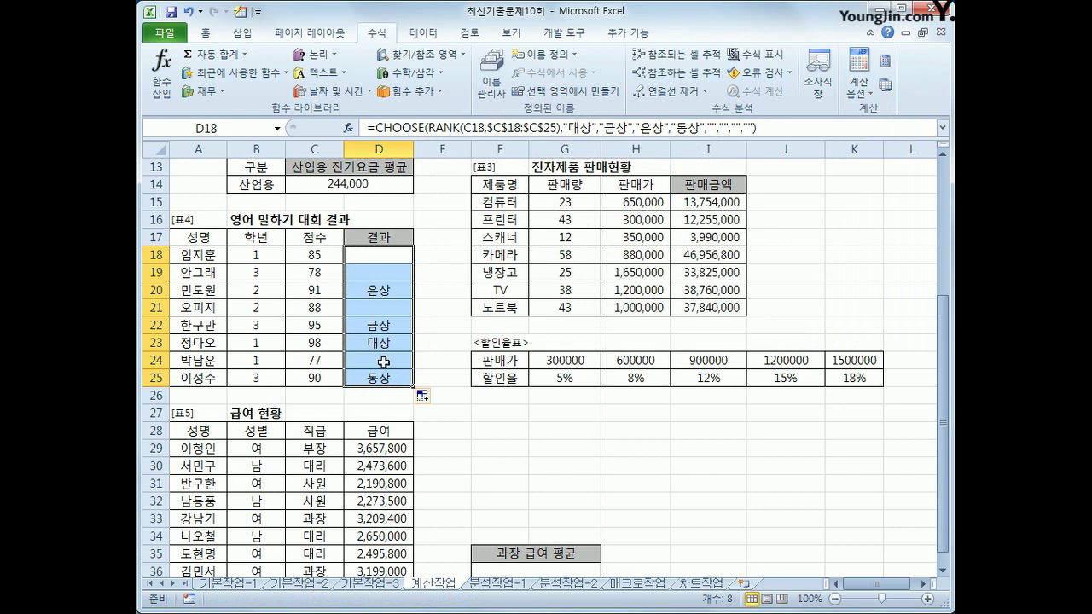
Enter =SUMIF(C29:C36,"과장",D29:D36) in the 과장 급여 평균 cell F36
scroll(384, 362, "down", 3)
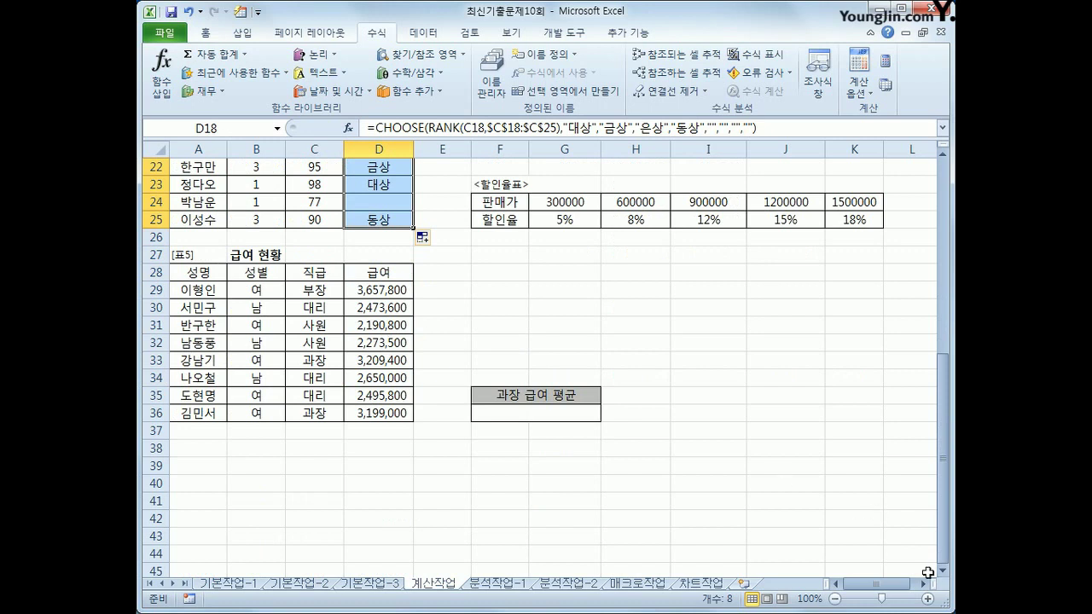
left_click(943, 572)
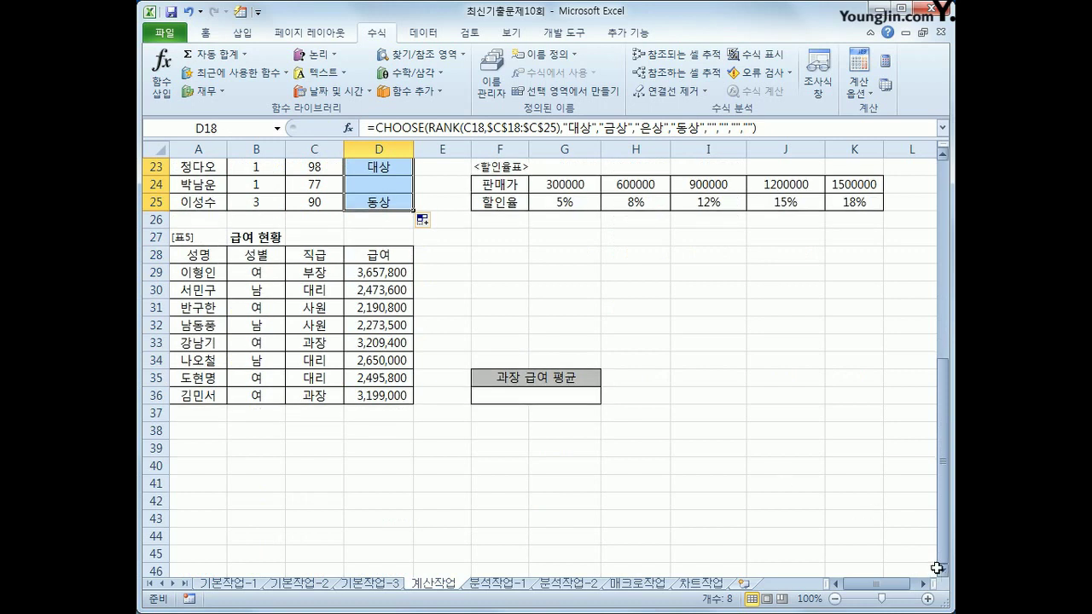
left_click(549, 401)
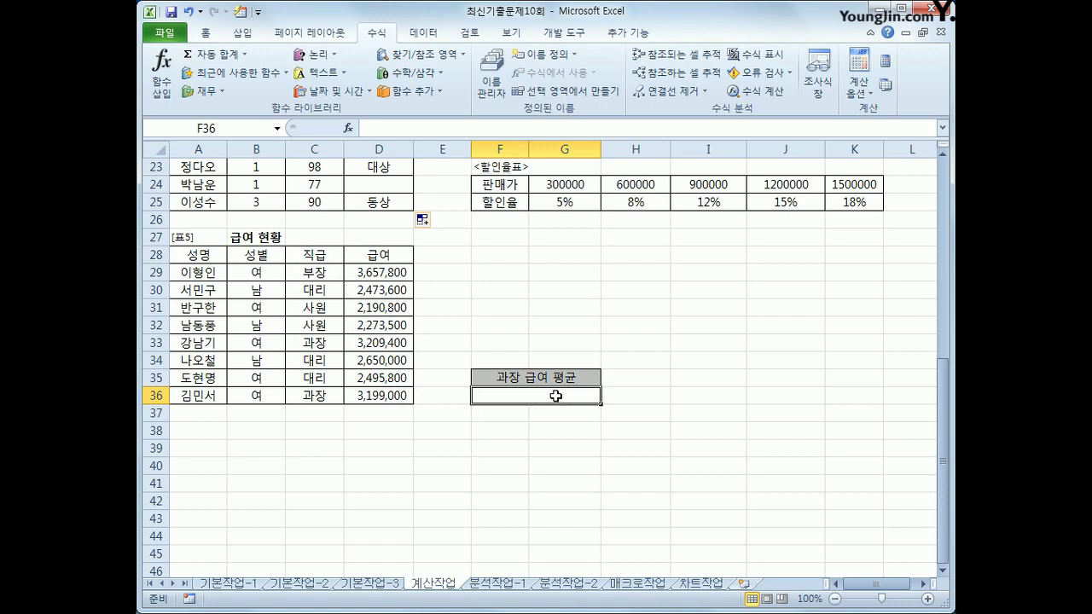
type("=")
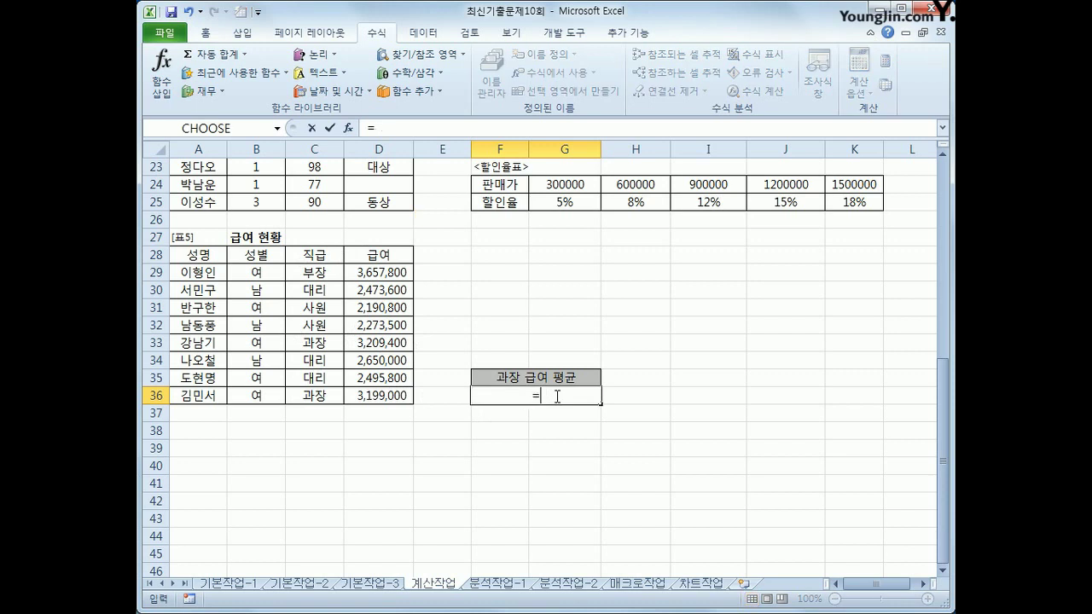
type("sumif(")
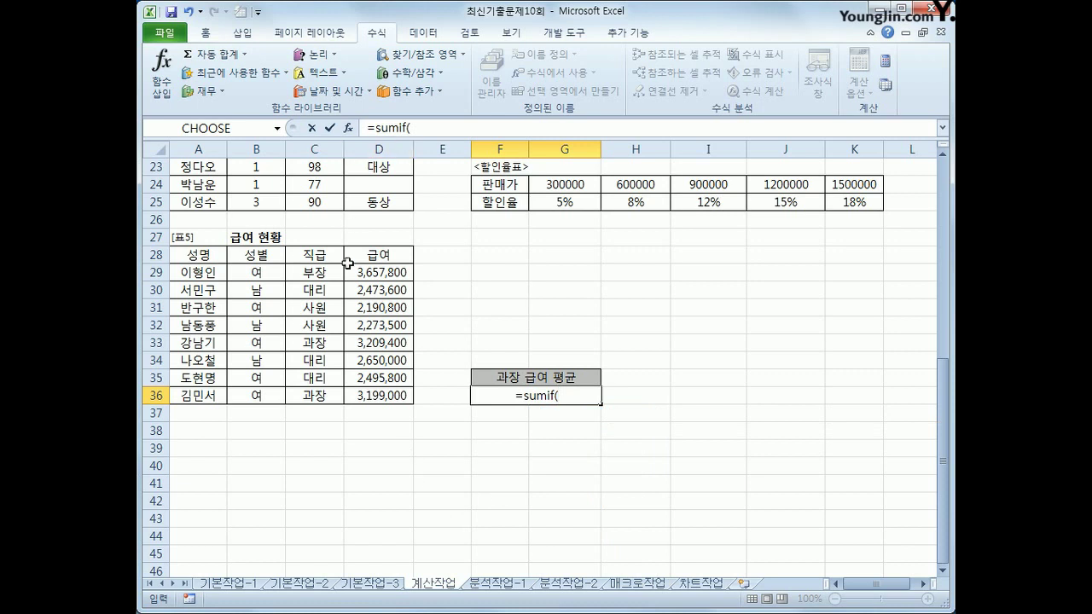
left_click_drag(297, 272, 322, 399)
type(",\"")
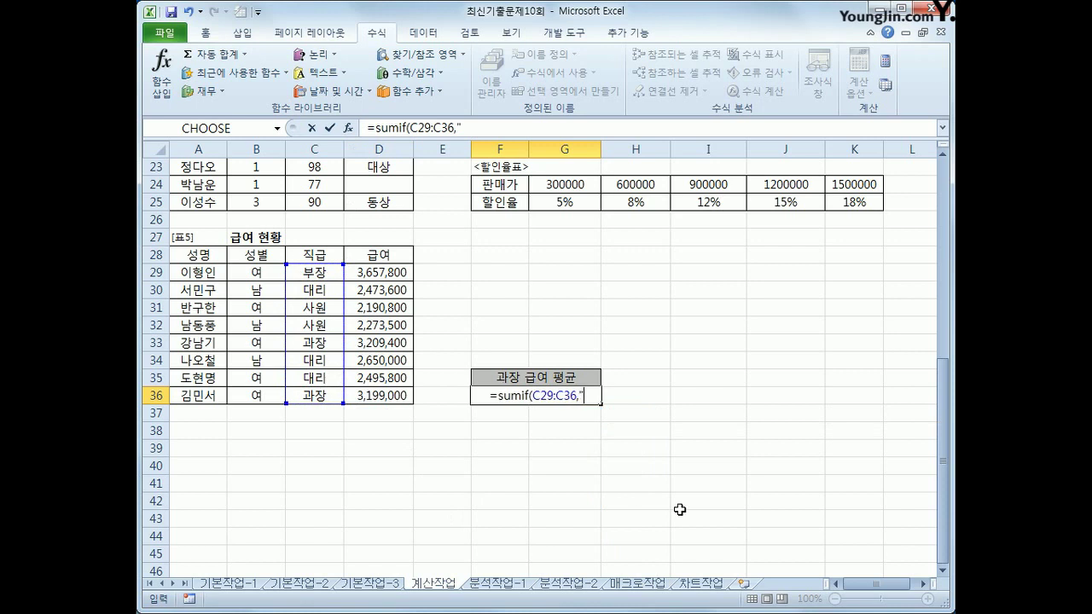
type("과장")
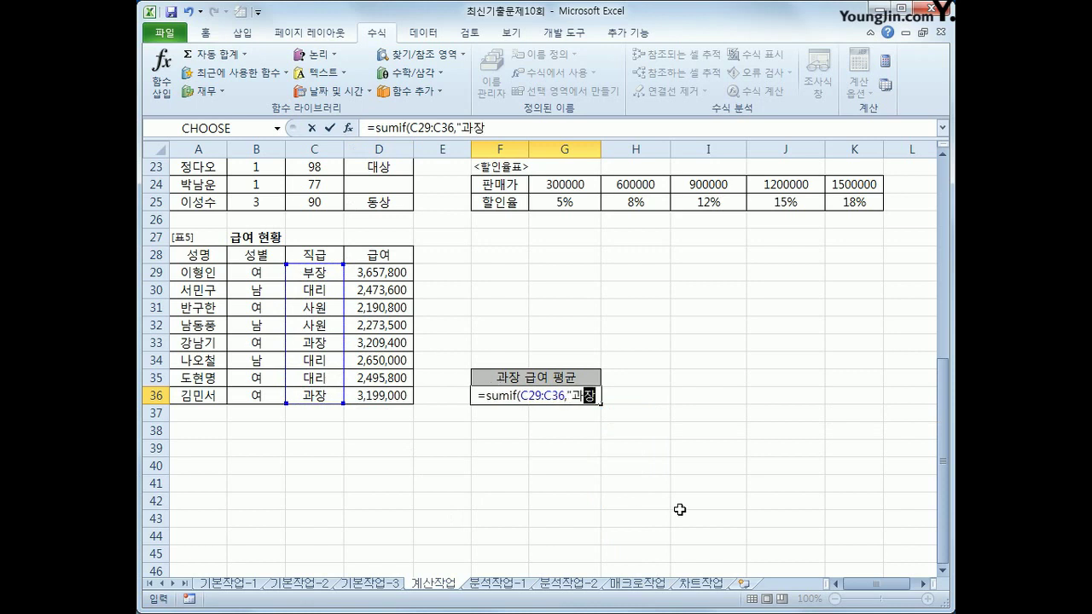
type("\",")
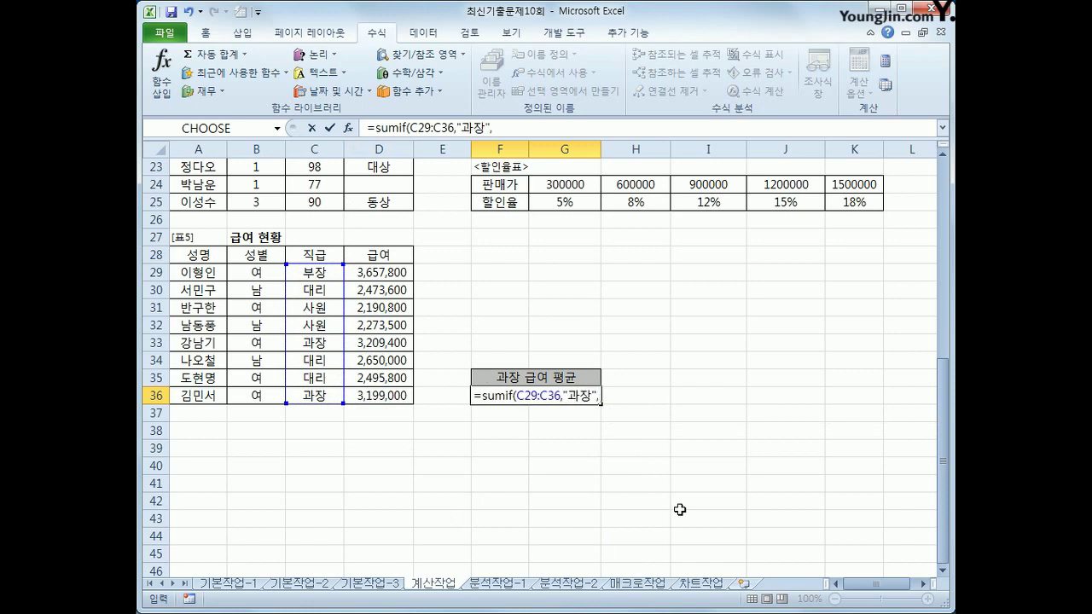
left_click_drag(400, 273, 391, 394)
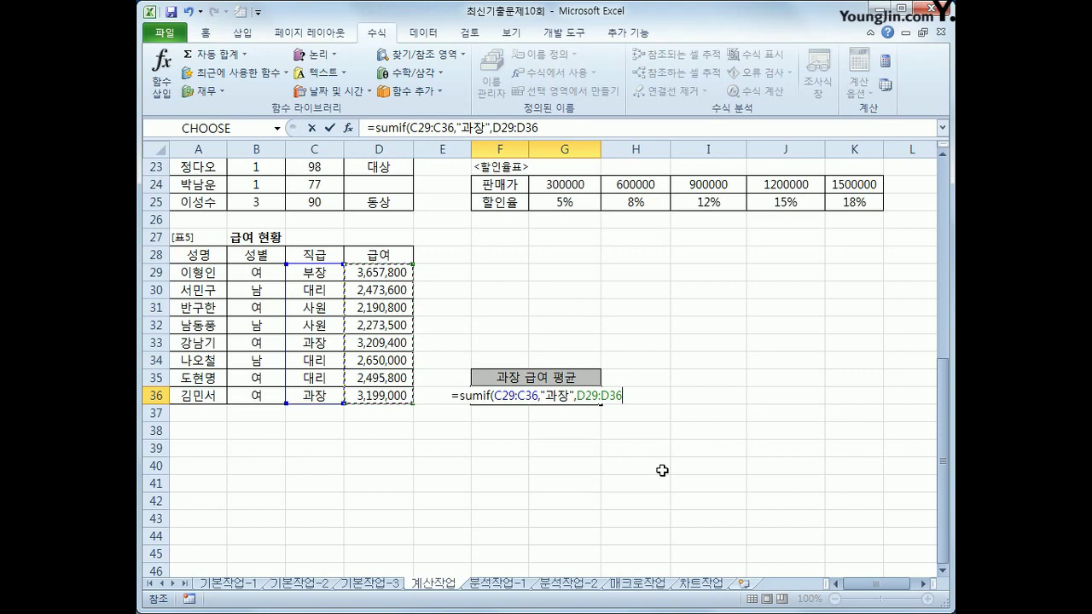
type(")")
key("Return")
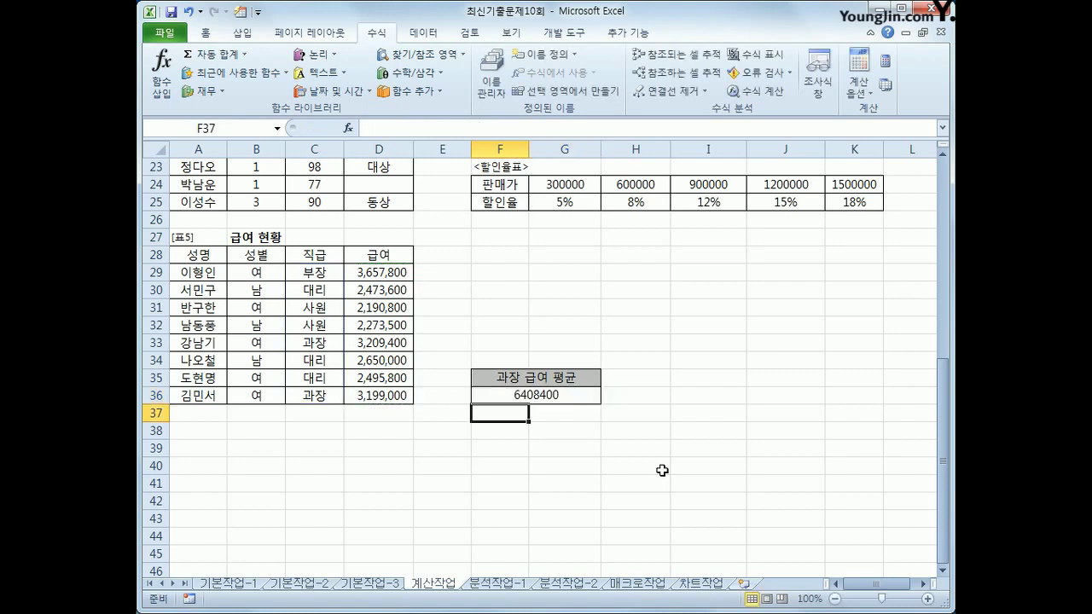
Divide the SUMIF formula in F36 by COUNTIF(C29:C36,"과장") to get the average salary
left_click(568, 407)
left_click(565, 395)
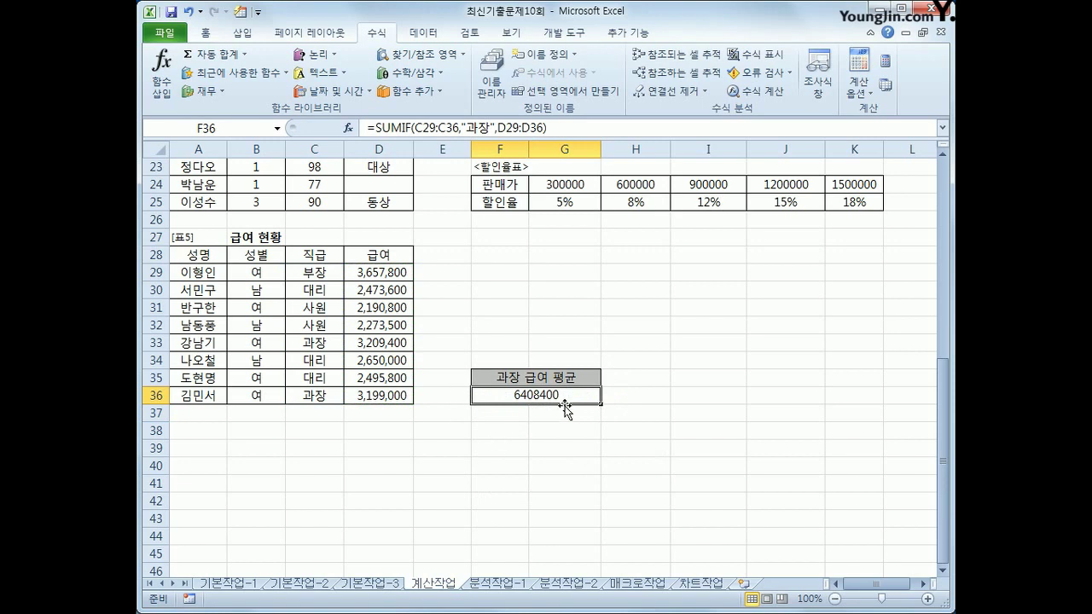
left_click(576, 129)
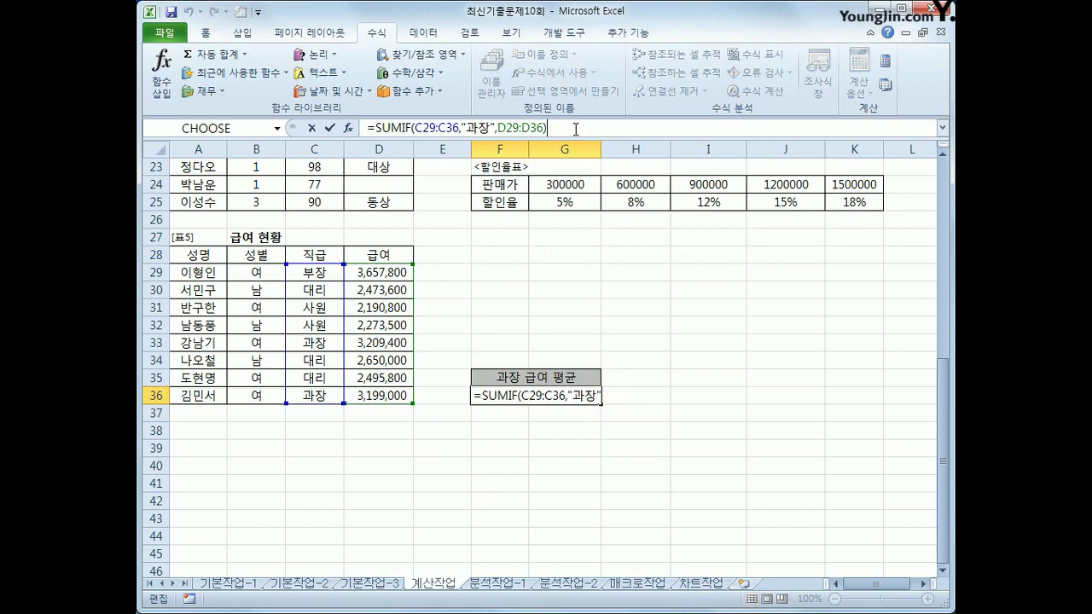
type("/")
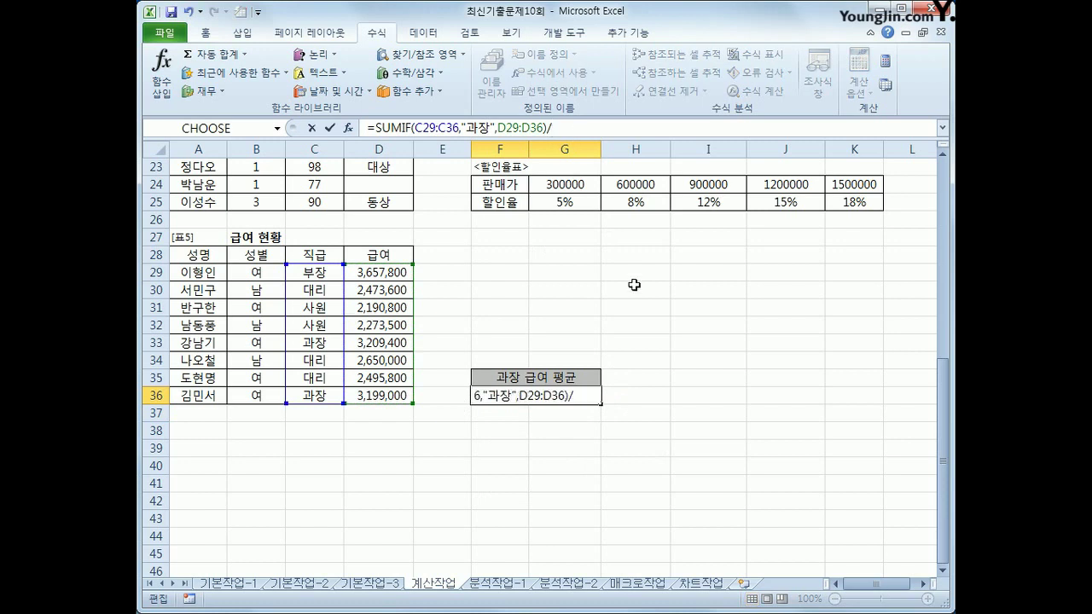
type("countif(")
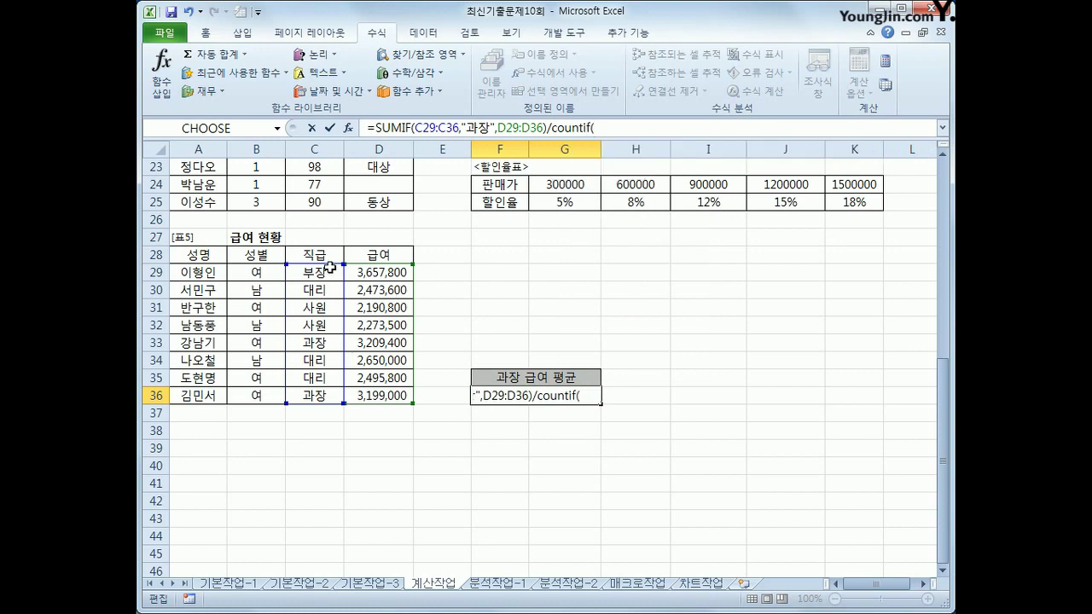
left_click_drag(333, 267, 316, 394)
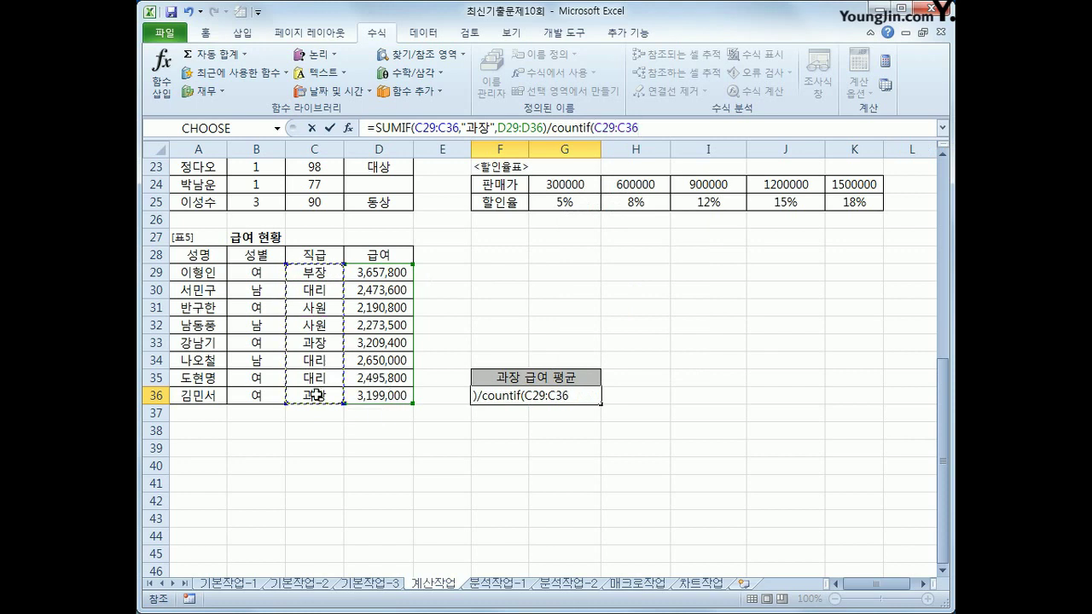
type(",")
type("\"과자")
type("\"")
type(")")
key("Return")
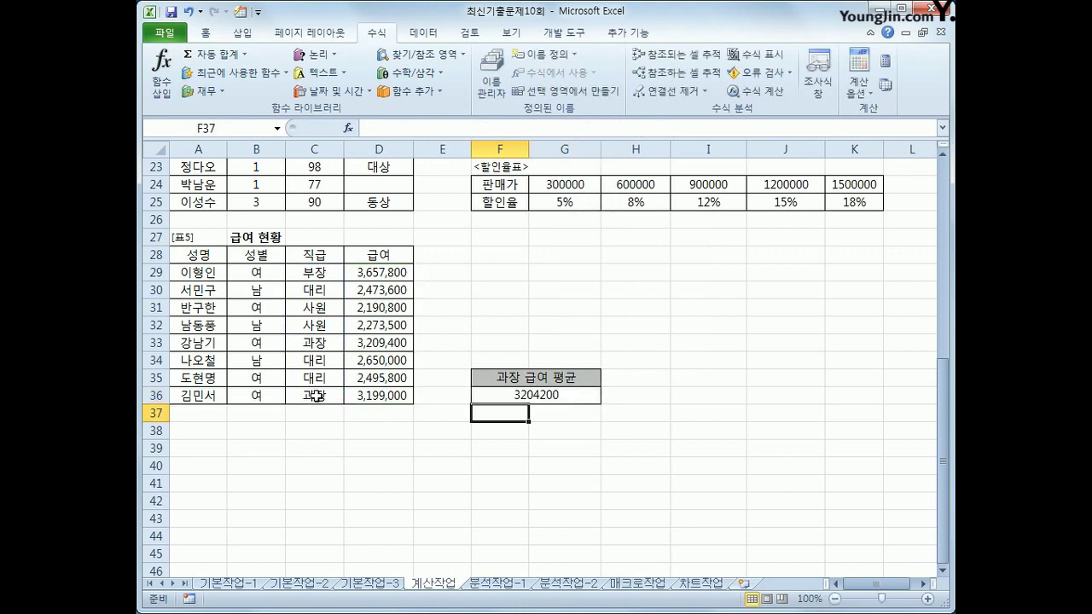
Wrap the SUMIF/COUNTIF formula in F36 in ROUNDUP with -3 as the number of digits
left_click(523, 395)
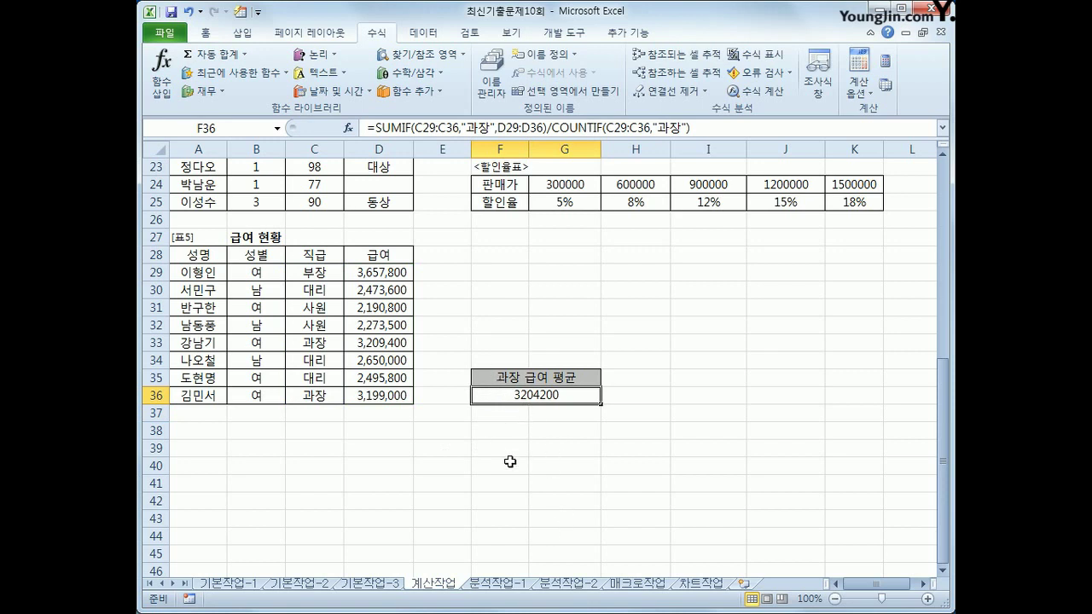
key("F2")
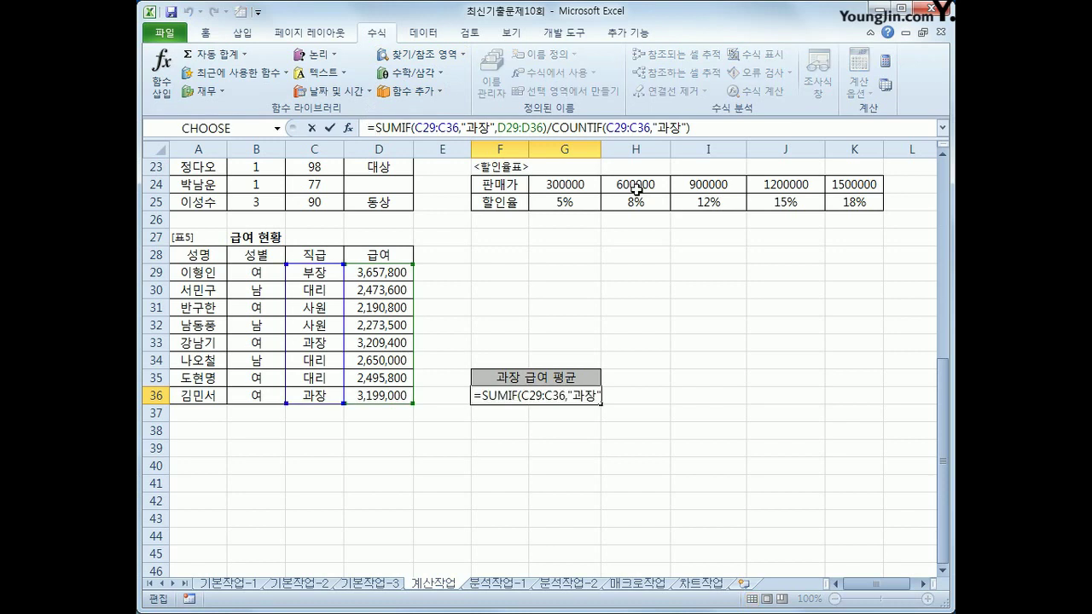
type("r")
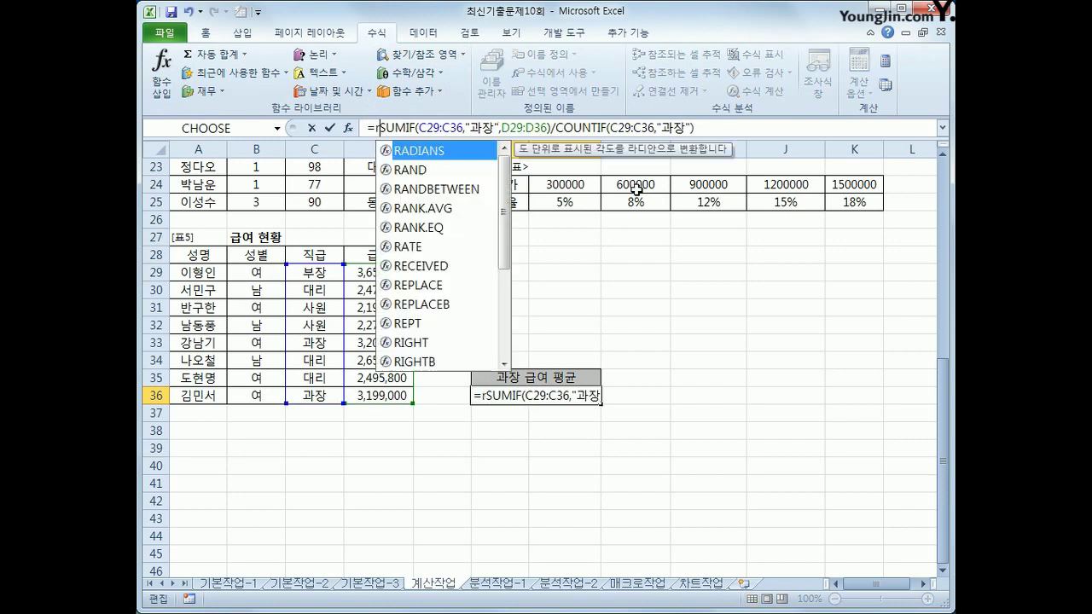
type("ounup(")
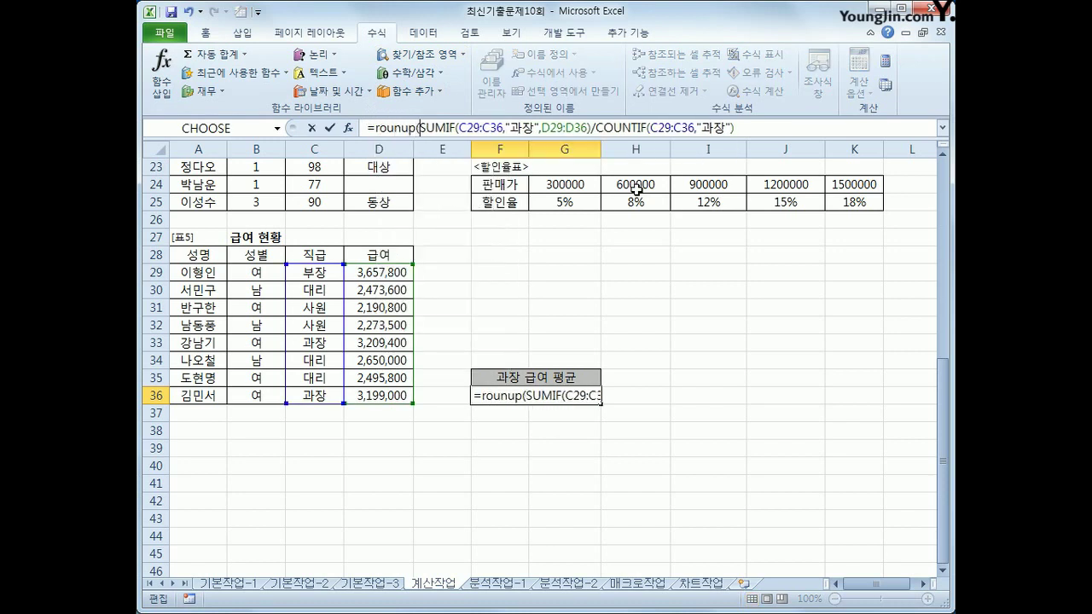
key("BackSpace")
key("BackSpace")
key("BackSpace")
key("BackSpace")
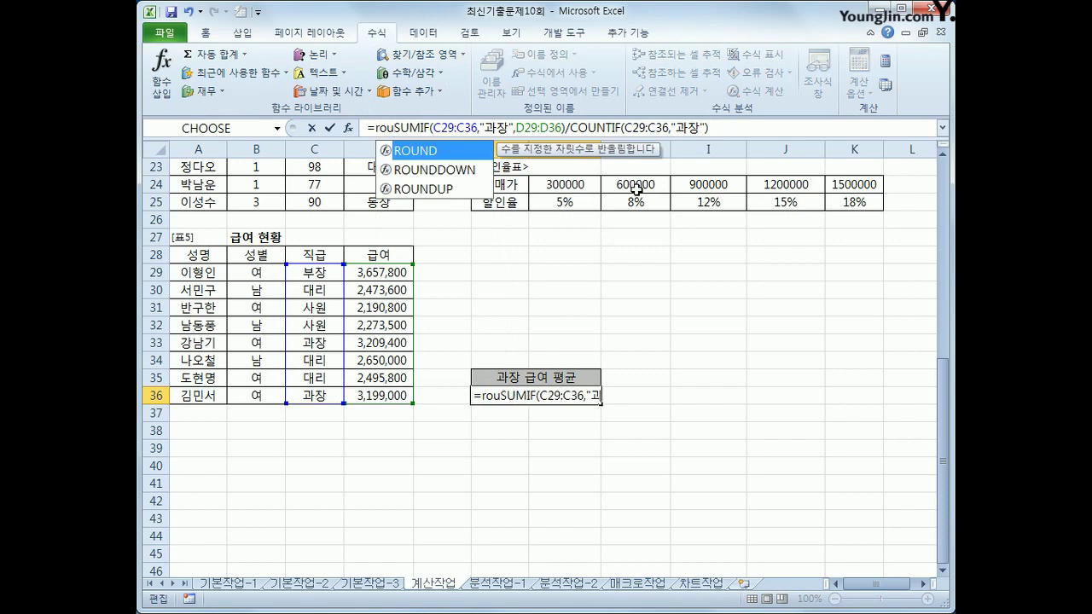
key("Down")
key("Down")
key("Tab")
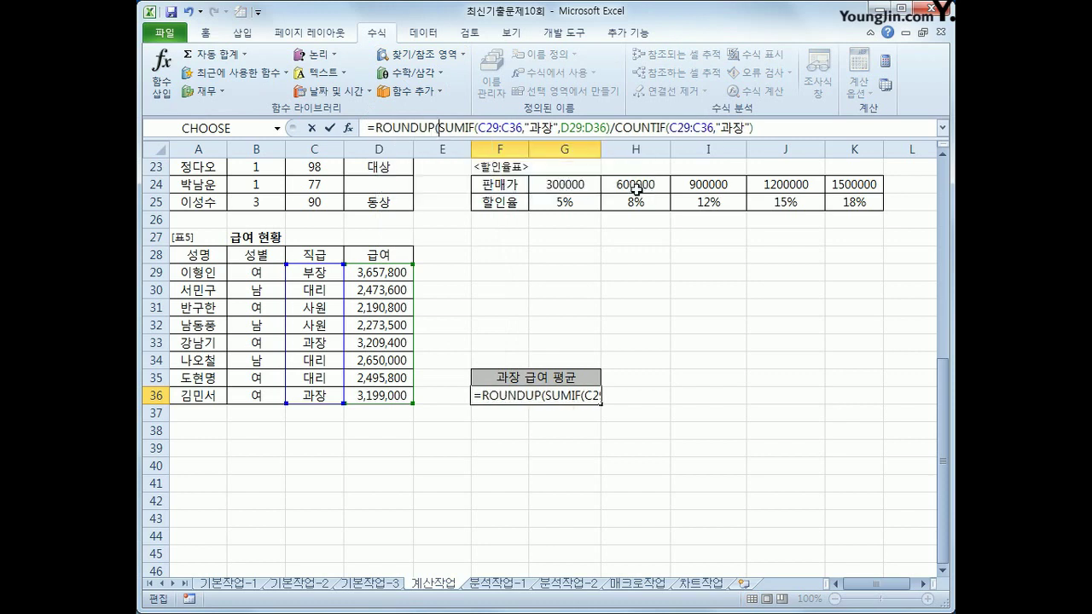
left_click(773, 121)
type(",")
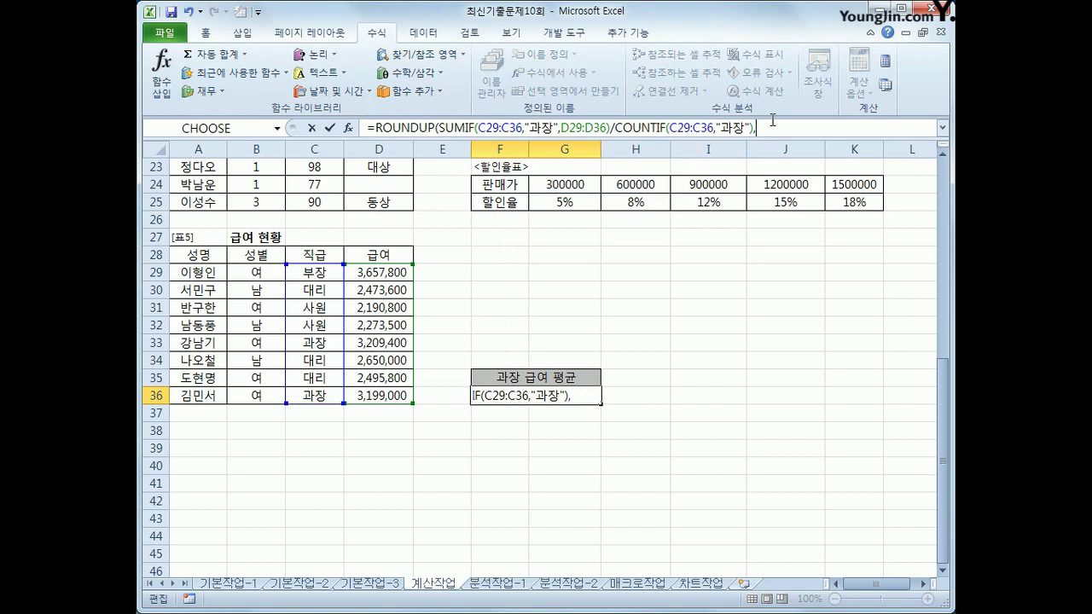
type("-3)")
key("Return")
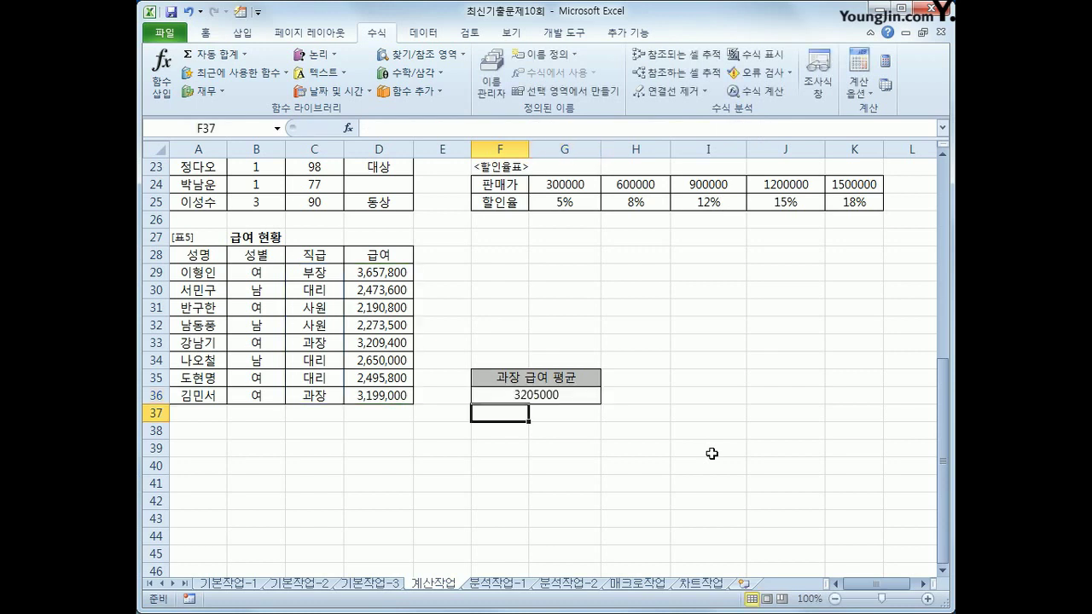
left_click(577, 393)
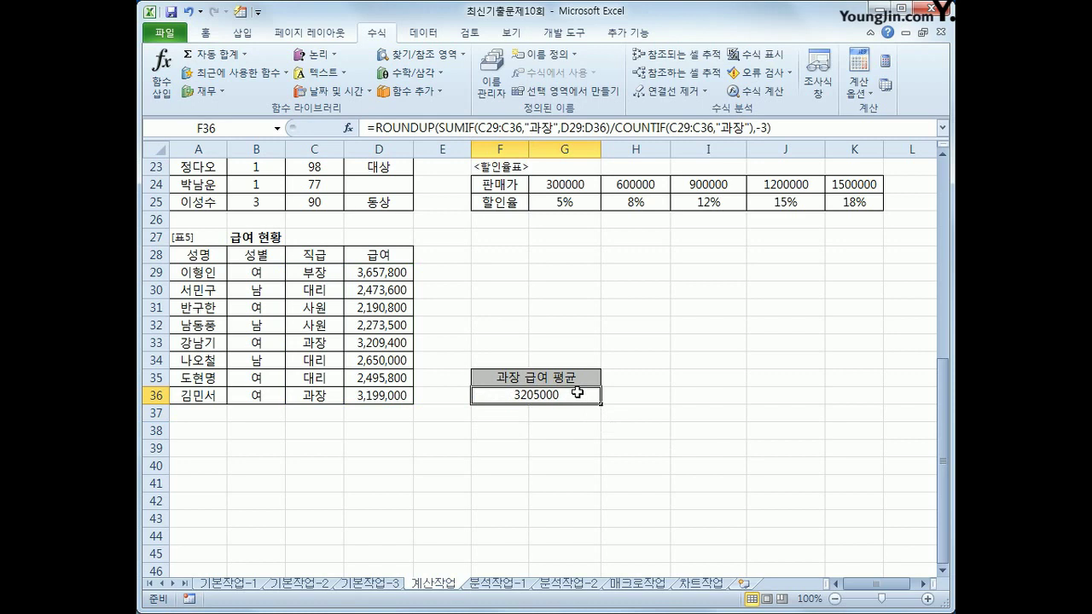
Switch to the 분석작업-1 sheet and sort the 건강검진 결과표 table in ascending order by 성별
scroll(578, 392, "up", 3)
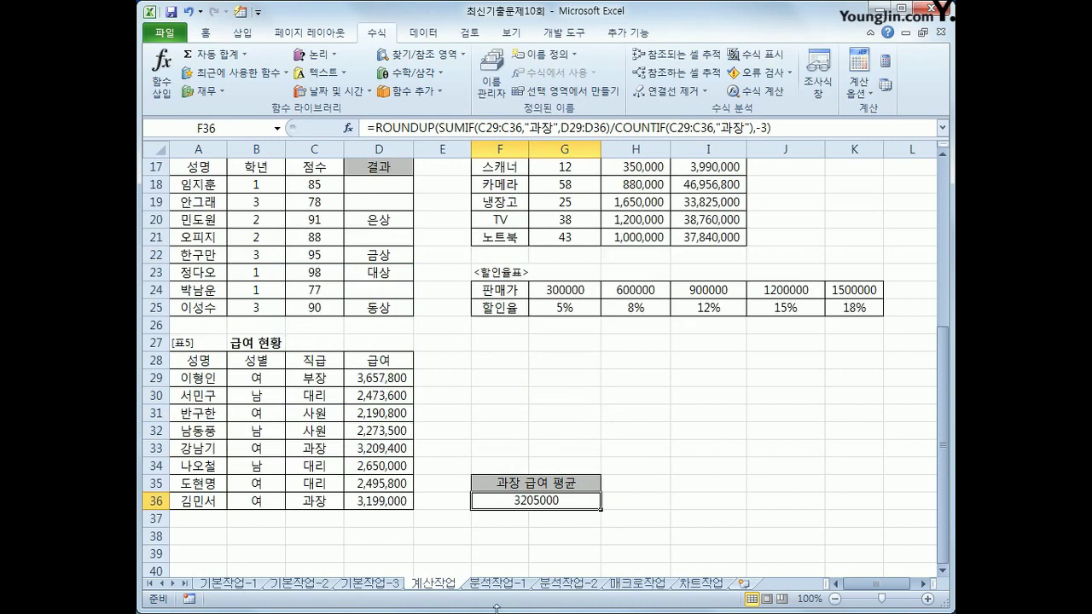
left_click(496, 587)
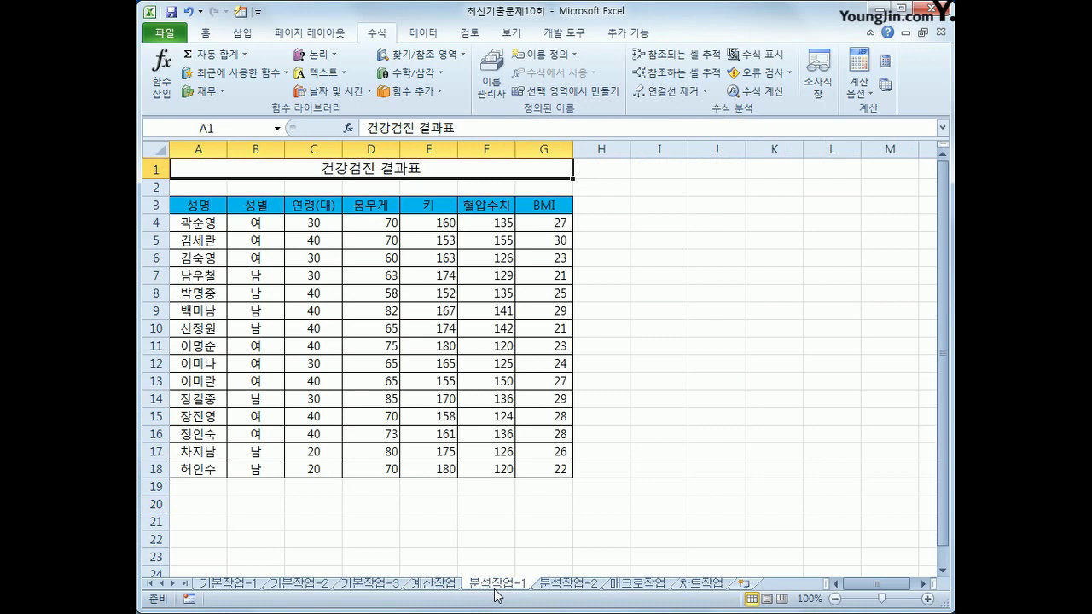
left_click(261, 207)
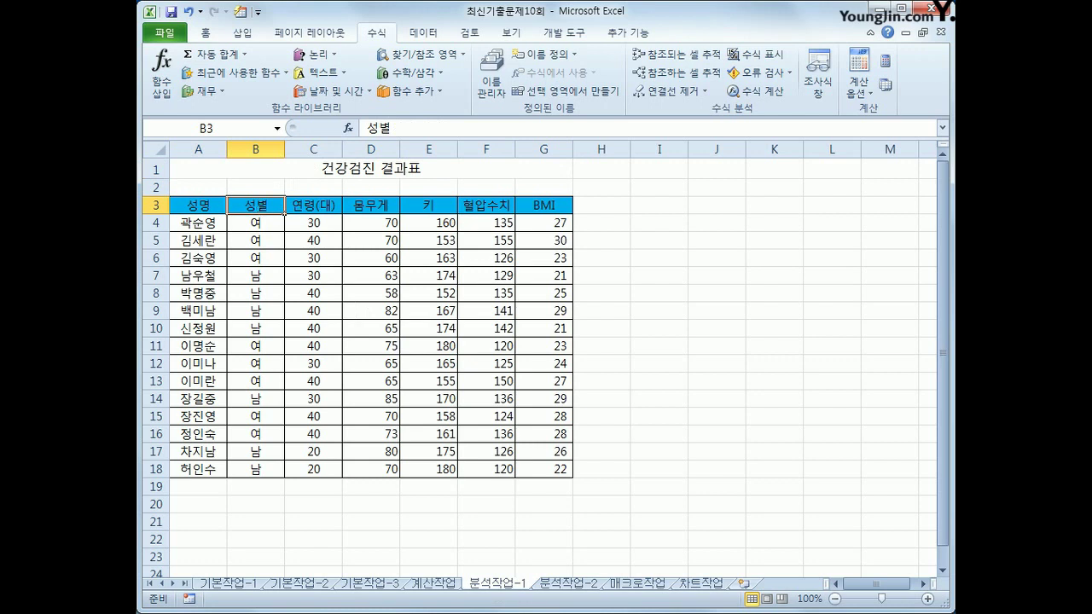
left_click(428, 38)
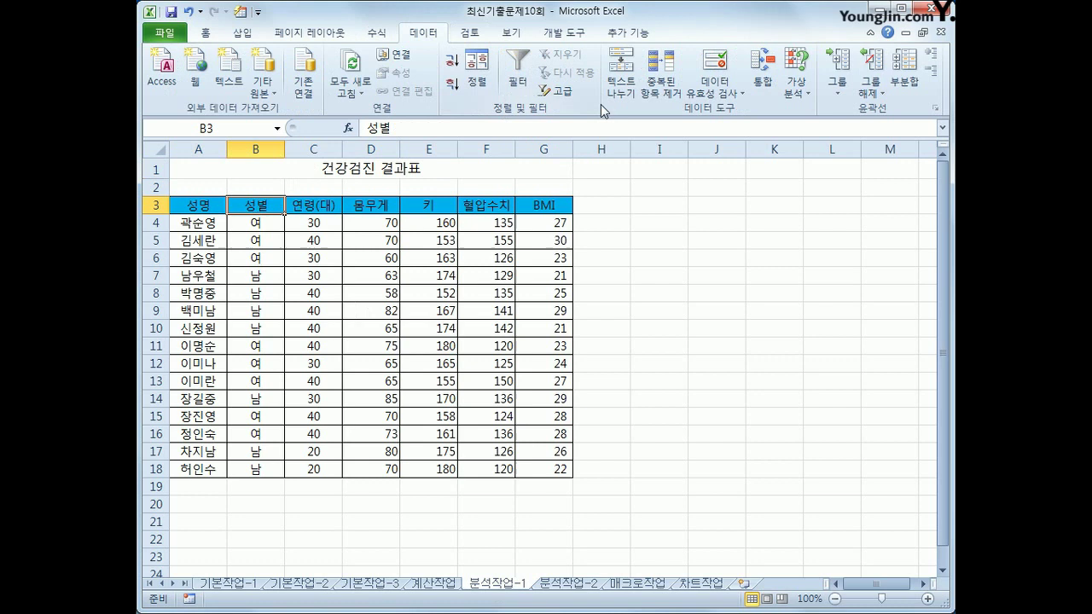
left_click(454, 68)
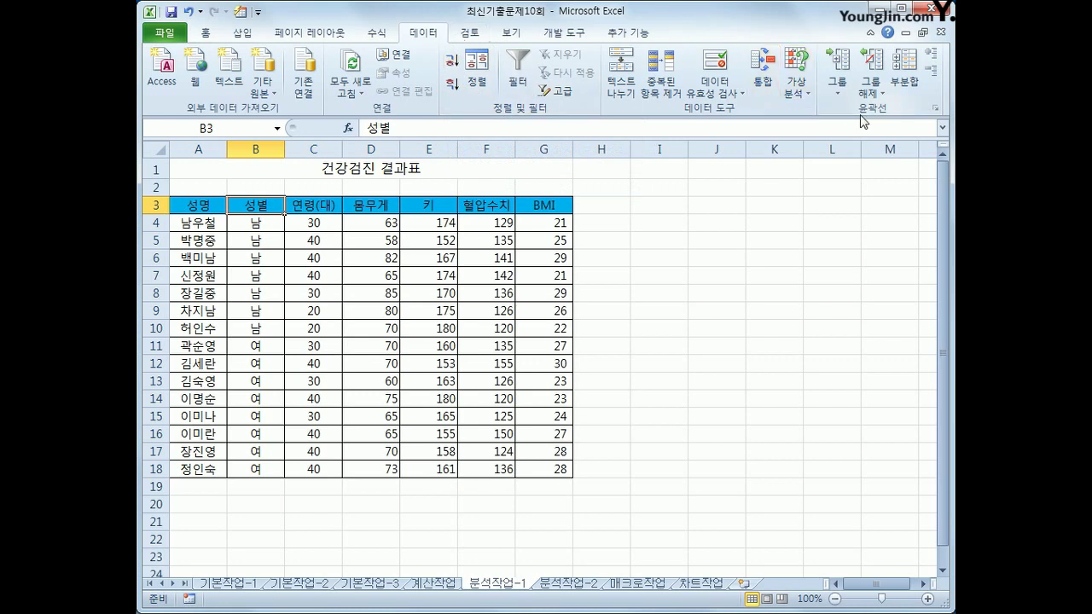
Add subtotals to the 건강검진 결과표 table grouped by 성별, showing the 평균 of 몸무게 and 키 only
left_click(905, 75)
left_click_drag(670, 96, 736, 166)
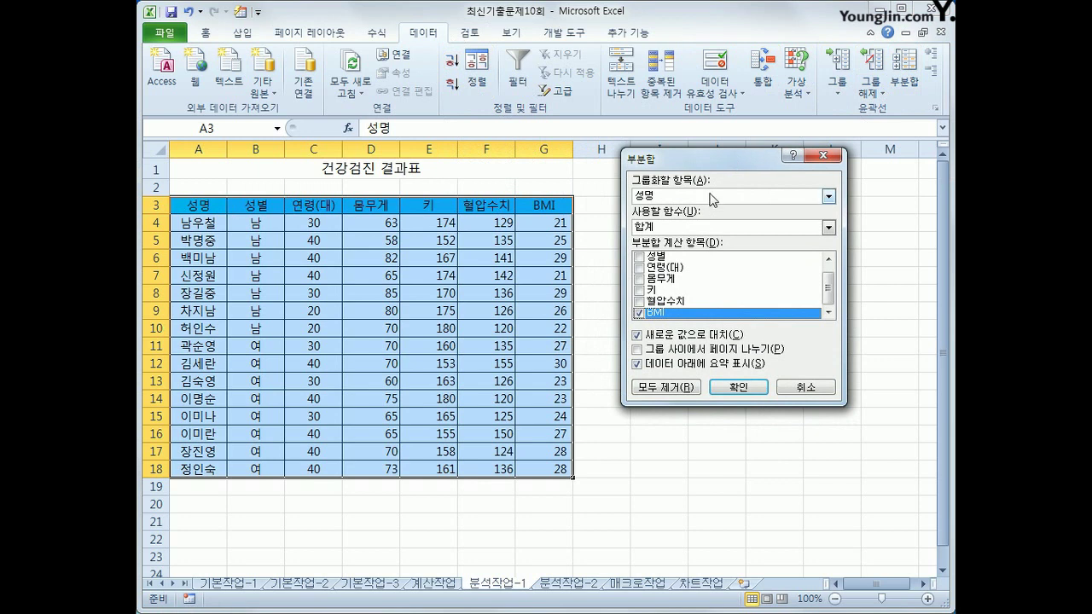
left_click(712, 198)
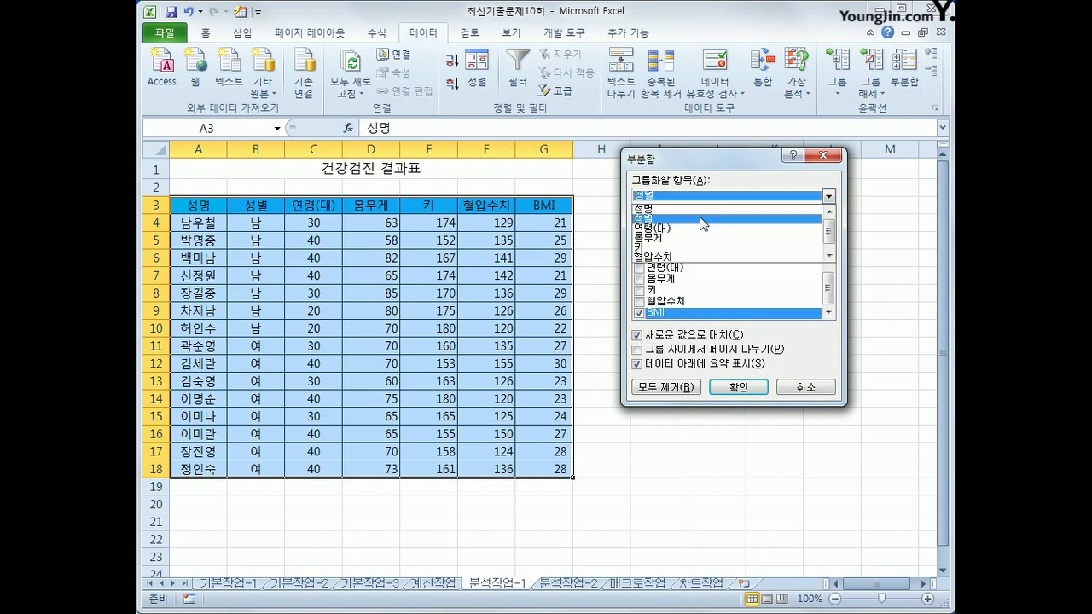
left_click(703, 223)
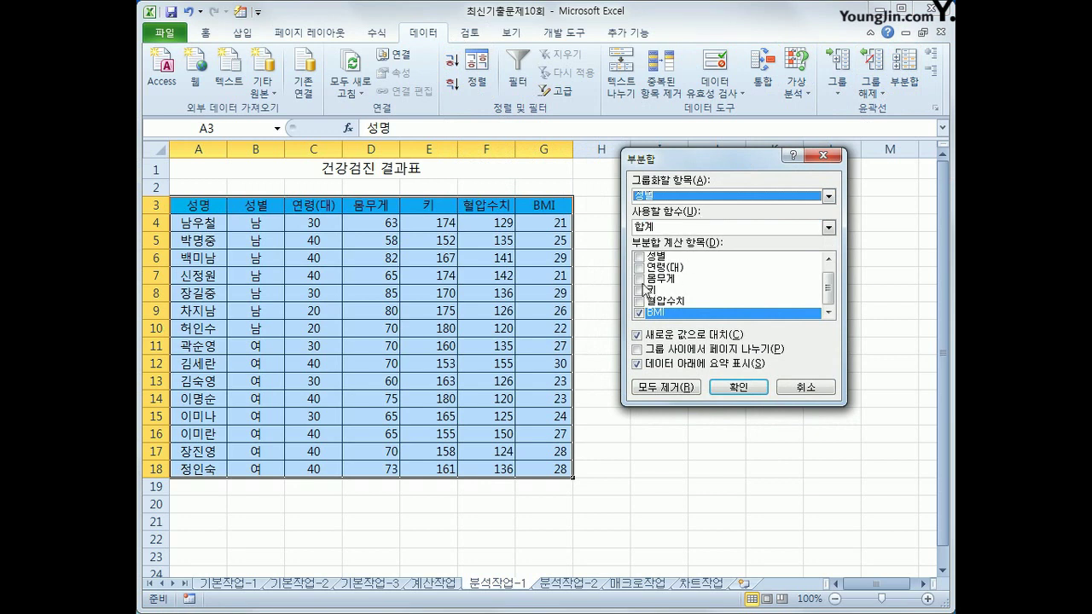
left_click(640, 279)
left_click(641, 289)
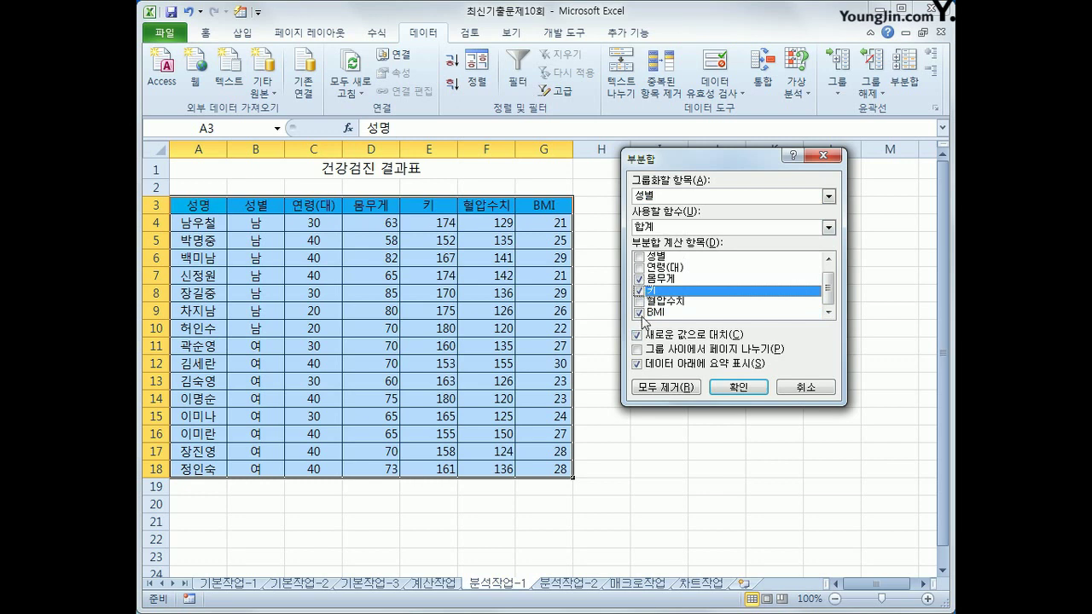
left_click(643, 314)
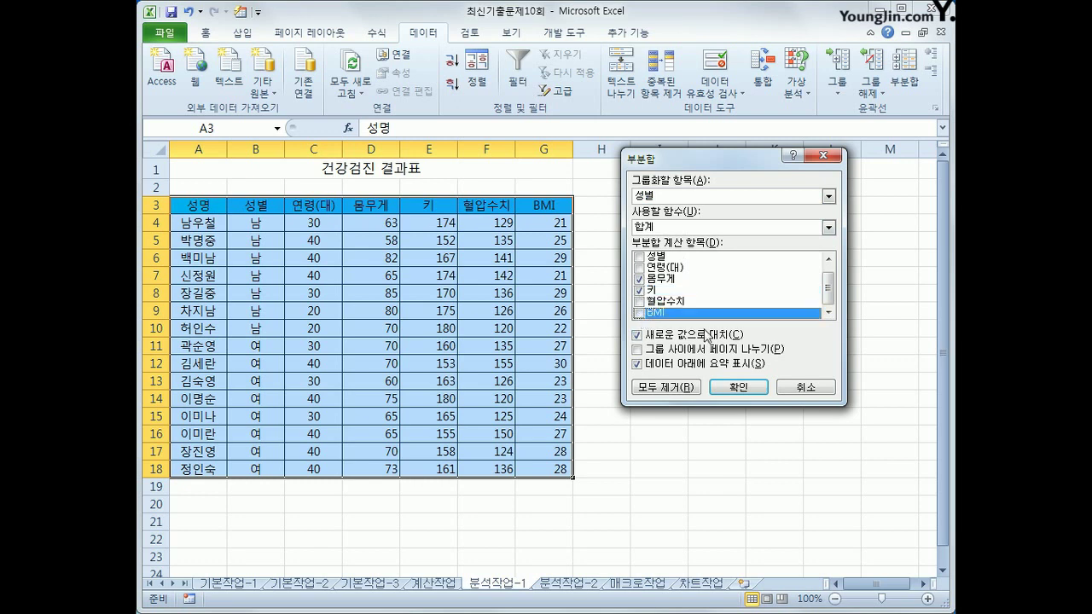
left_click(692, 226)
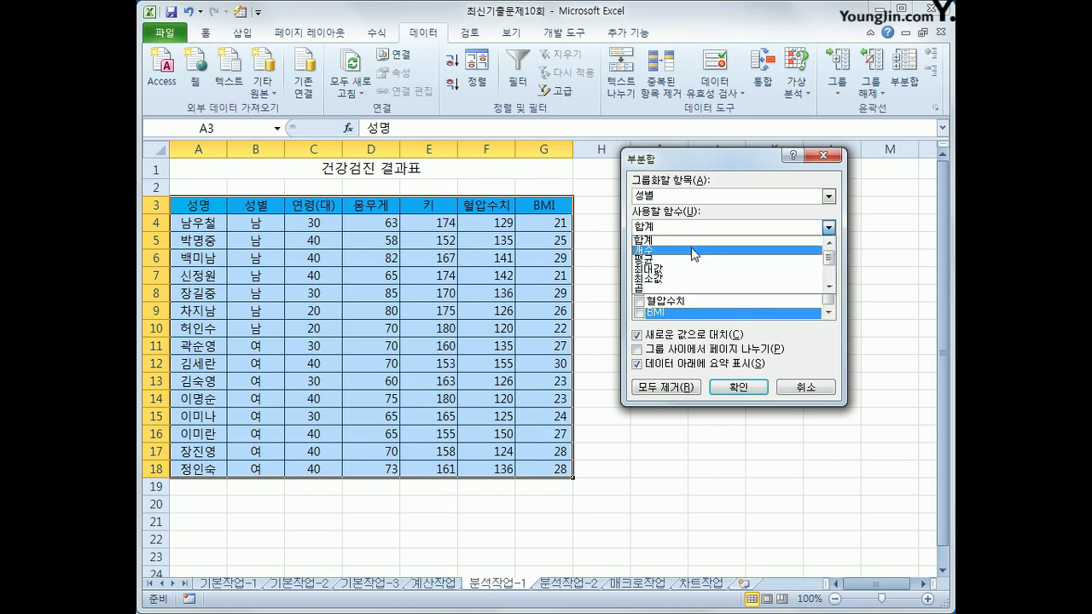
left_click(693, 265)
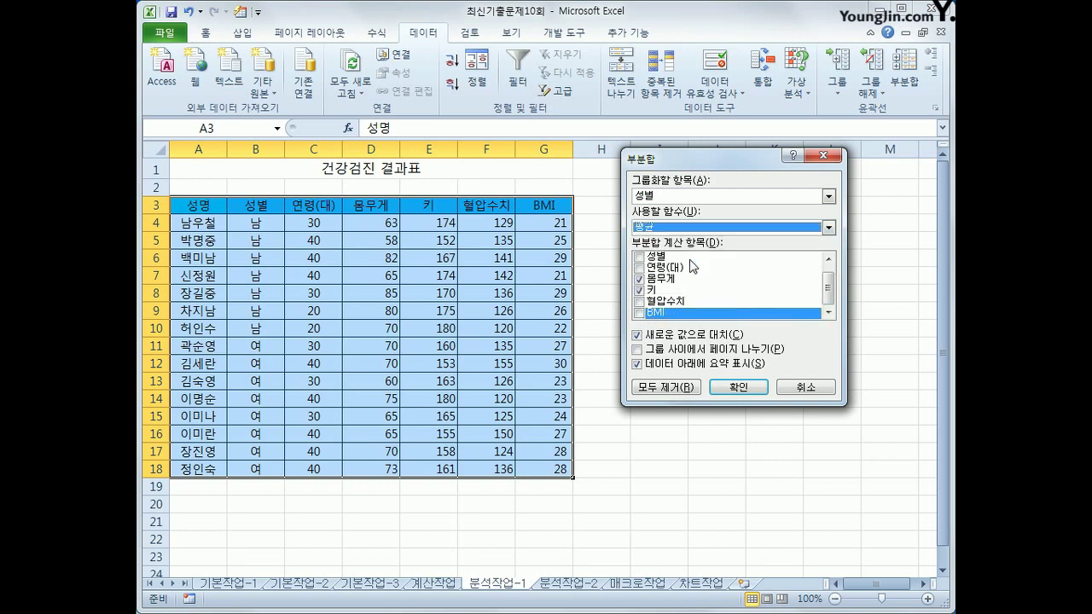
left_click(737, 387)
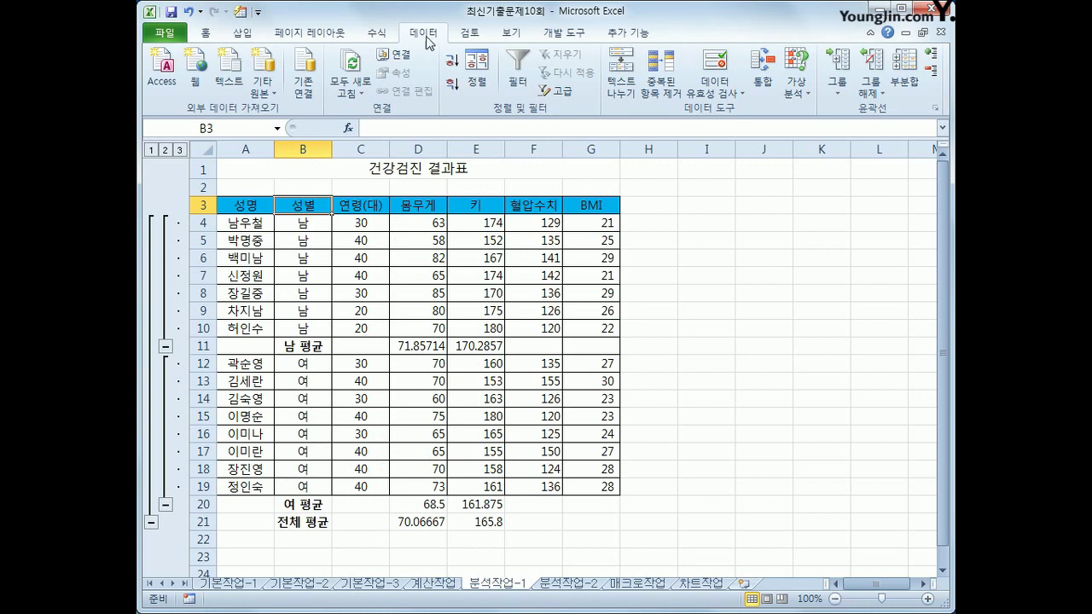
Add a second subtotal by 성별 showing the 최대값 of BMI only, without replacing the existing average subtotals
left_click(924, 81)
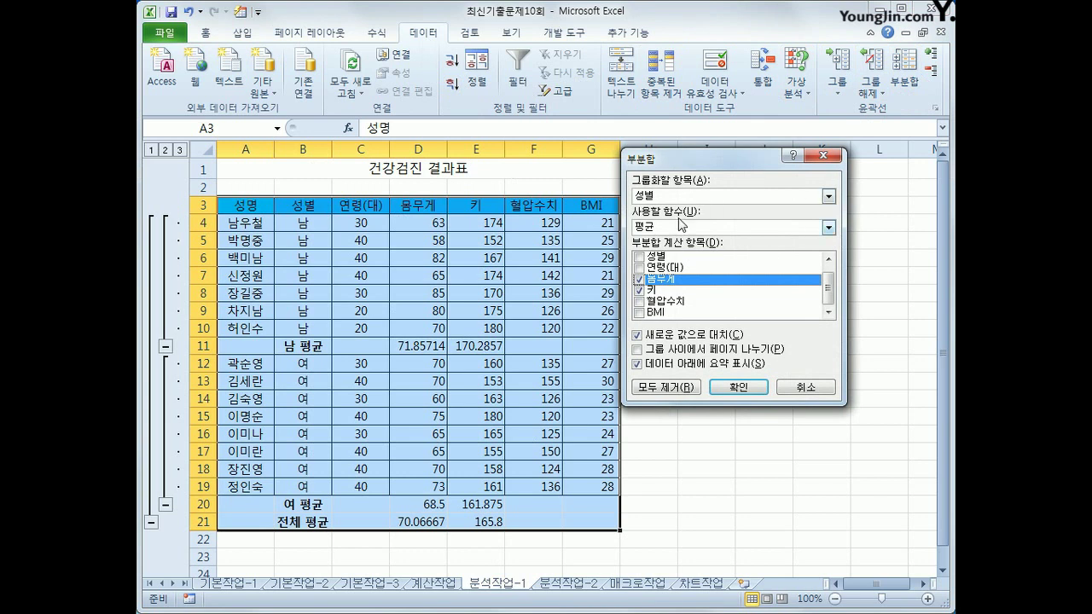
left_click(760, 227)
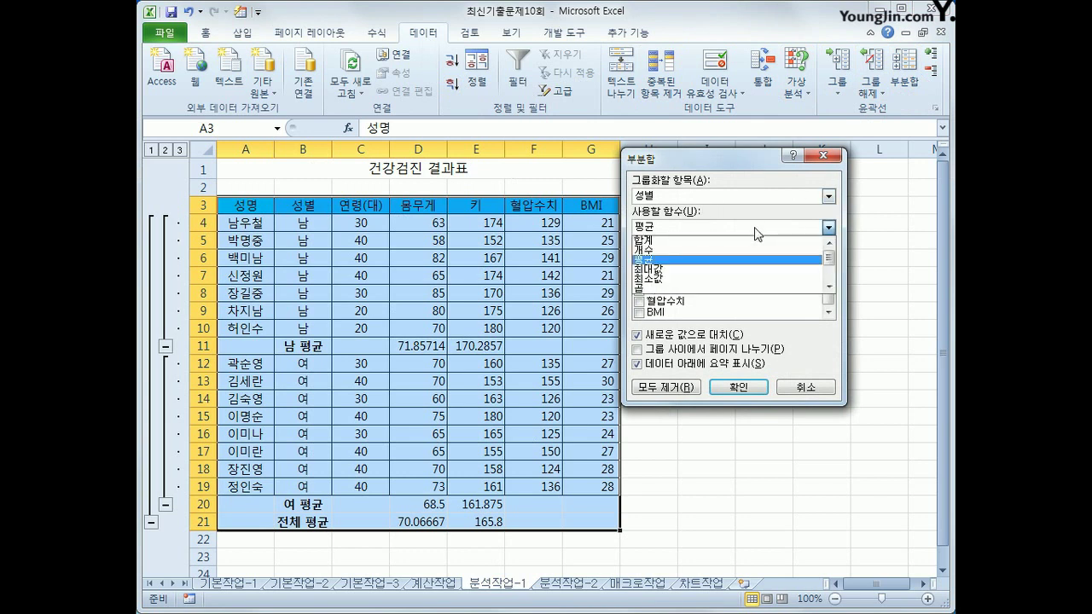
left_click(744, 280)
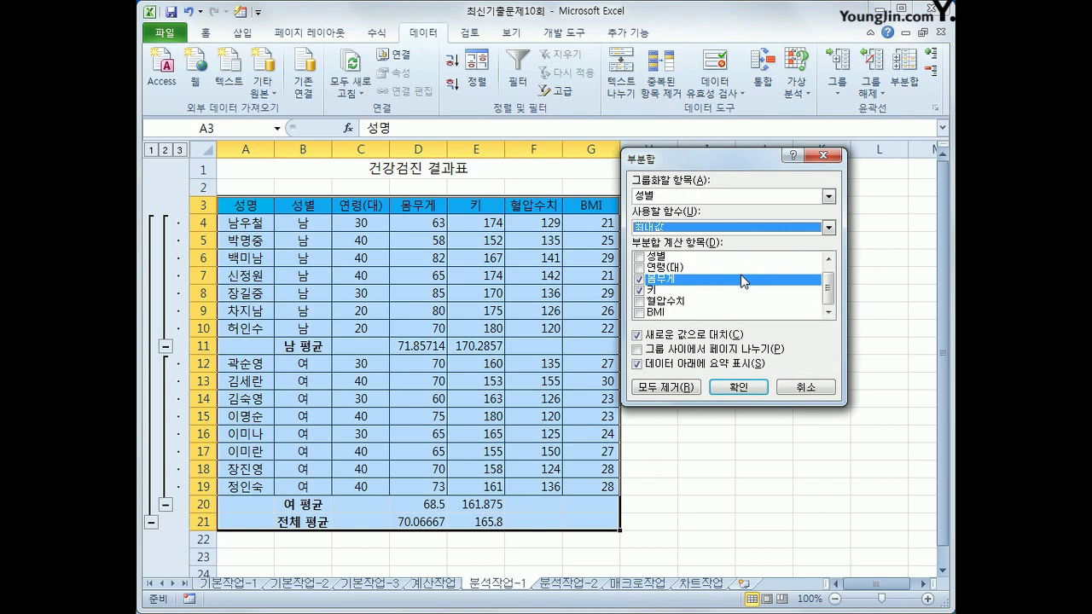
left_click(639, 279)
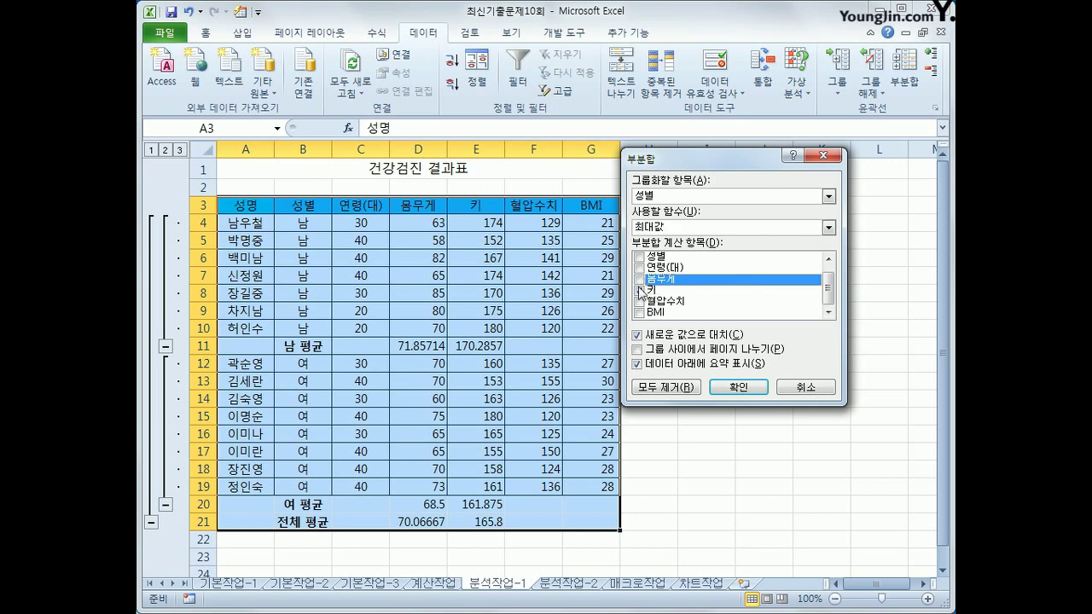
left_click(640, 314)
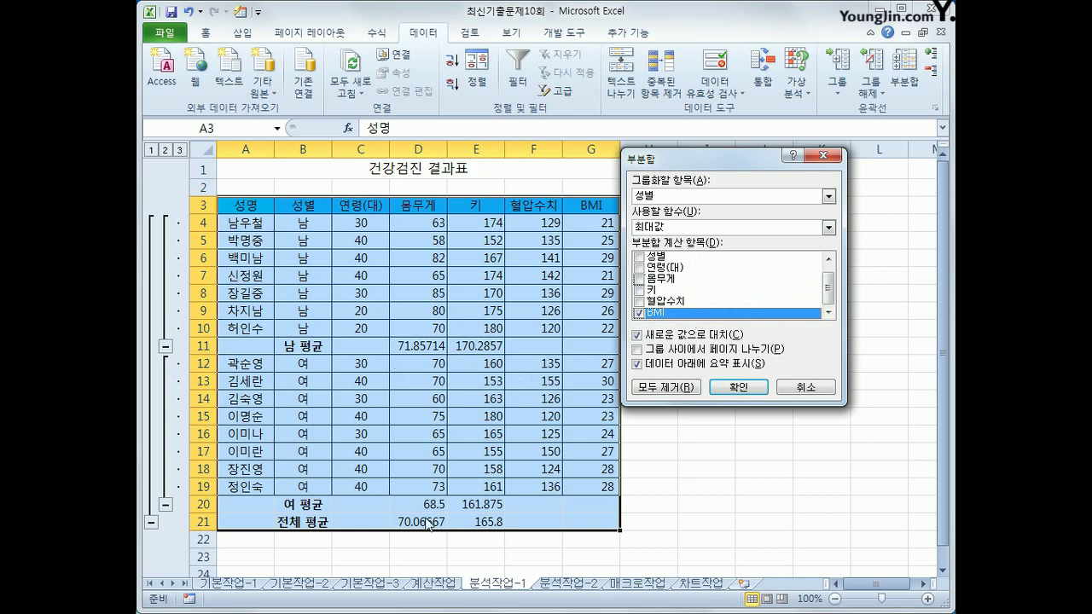
left_click(711, 338)
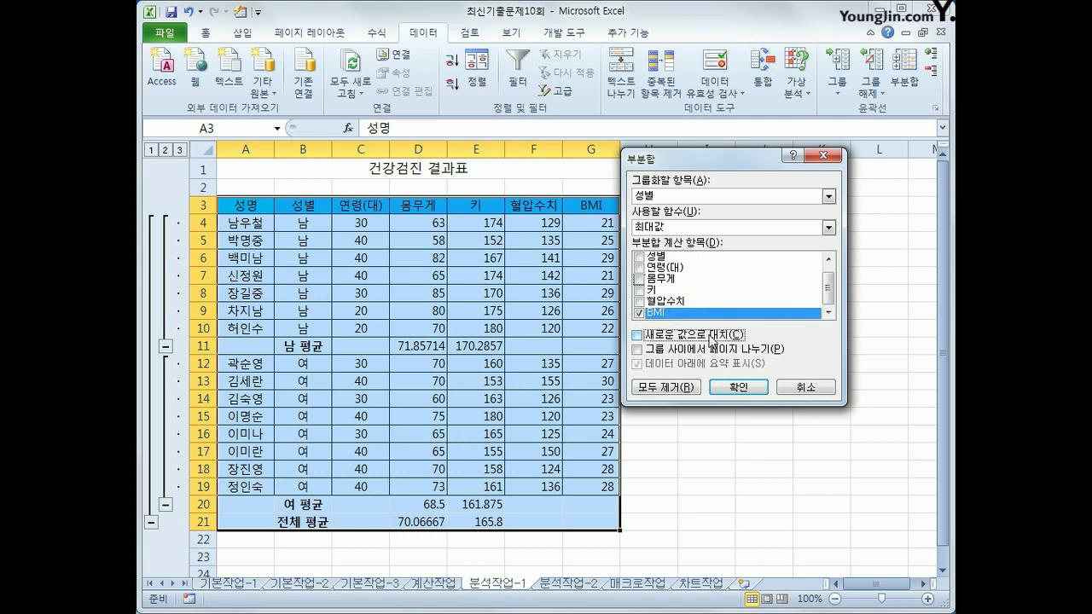
left_click(743, 388)
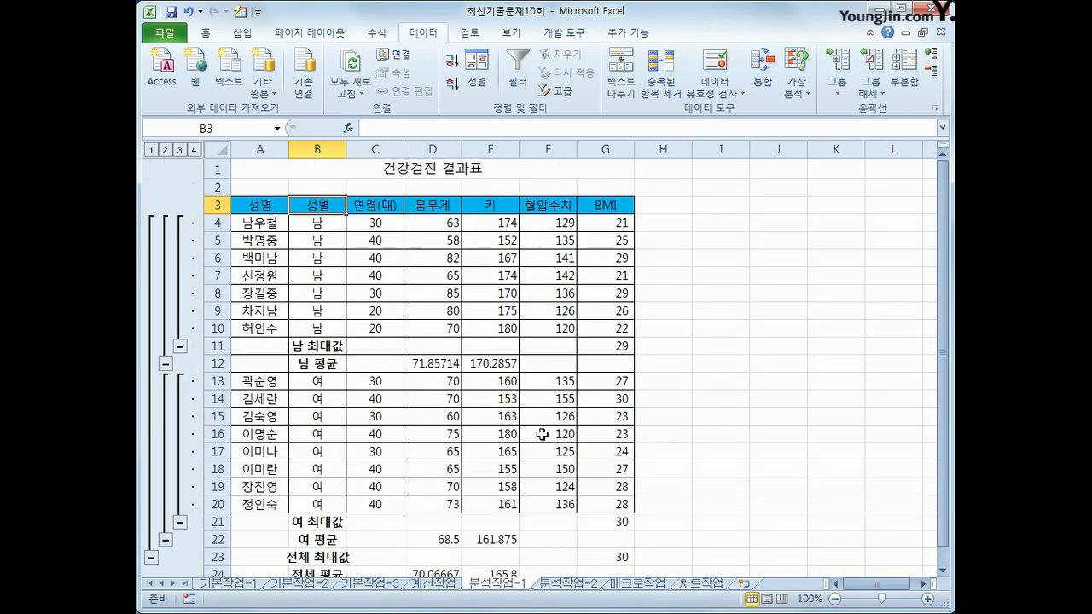
On the 분석작업-2 sheet, define the name 이익금합계 for cell G10
left_click(569, 585)
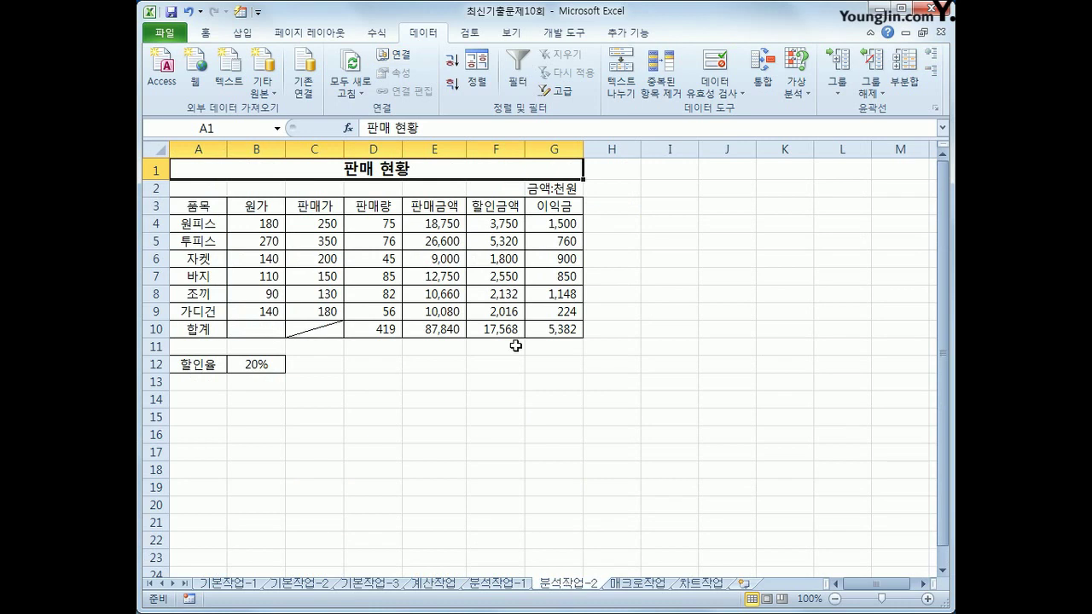
left_click(554, 326)
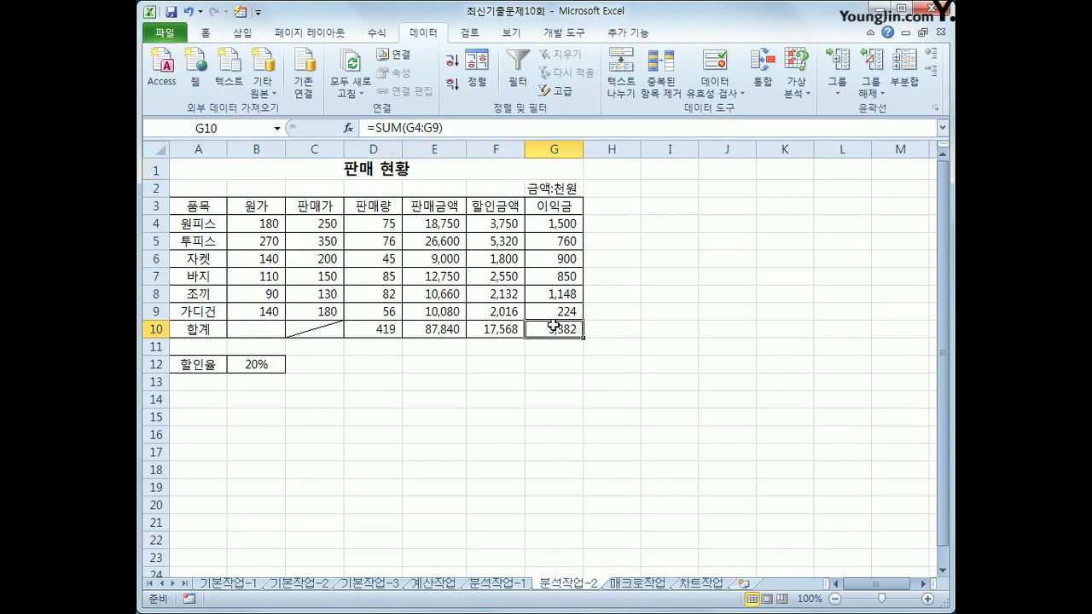
left_click(221, 124)
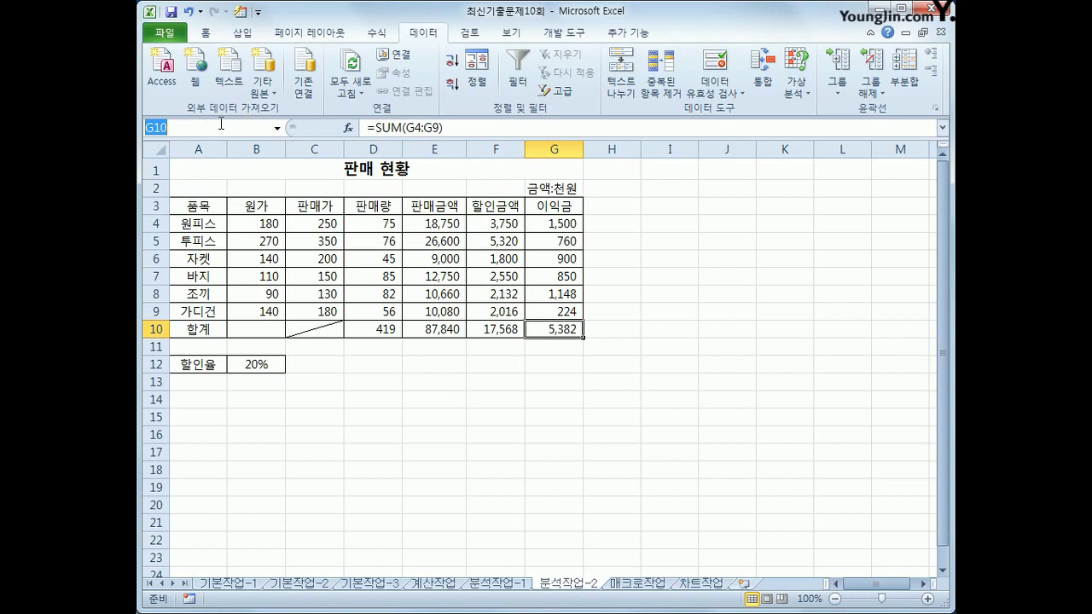
type("dn")
key("BackSpace")
key("BackSpace")
type("이익금합ㄱ")
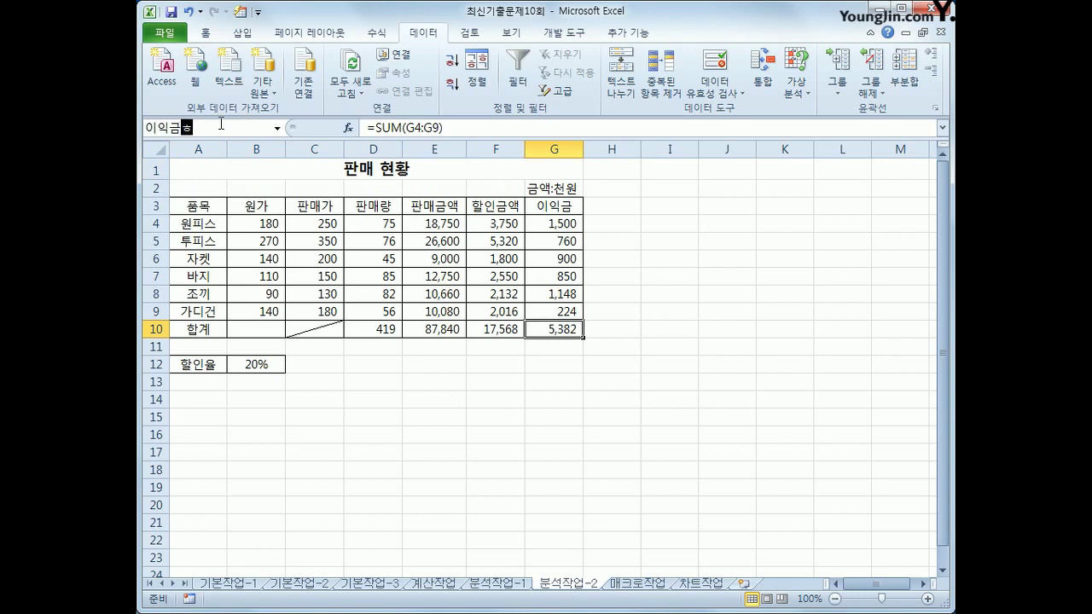
type("ㅖ")
key("Return")
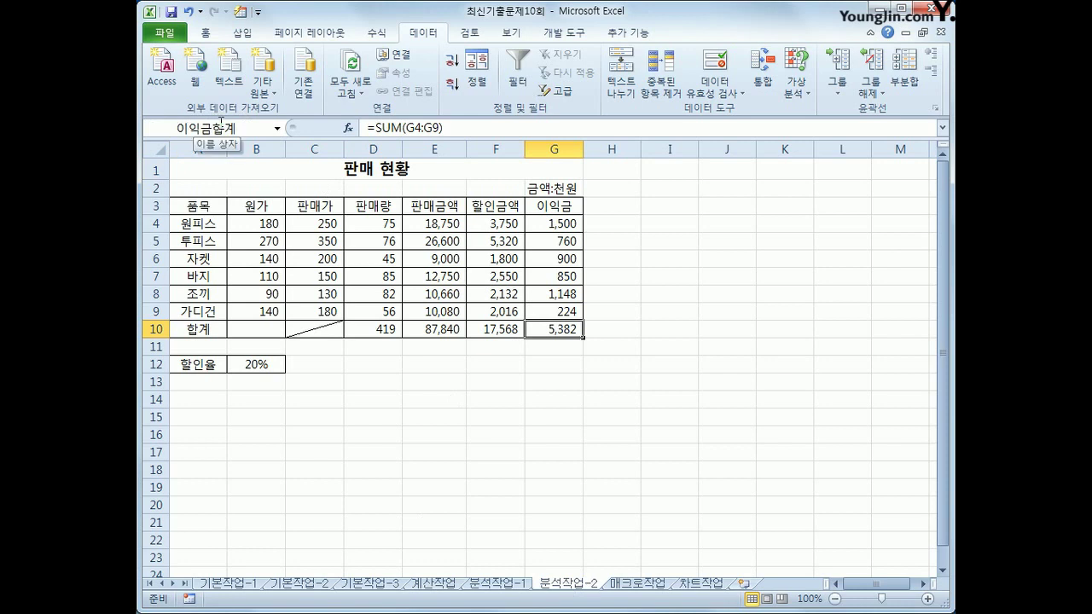
Define the name 할인율 for the discount rate cell B12
left_click(258, 362)
left_click(256, 133)
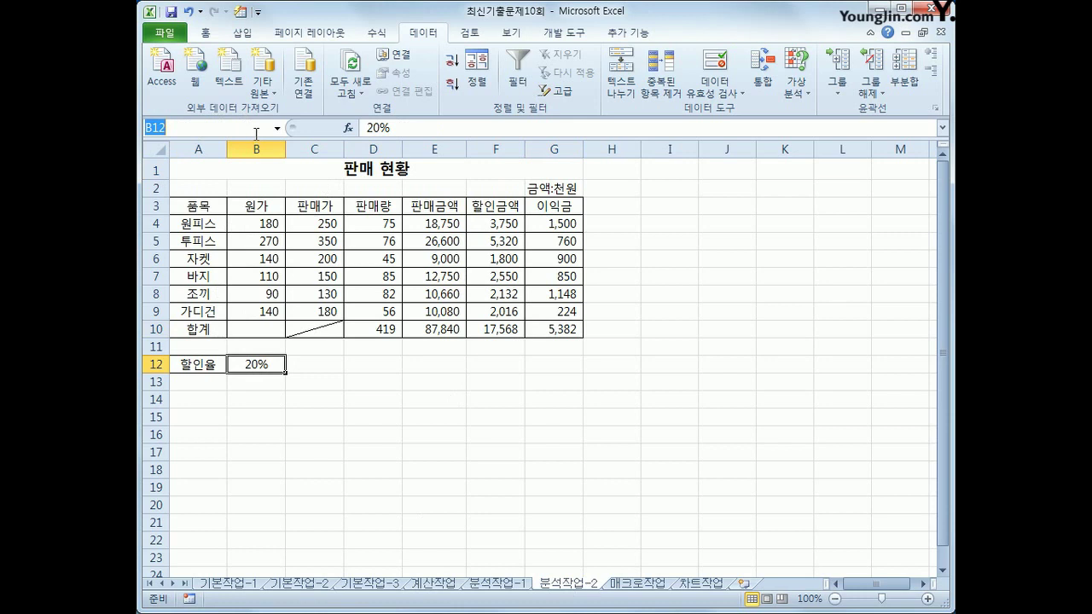
type("할인율")
key("Return")
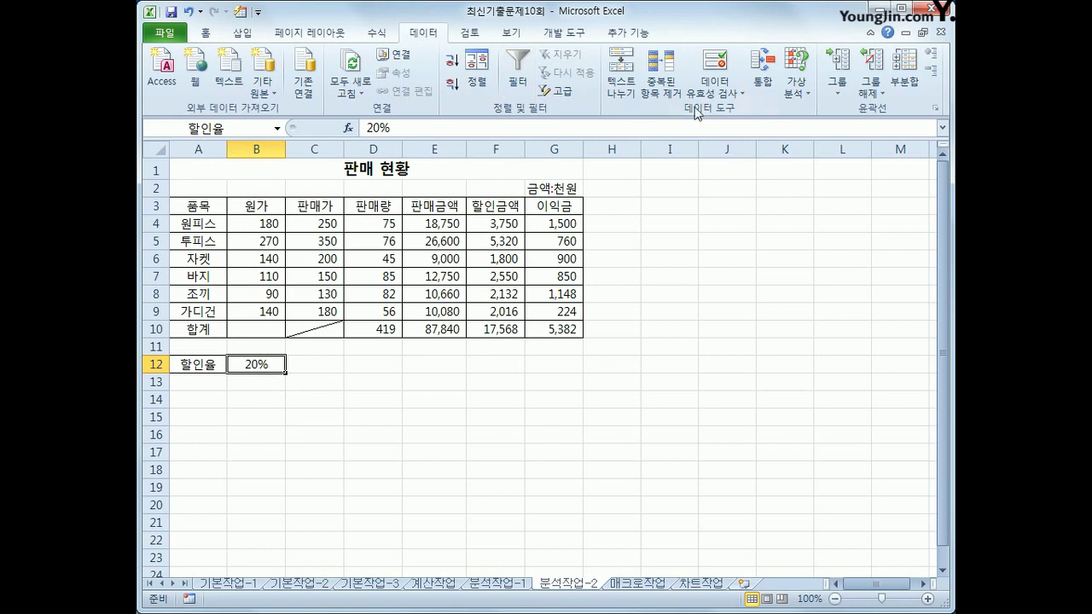
Add a scenario named 할인율인상 with changing cell B12 and a 할인율 value of 25%
left_click(794, 96)
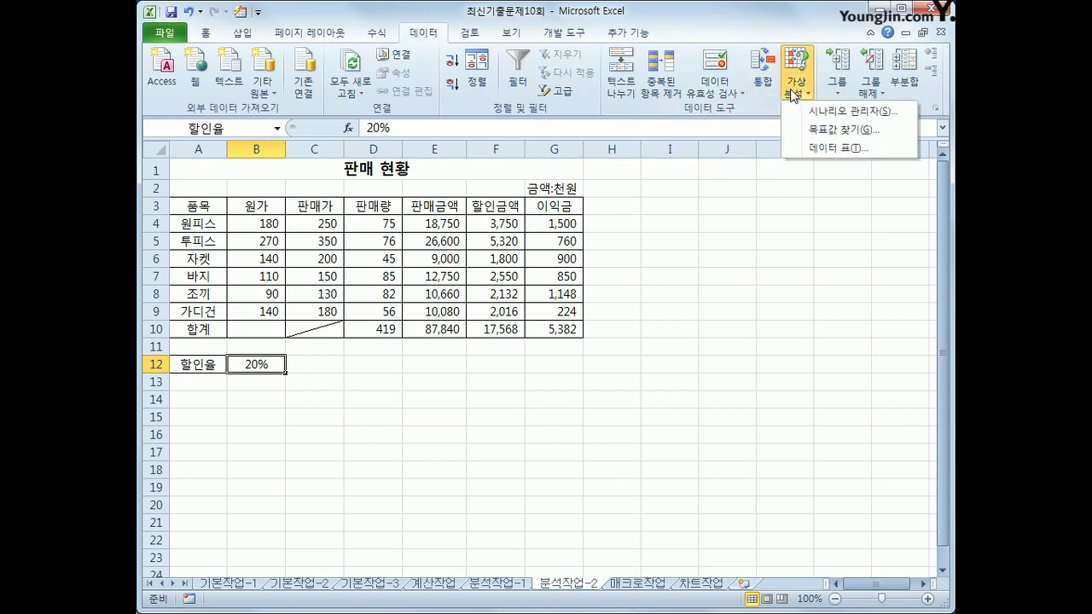
left_click(845, 111)
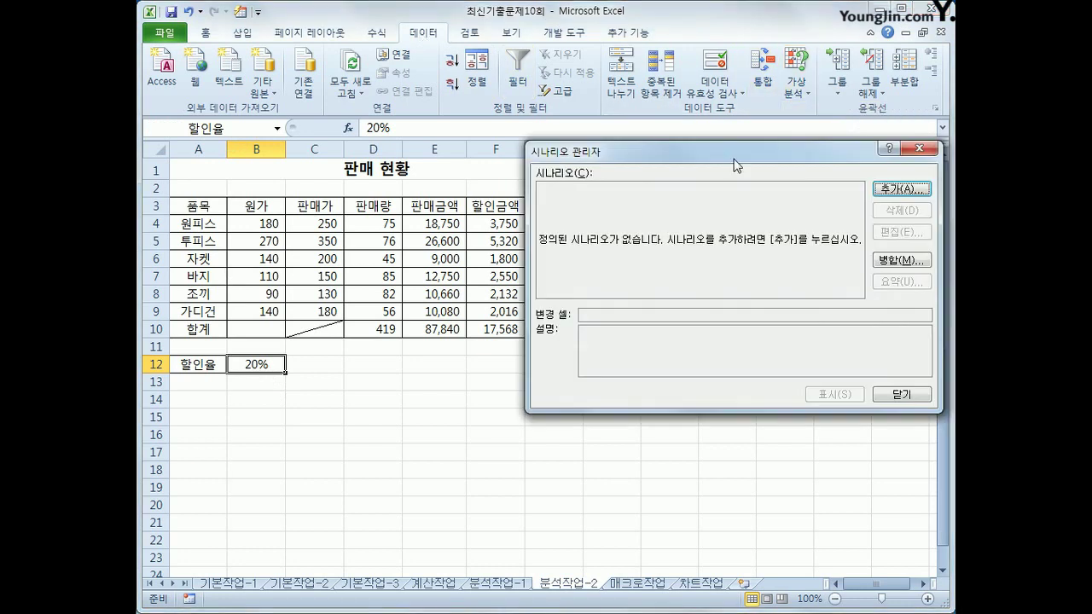
left_click_drag(721, 156, 563, 178)
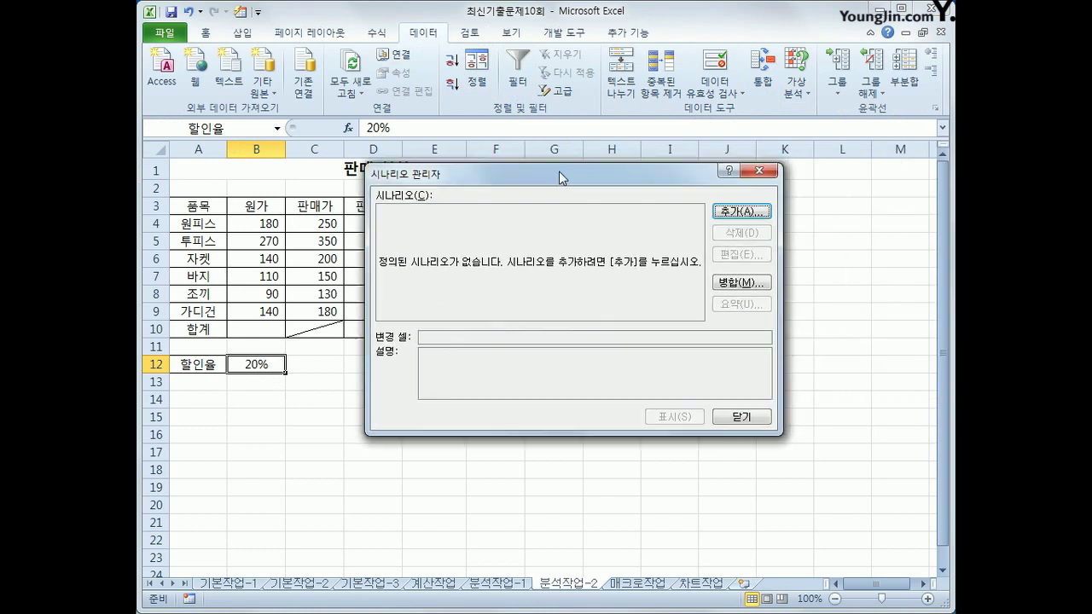
left_click(739, 212)
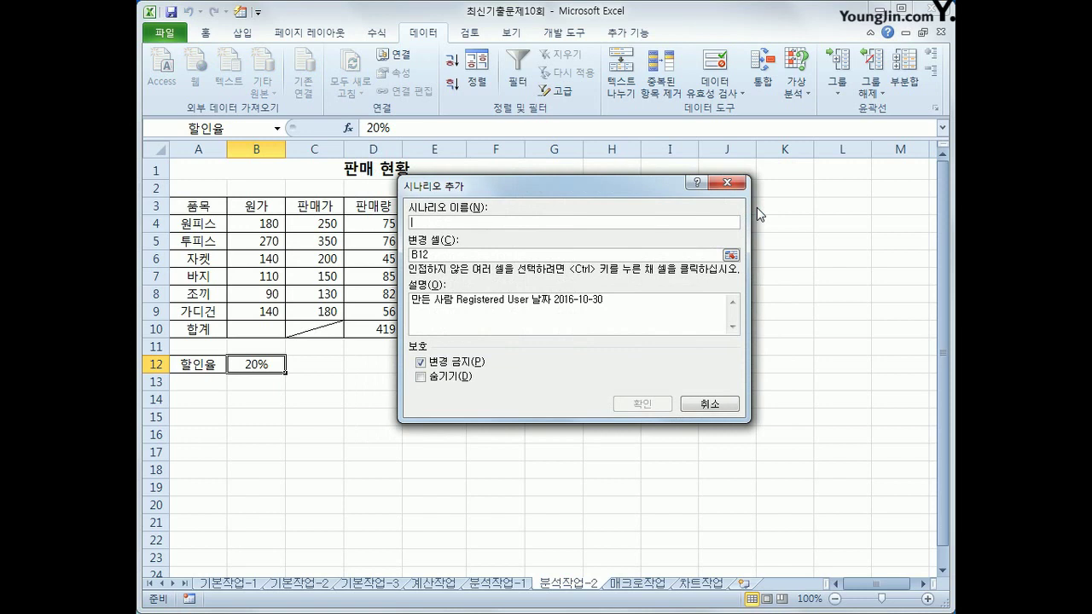
type("할인율")
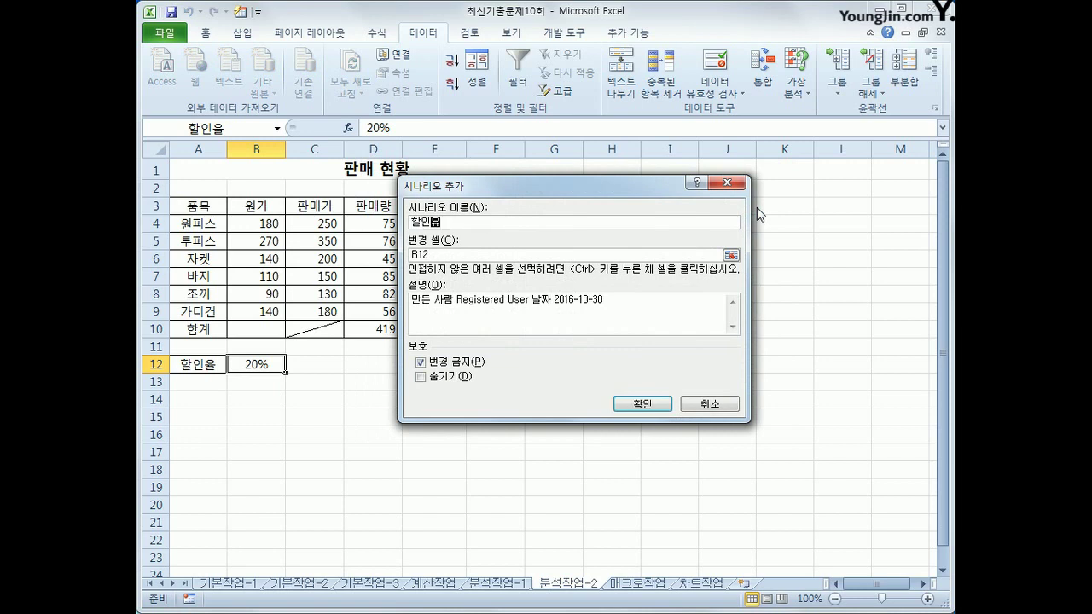
type("인상")
key("Tab")
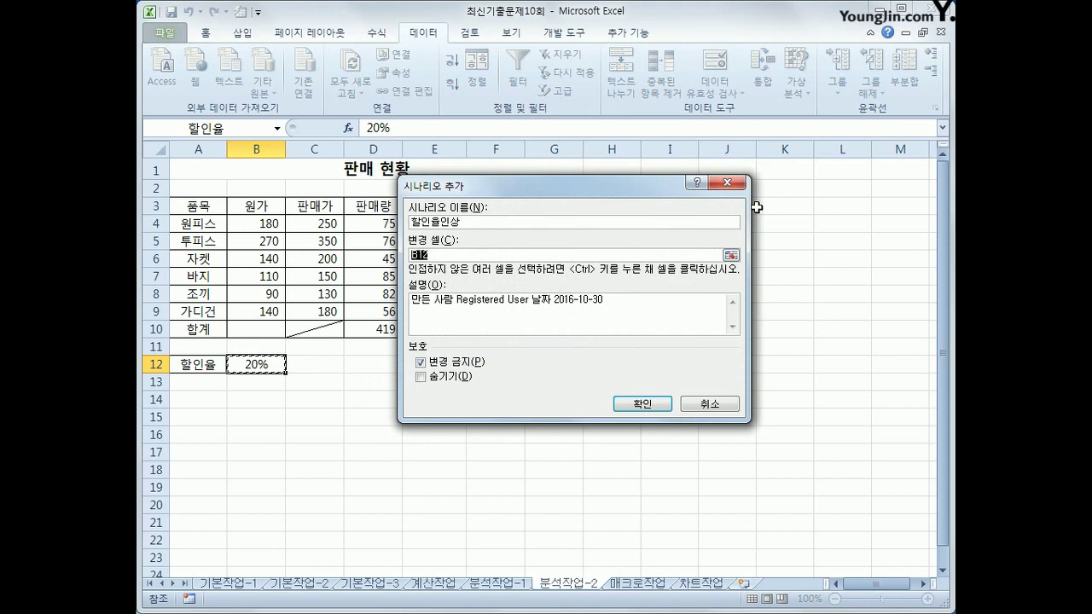
left_click(645, 409)
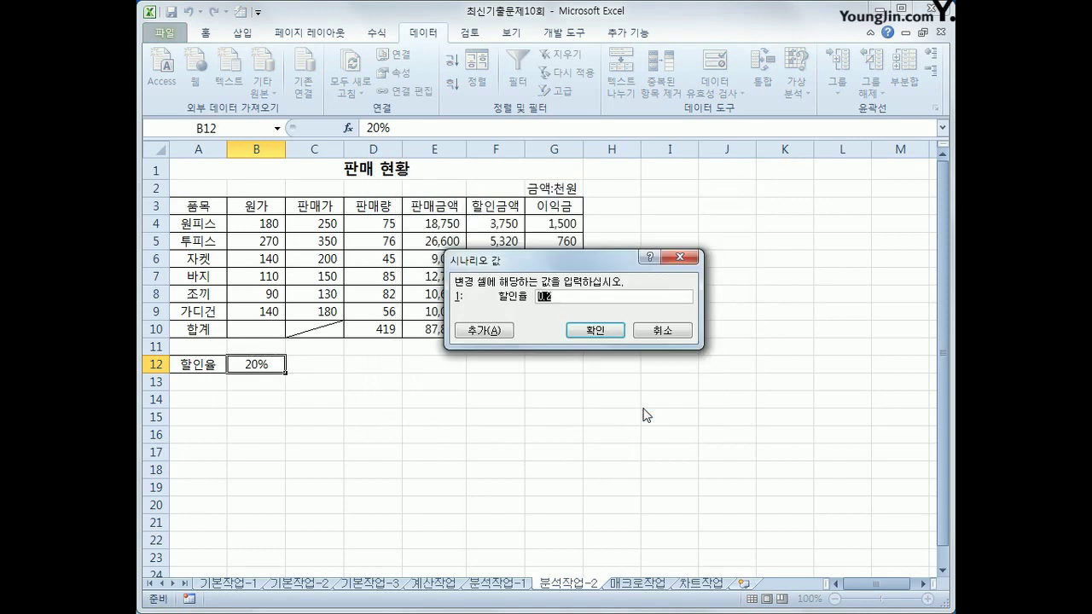
type("25%")
left_click(498, 333)
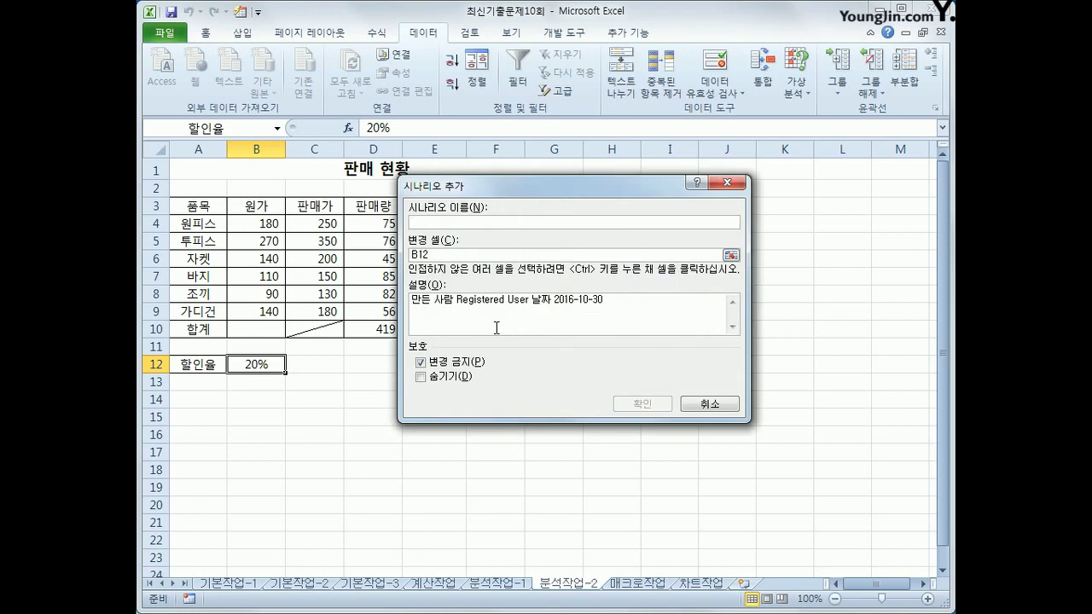
Add a second scenario named 할인율인하 with changing cell B12 and a 할인율 value of 15%
type("할인율인하")
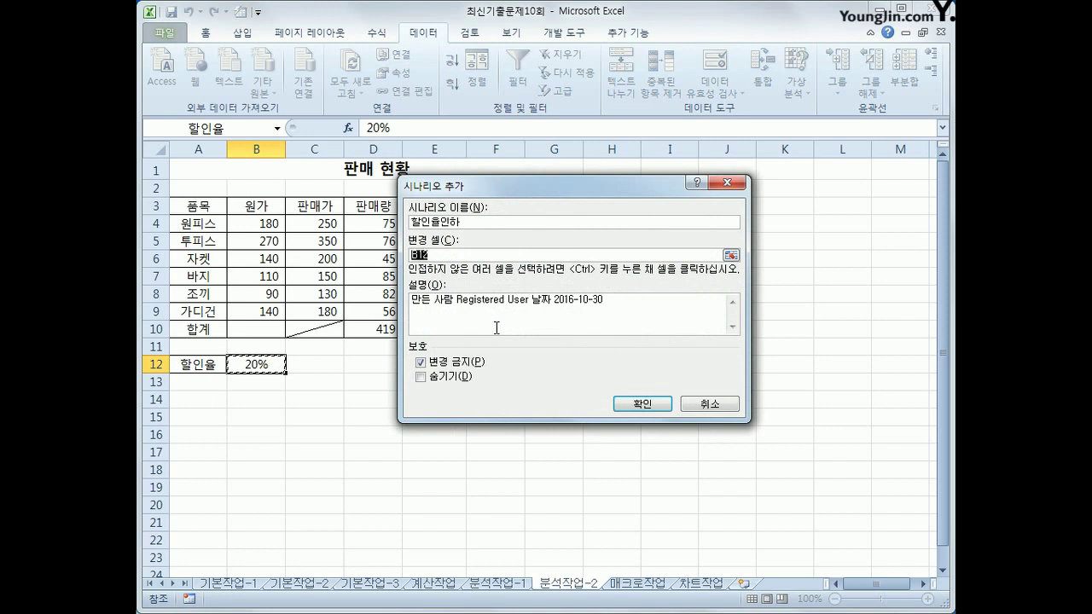
left_click(644, 403)
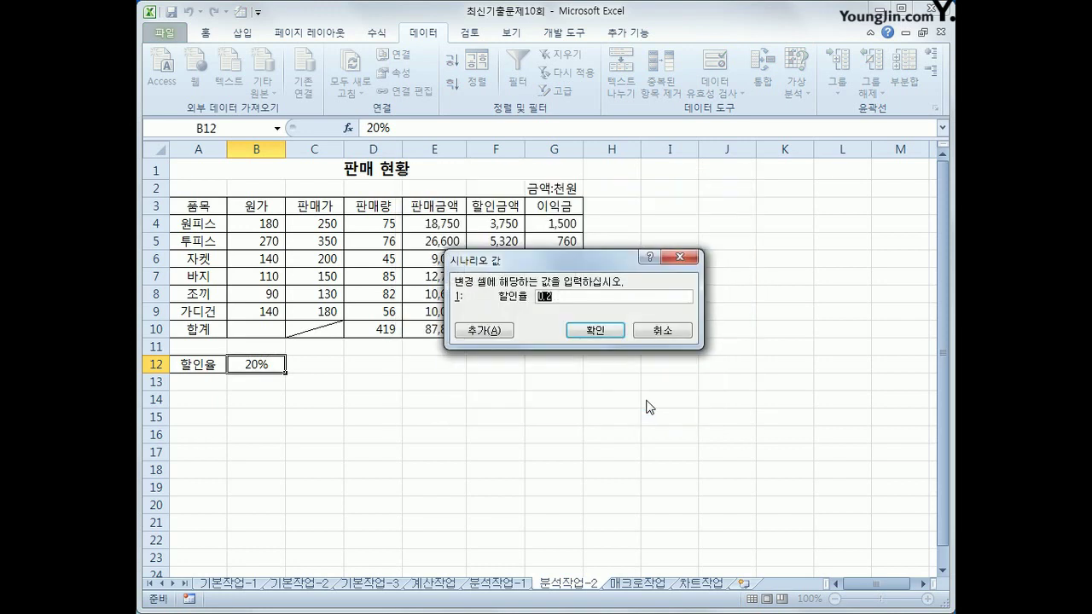
type("15%")
left_click(591, 331)
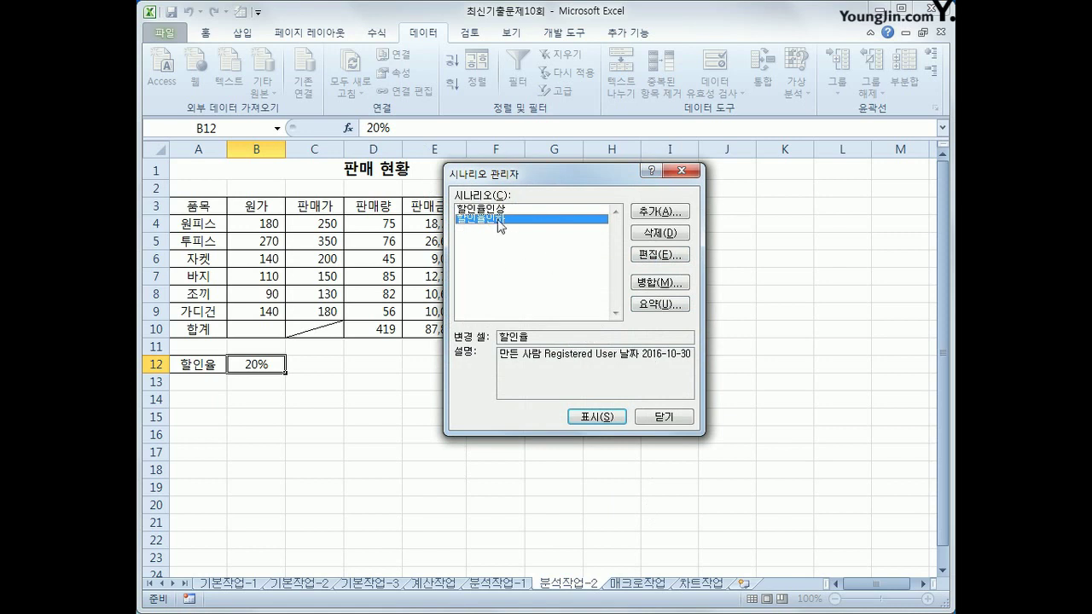
Create a scenario summary report (시나리오 요약) with G10 as the result cell and compare it with the 분석작업-2 sheet
left_click(642, 305)
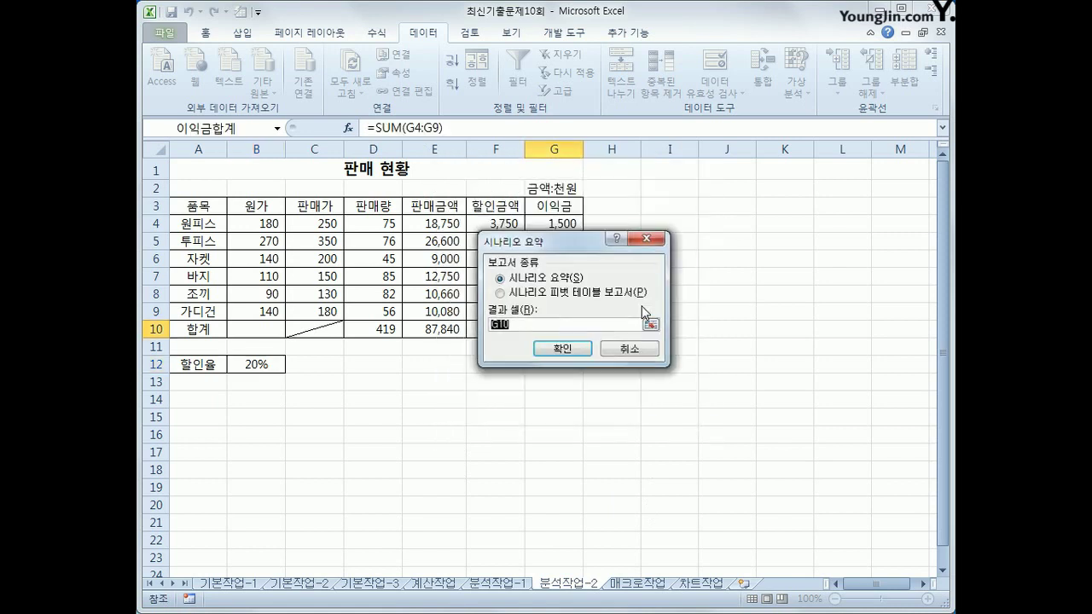
left_click_drag(563, 243, 726, 243)
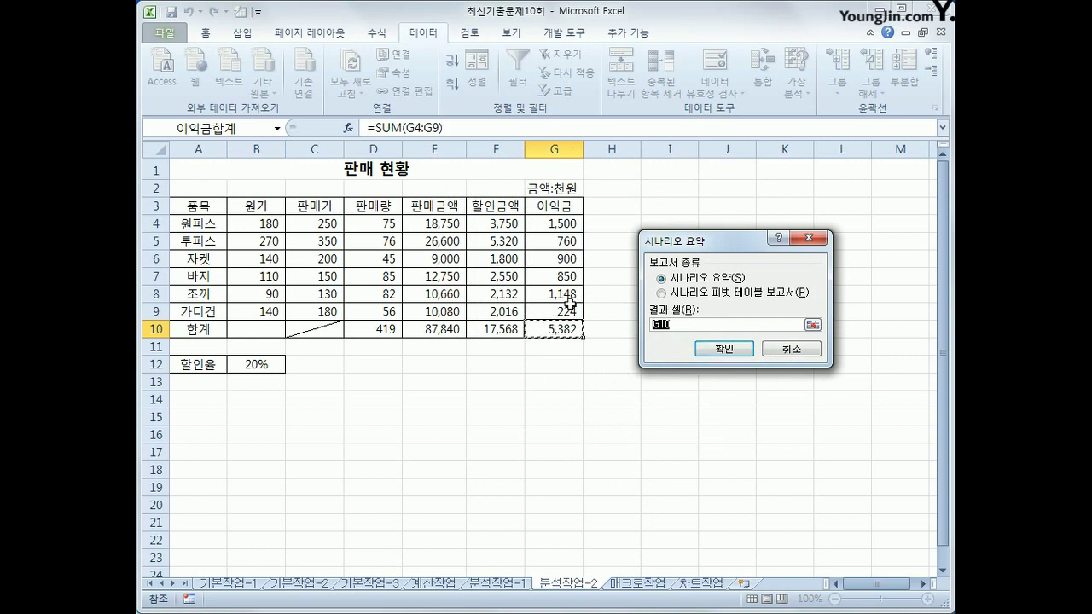
left_click(712, 349)
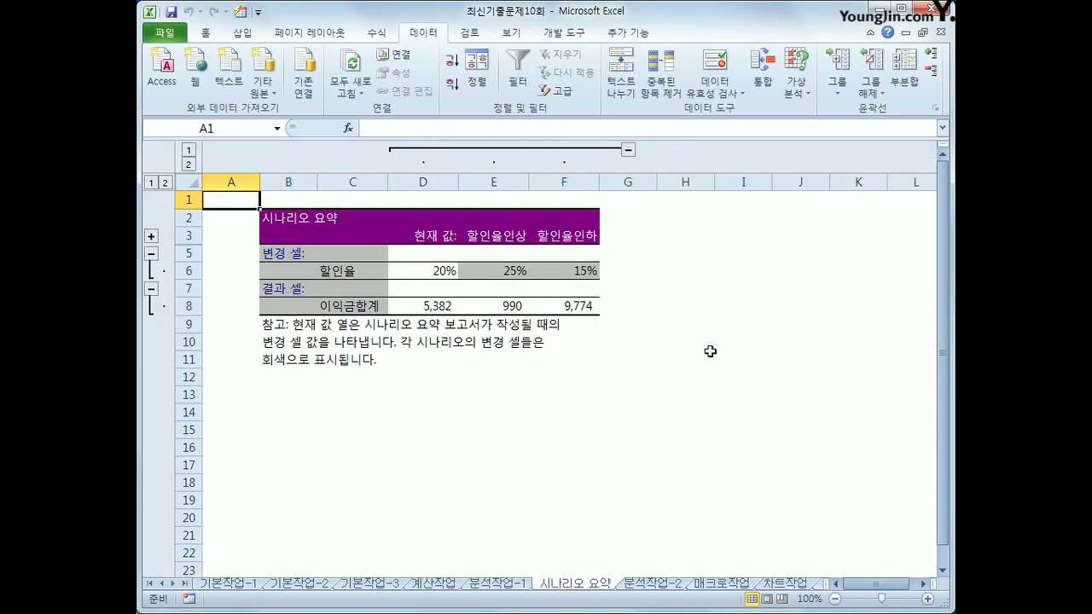
left_click(648, 584)
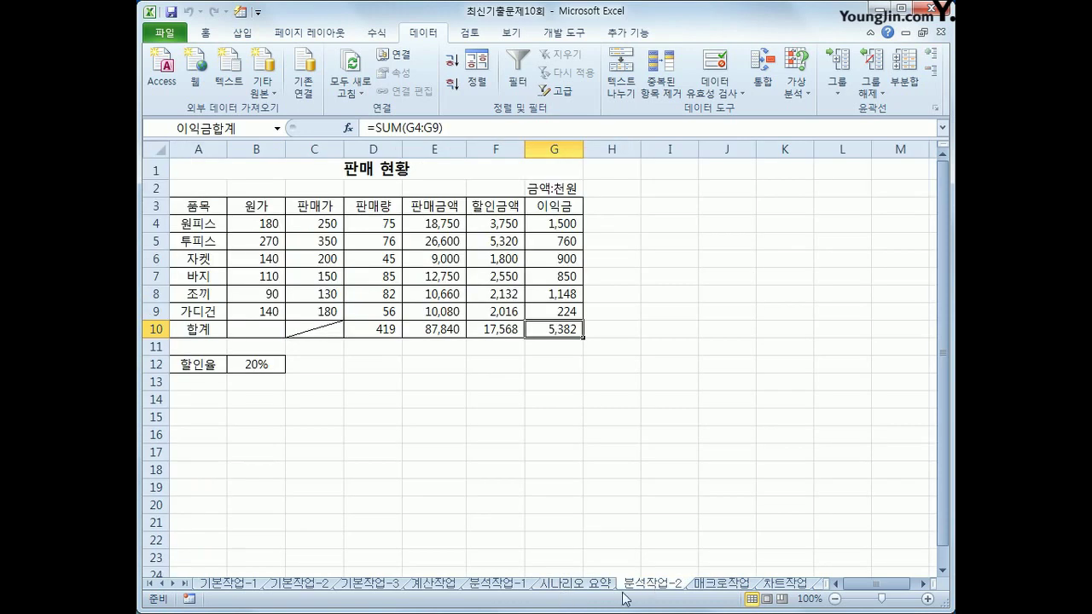
left_click(586, 589)
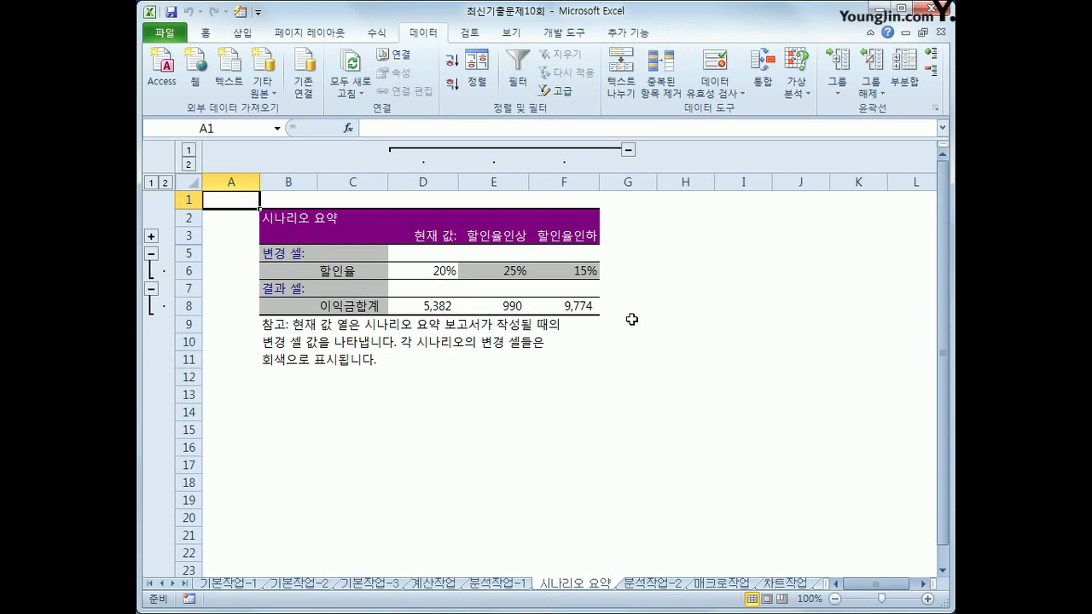
On the 매크로작업 sheet, start recording a macro named 평균 stored in the current workbook
left_click(719, 583)
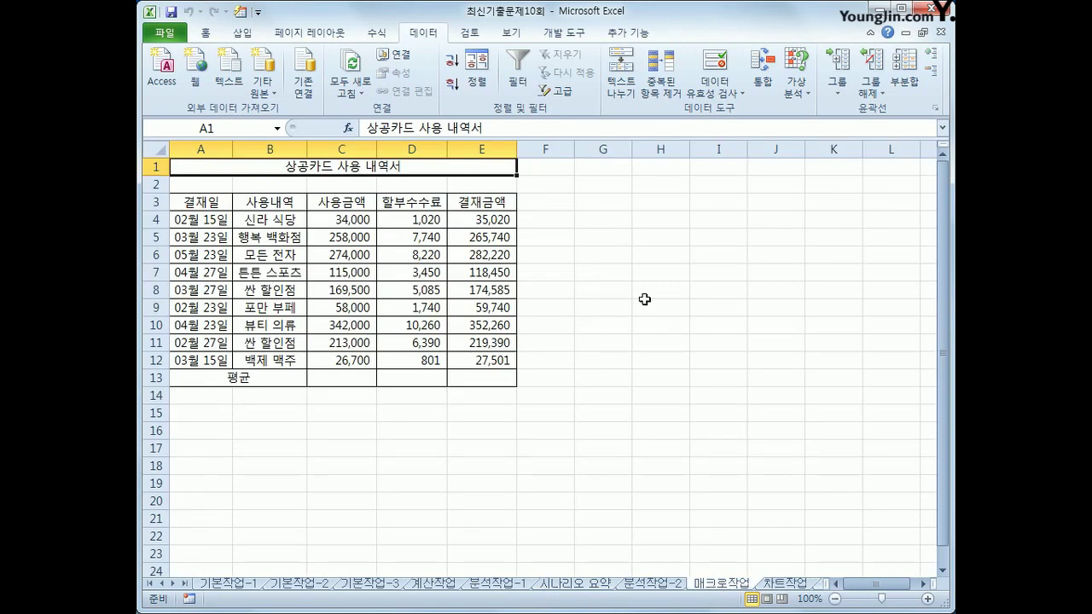
left_click(665, 272)
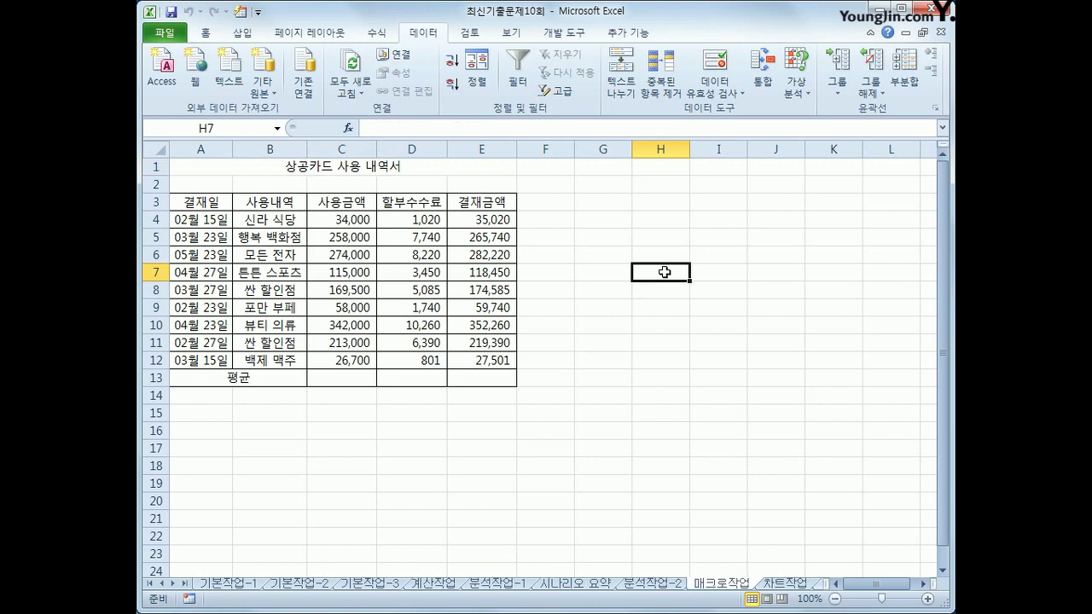
left_click(566, 33)
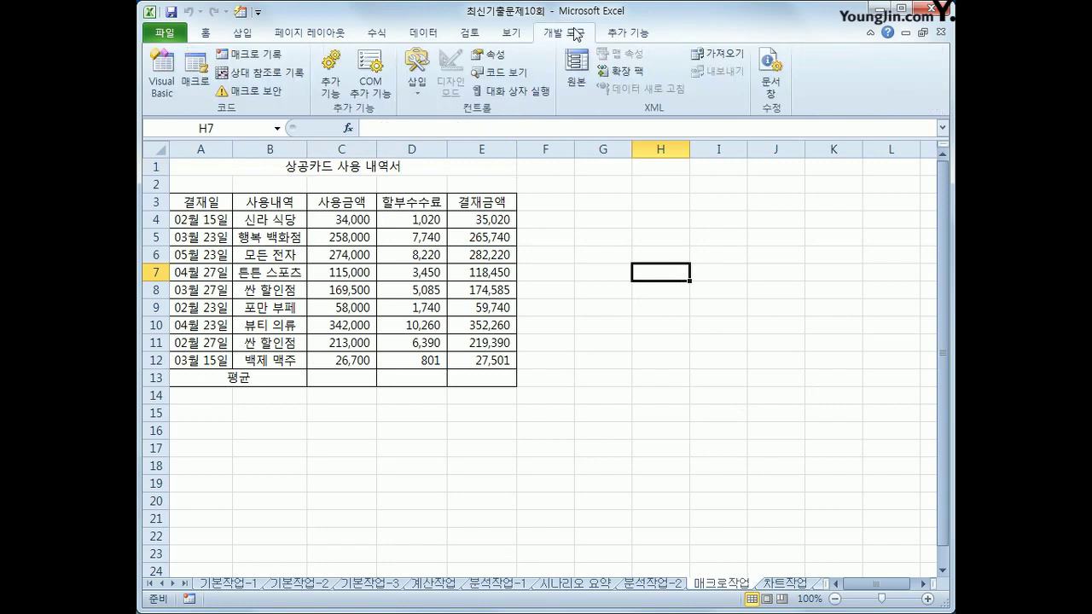
left_click(247, 54)
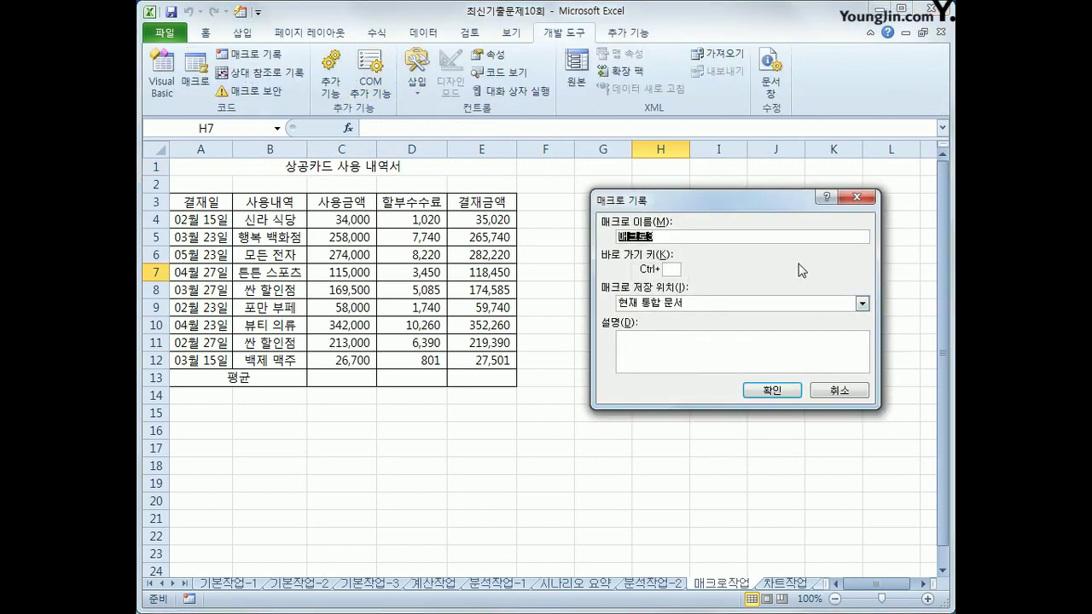
type("평균")
key("Return")
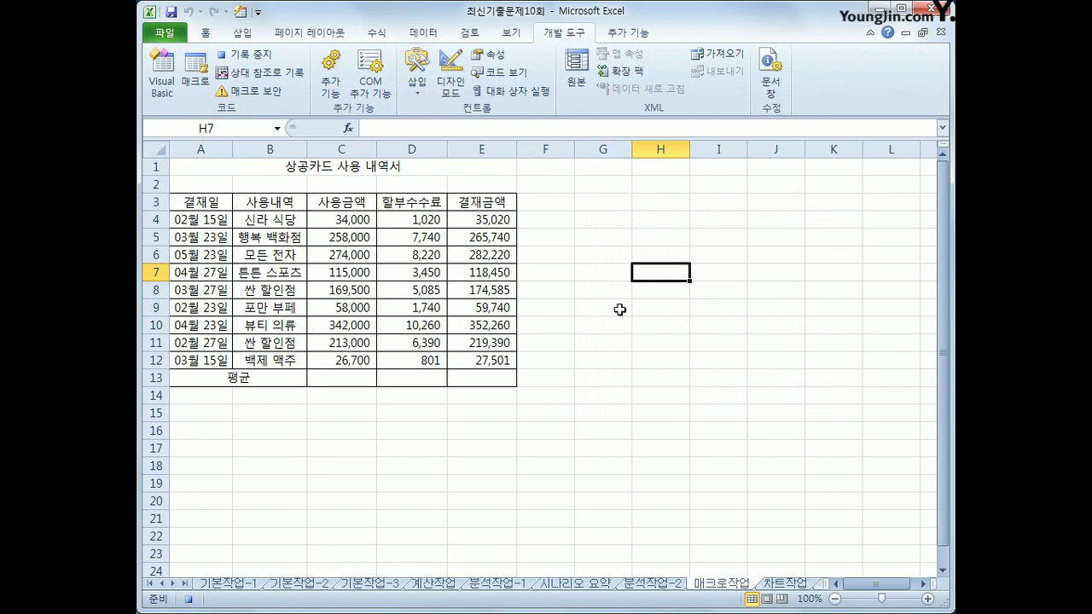
Fill C13:E13 with the averages of the 사용금액, 할부수수료 and 결재금액 columns and check the resulting formulas
left_click_drag(349, 220, 472, 379)
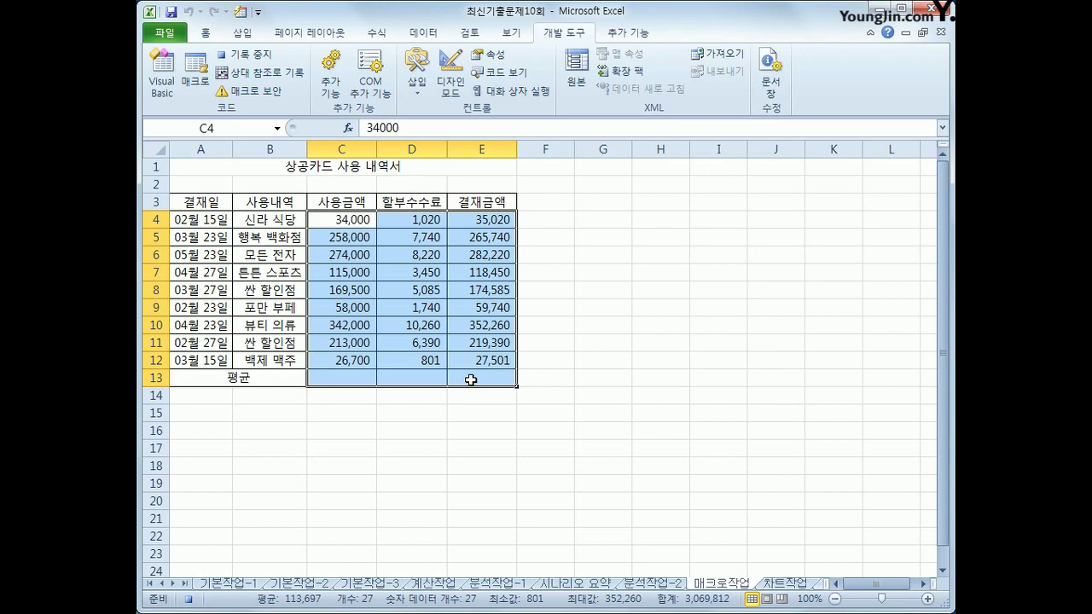
left_click(374, 32)
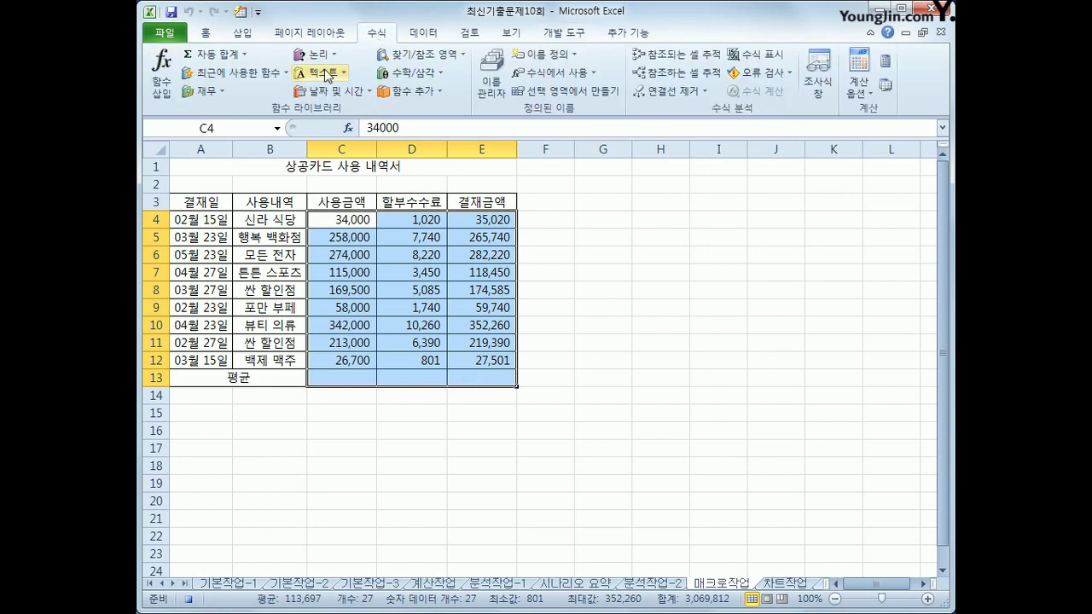
left_click(242, 55)
left_click(244, 90)
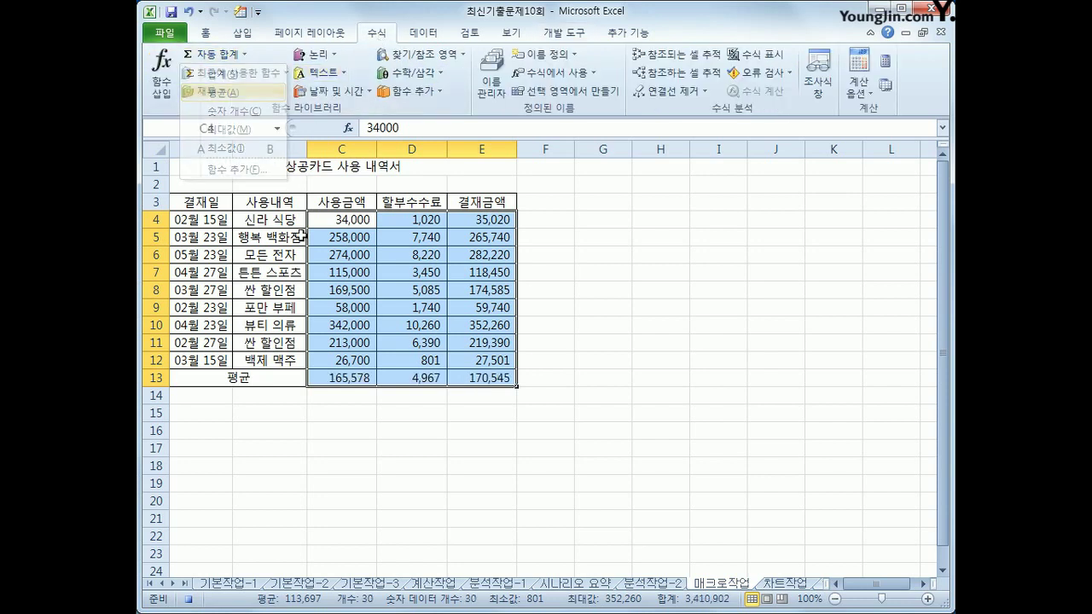
left_click(338, 375)
left_click(418, 378)
left_click(494, 379)
left_click(346, 373)
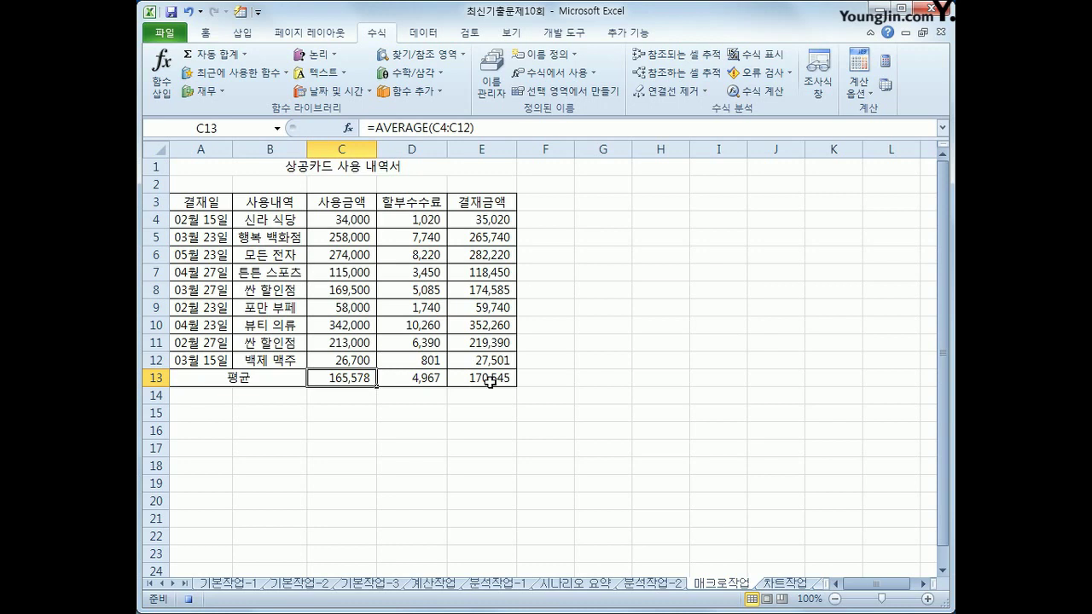
Stop recording the 평균 macro and select an empty cell outside the table
left_click(565, 32)
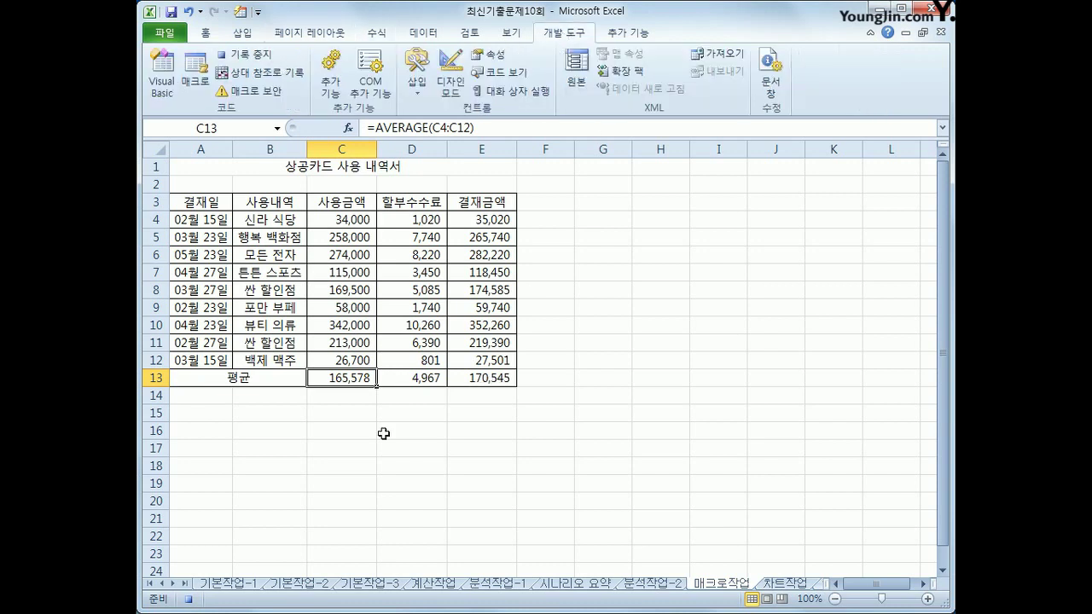
left_click(243, 54)
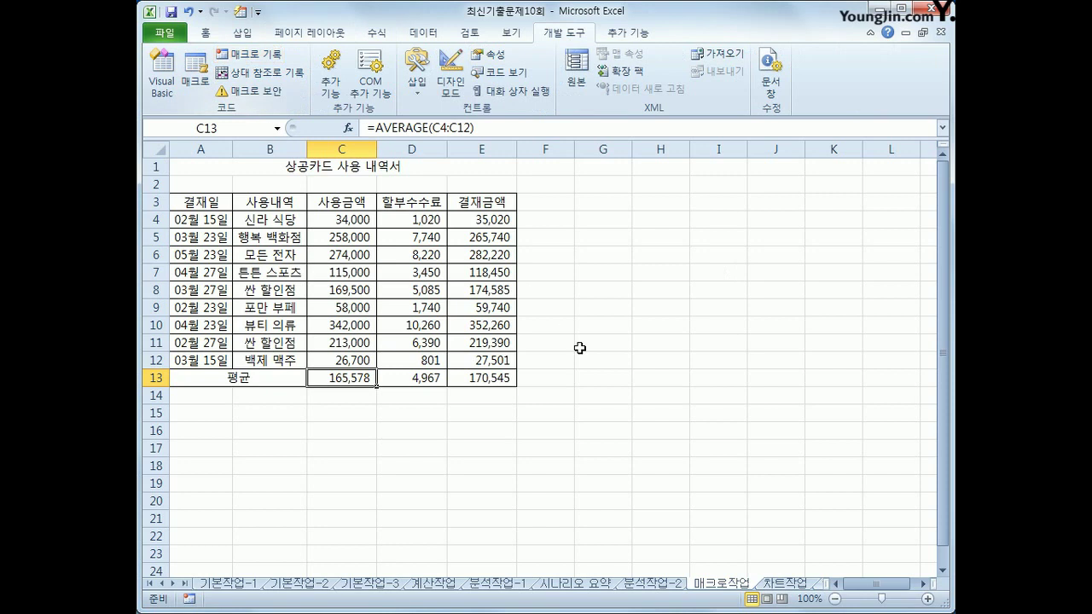
left_click(623, 377)
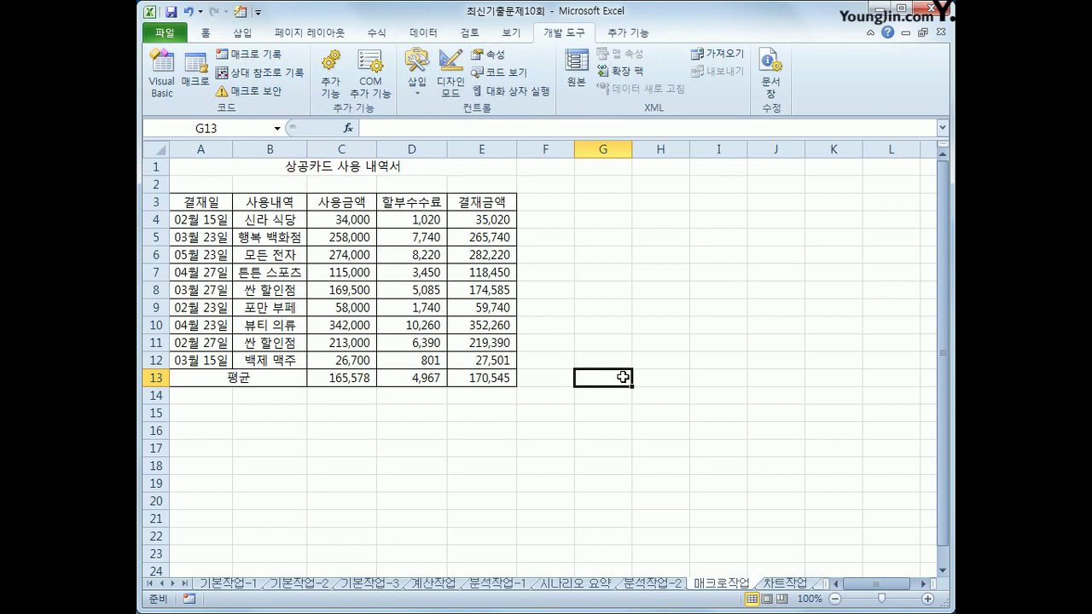
Insert a bevel (빗면) shape covering G3:H4 and label it 평균
left_click(245, 34)
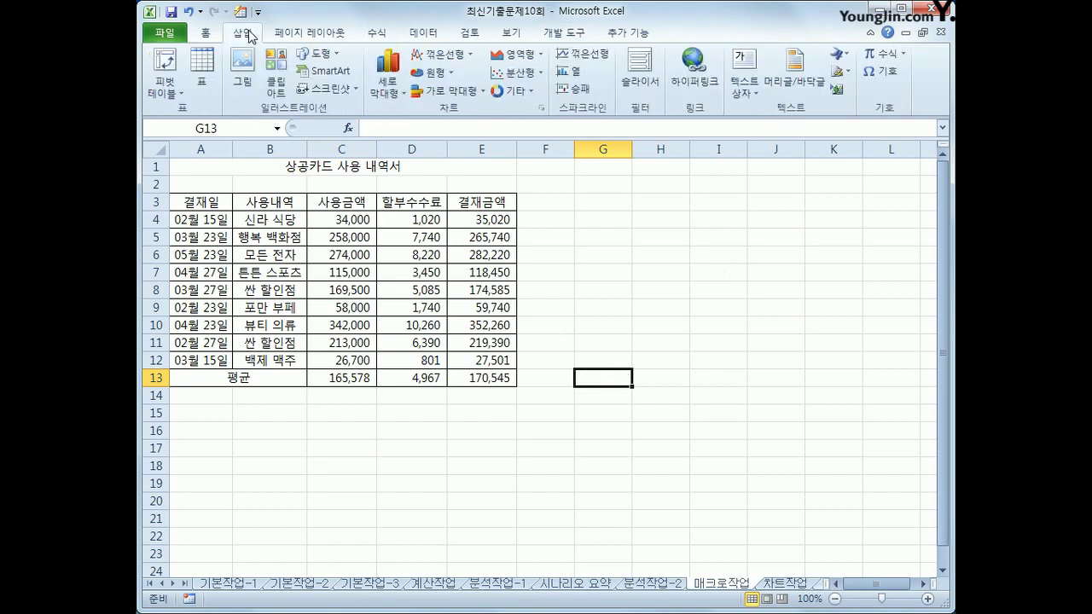
left_click(317, 54)
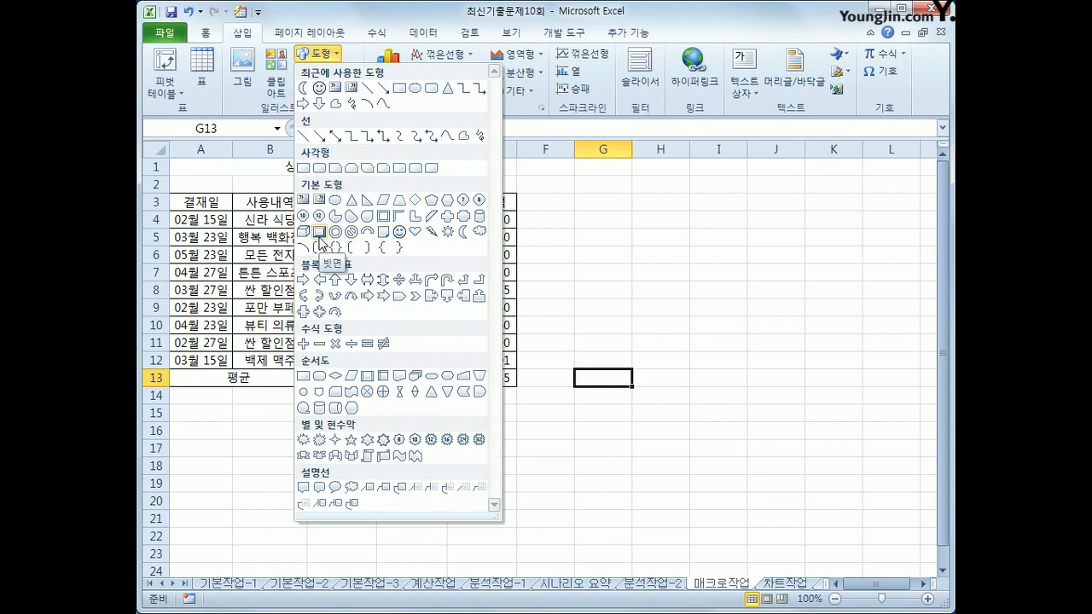
left_click(319, 232)
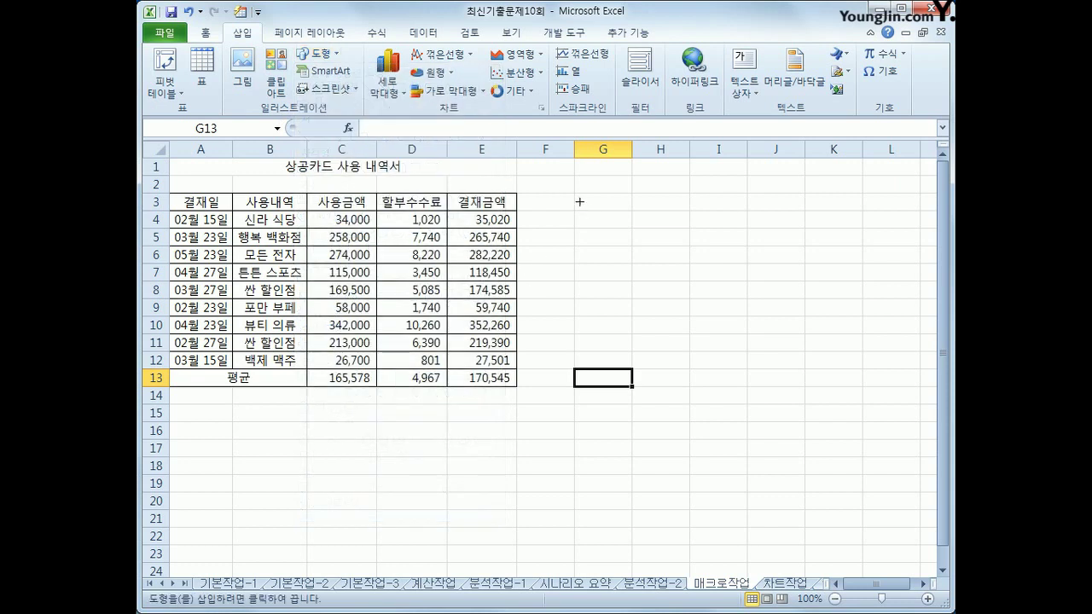
left_click_drag(573, 195, 667, 223)
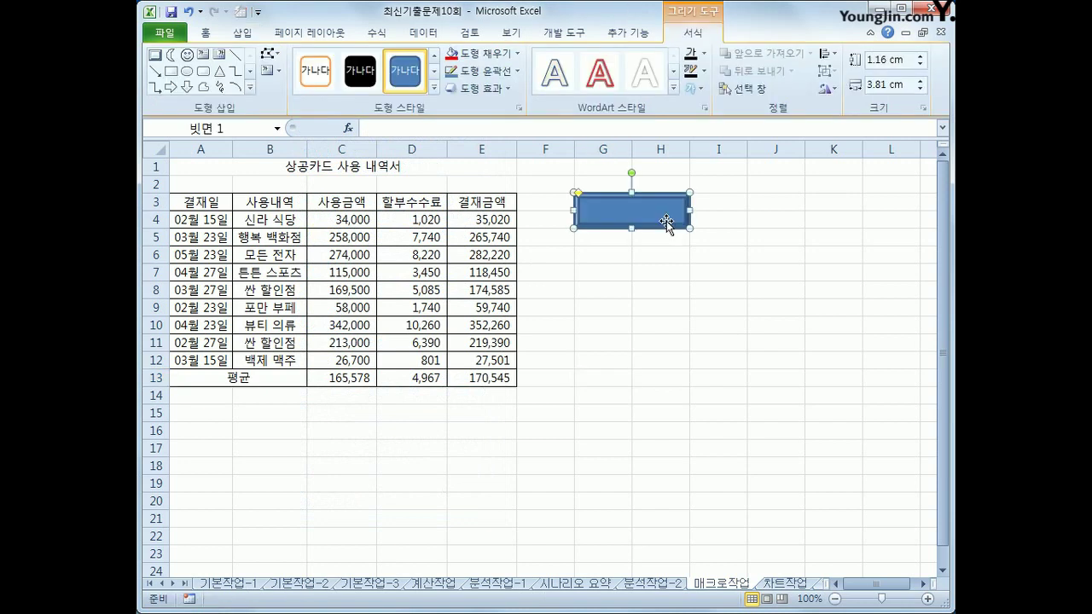
type("평균")
Assign the 평균 macro to the bevel shape
right_click(661, 212)
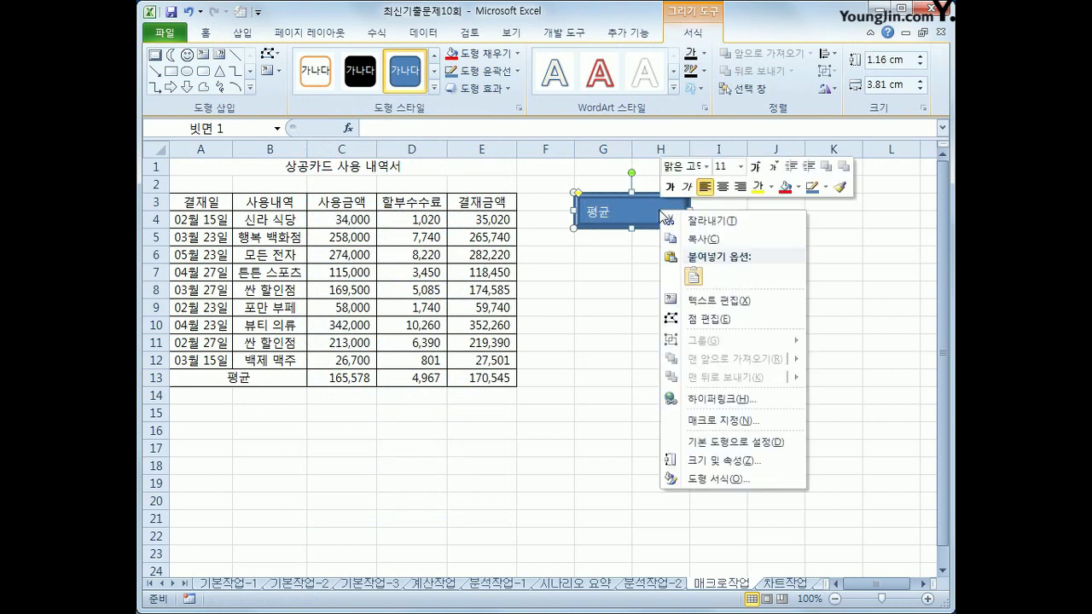
left_click(747, 420)
left_click(620, 338)
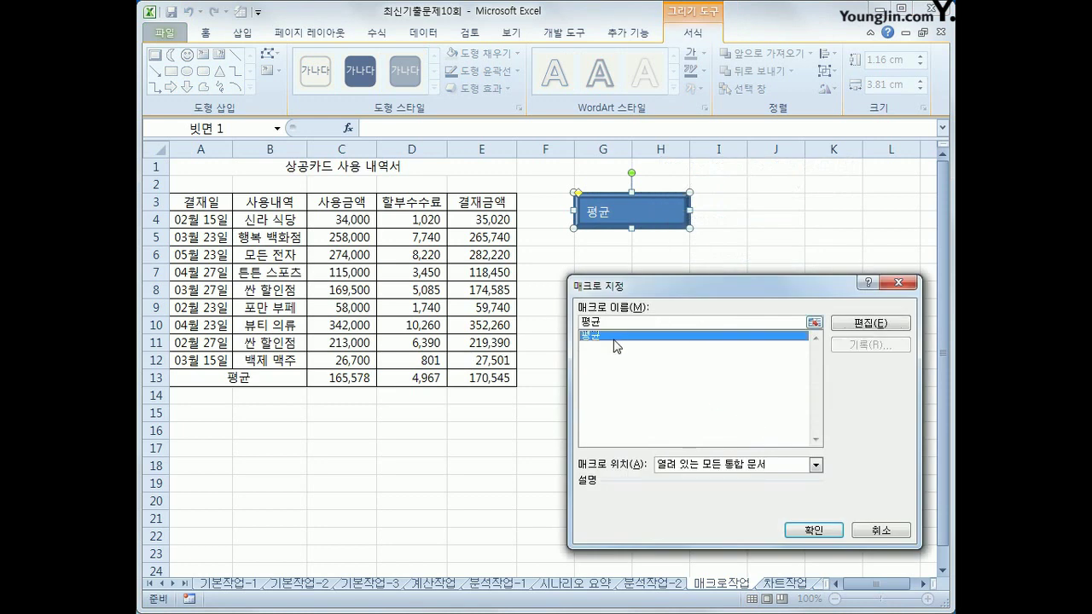
left_click(813, 531)
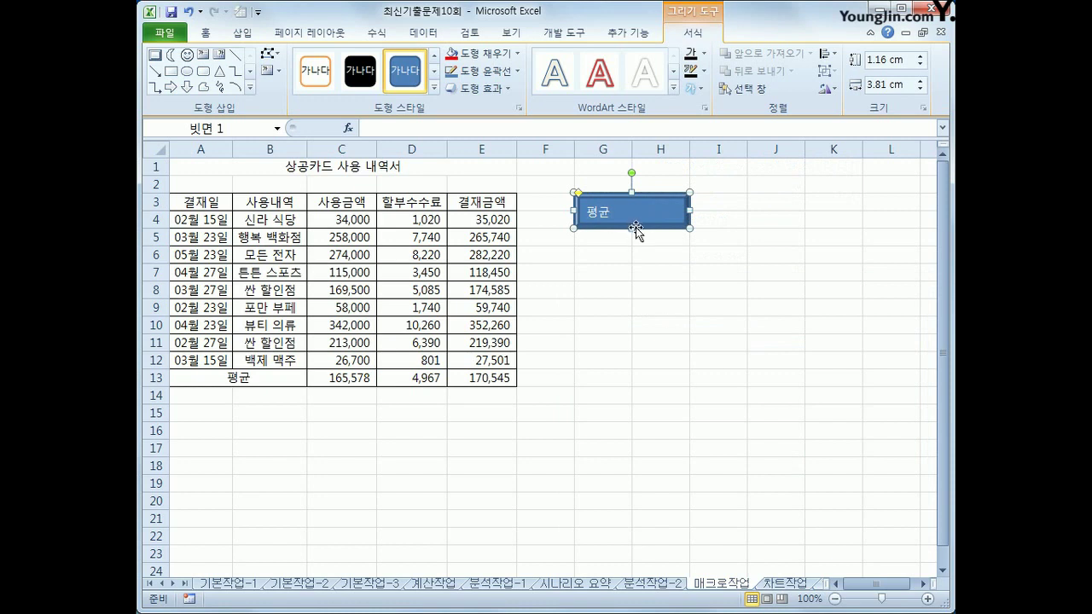
Center the bevel shape's label horizontally and vertically, and deselect the shape
left_click(205, 33)
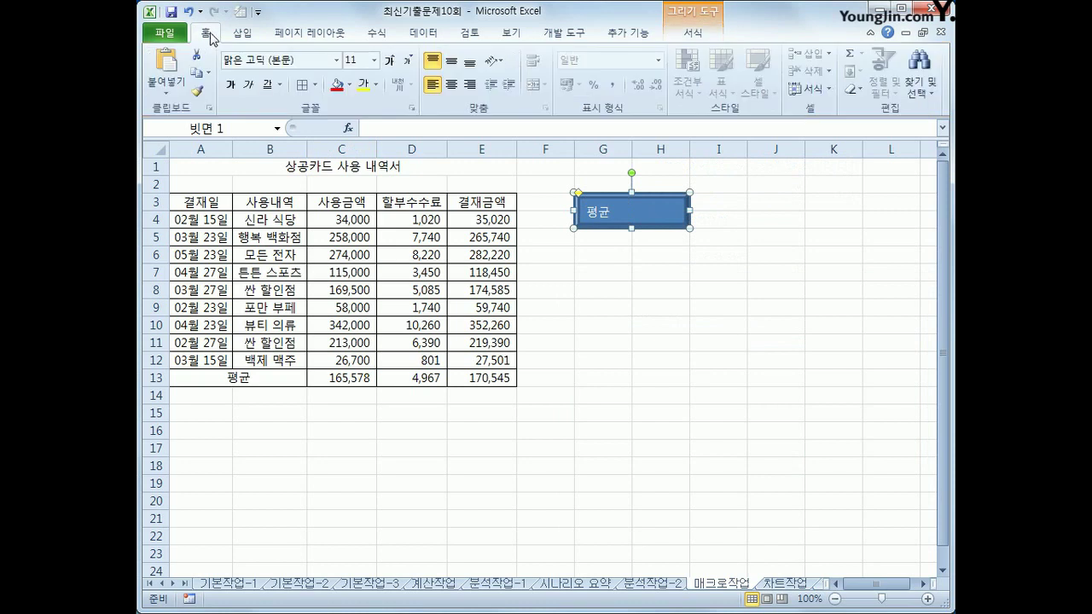
left_click(451, 86)
left_click(451, 67)
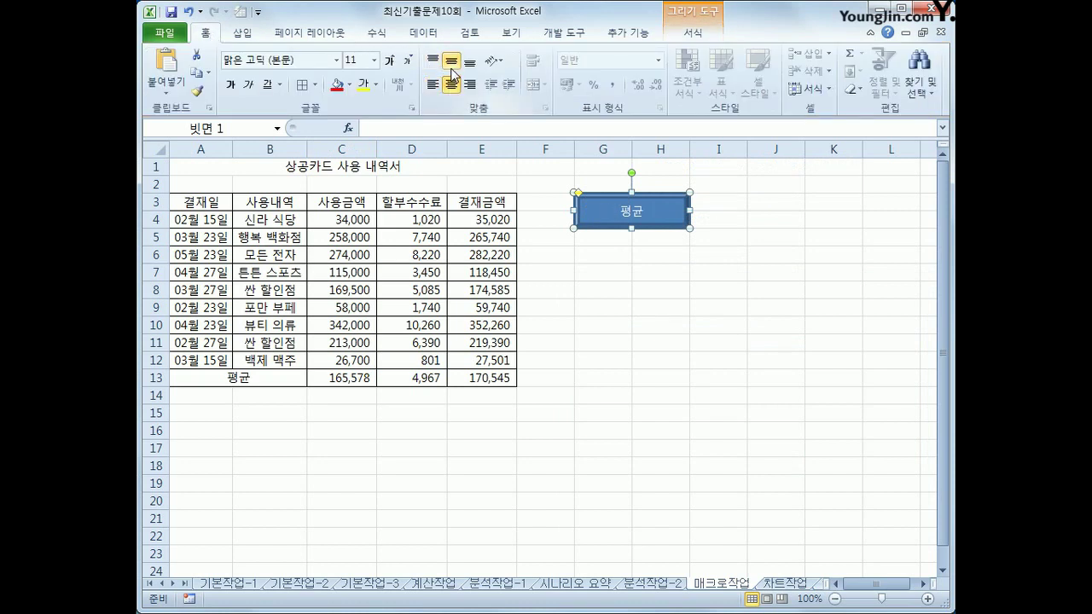
left_click(719, 339)
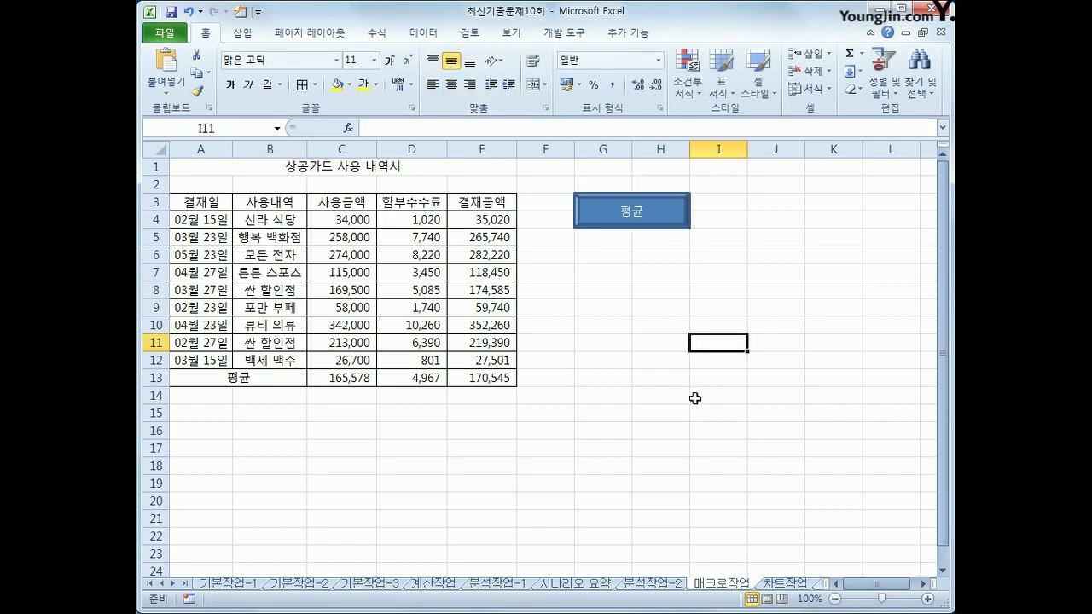
Start recording a second macro for formatting the table's header row
left_click(559, 34)
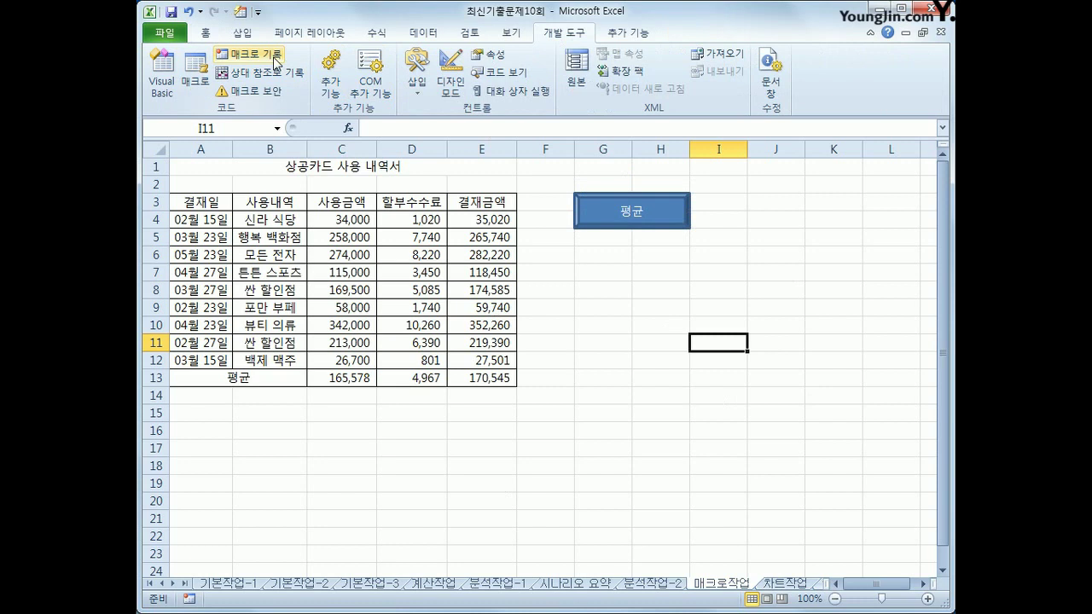
left_click(250, 54)
type("평균")
key("Return")
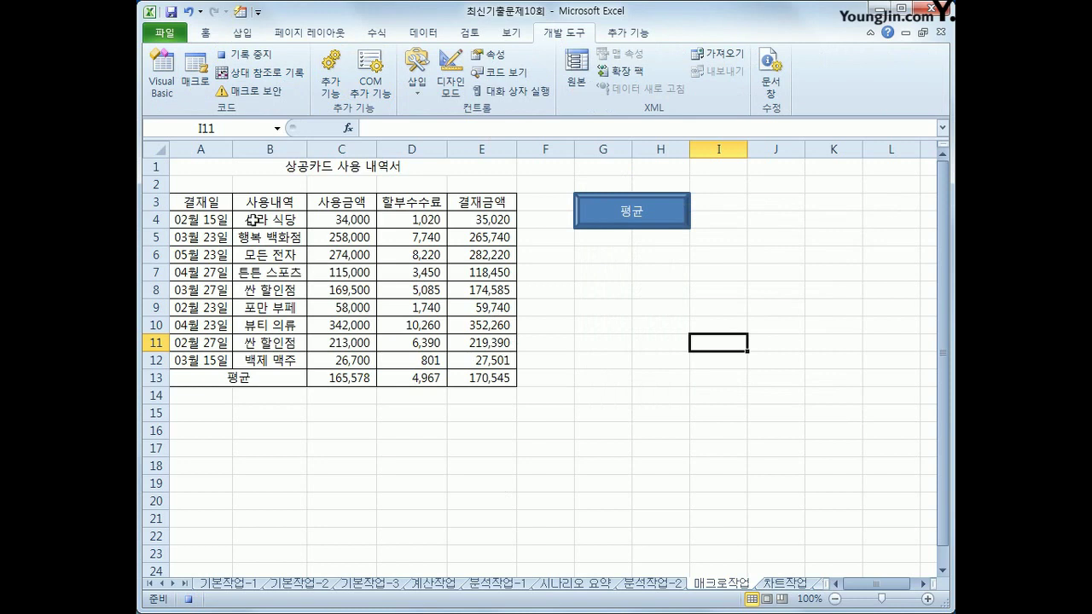
Fill the header cells A3:E3 with the standard yellow color
left_click_drag(208, 204, 461, 203)
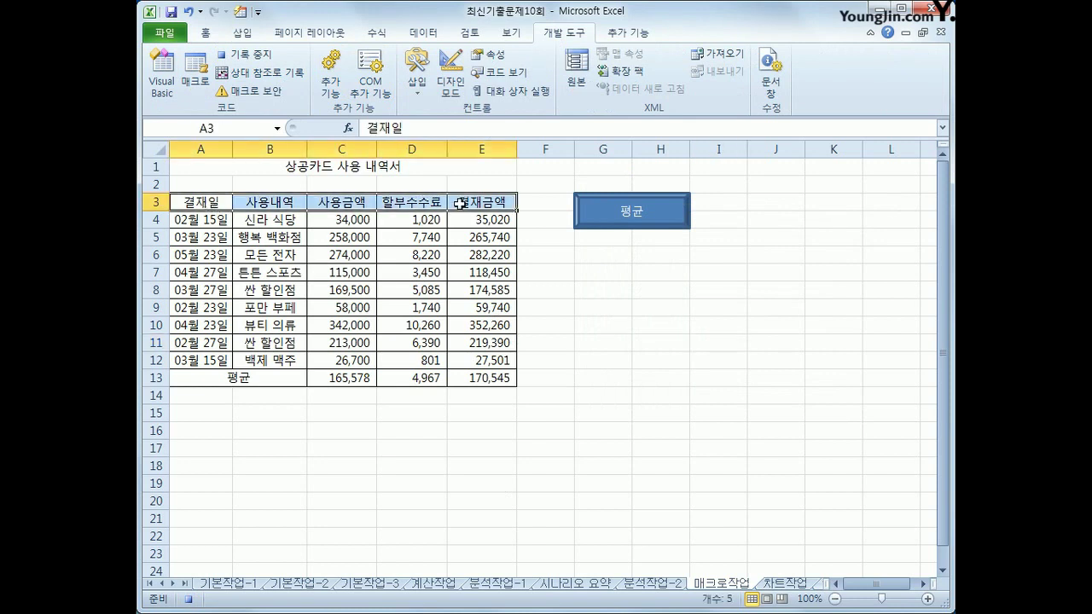
left_click(205, 32)
left_click(350, 84)
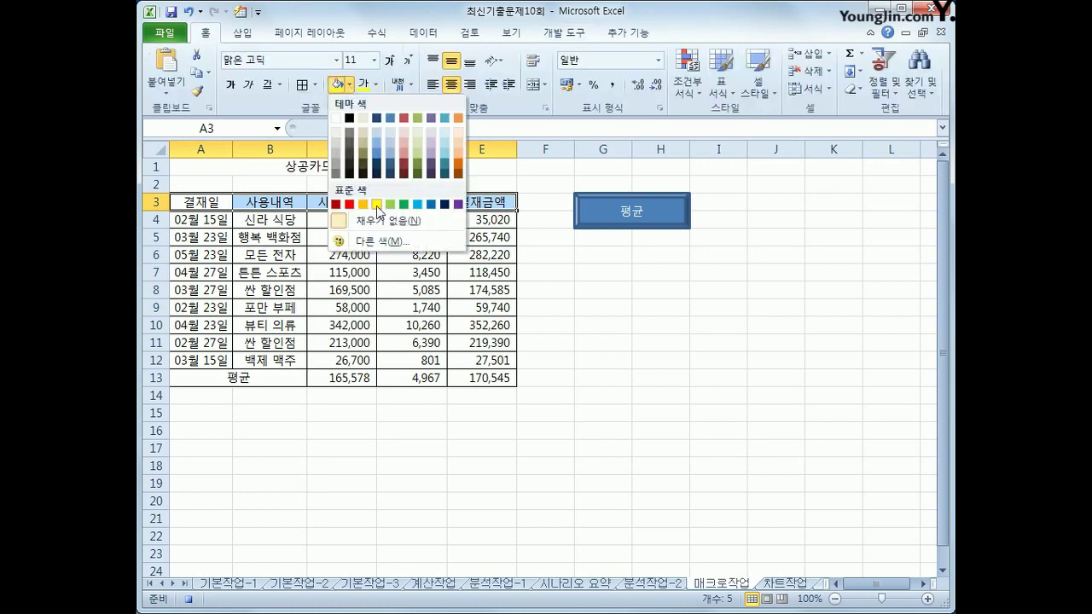
left_click(378, 205)
left_click(472, 202)
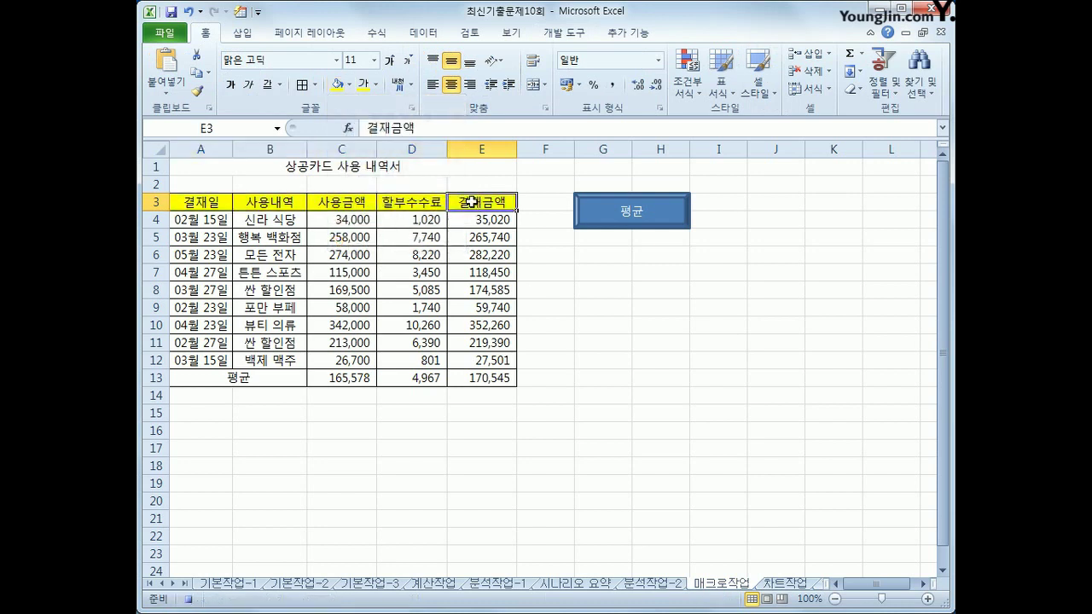
Stop recording the header fill macro and select an empty cell outside the table
left_click(580, 40)
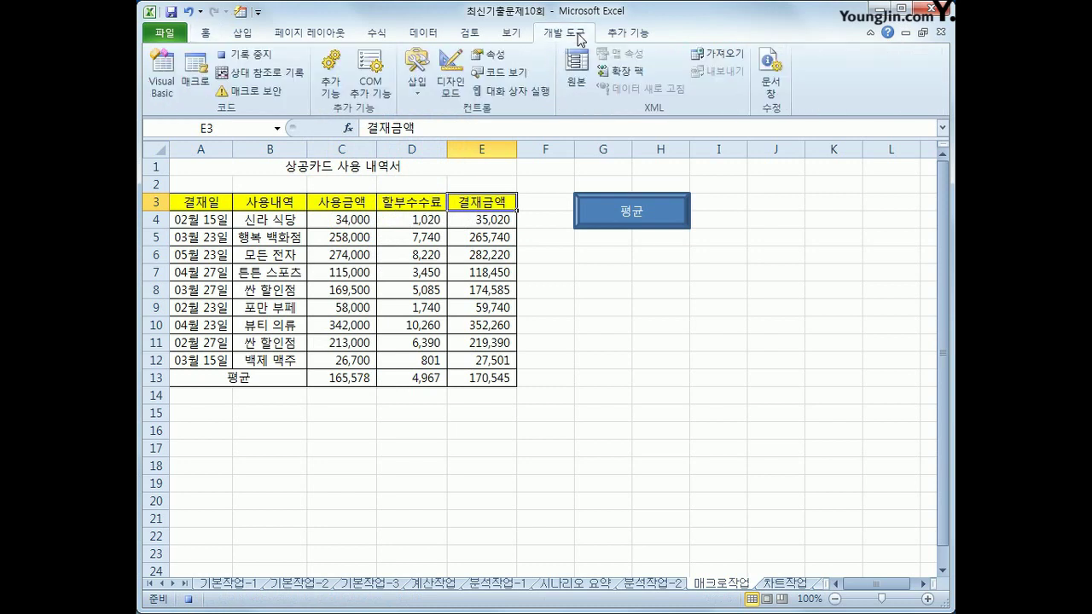
left_click(242, 60)
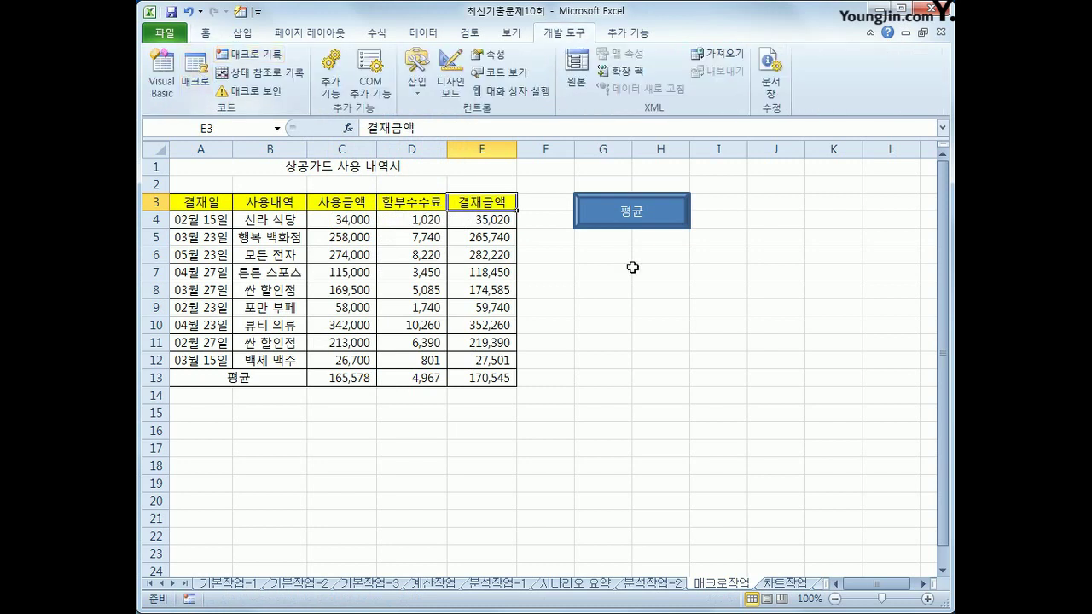
left_click(678, 378)
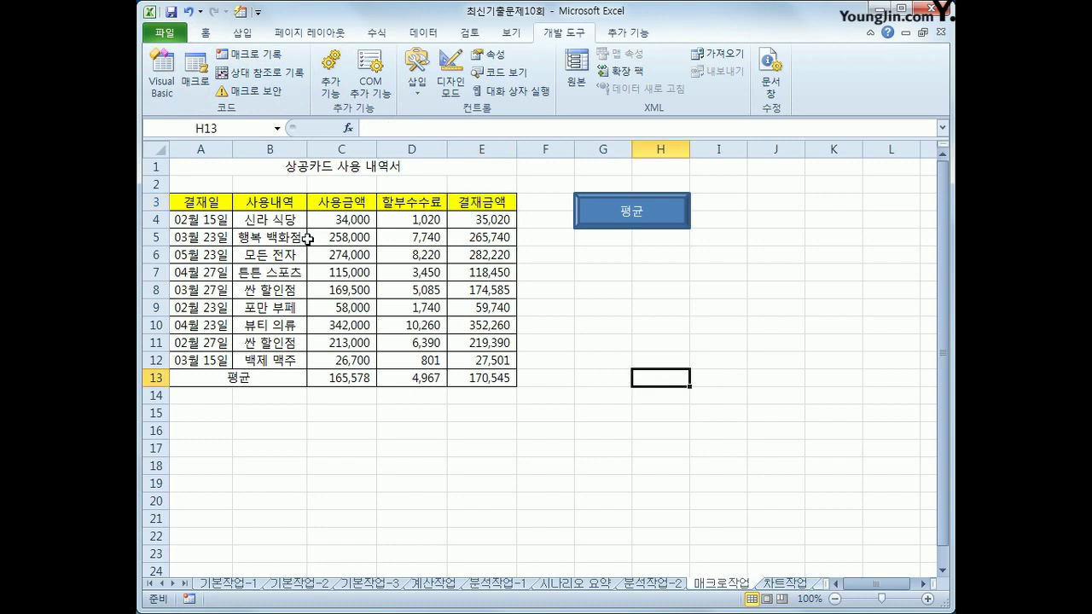
Draw a smiley face shape about 3.84 cm wide and 1.14 cm high over cells G6:H7, below the 평균 shape
left_click(244, 33)
left_click(331, 56)
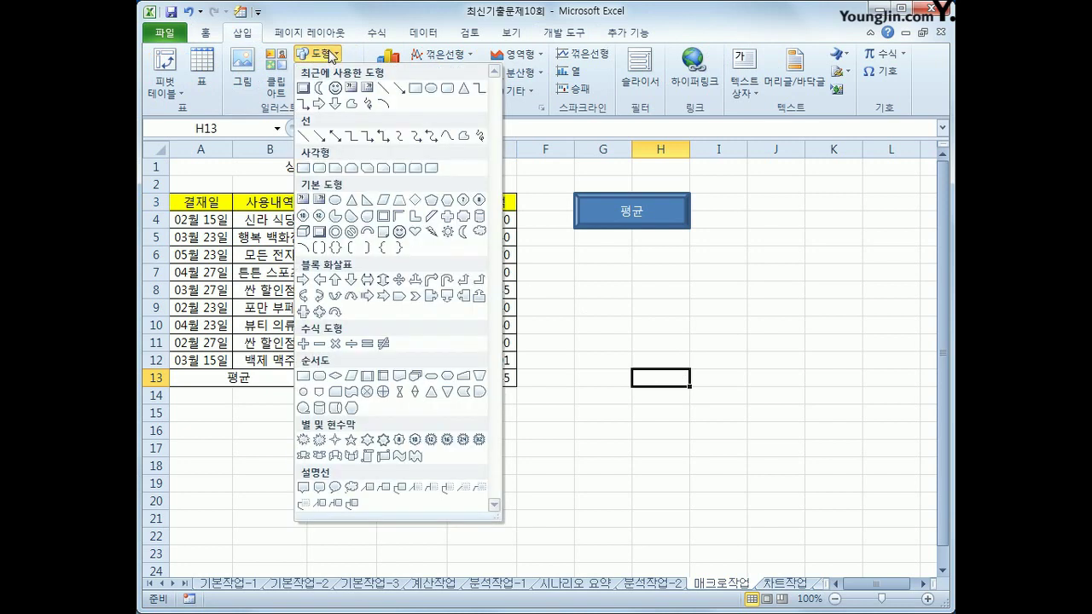
left_click(400, 238)
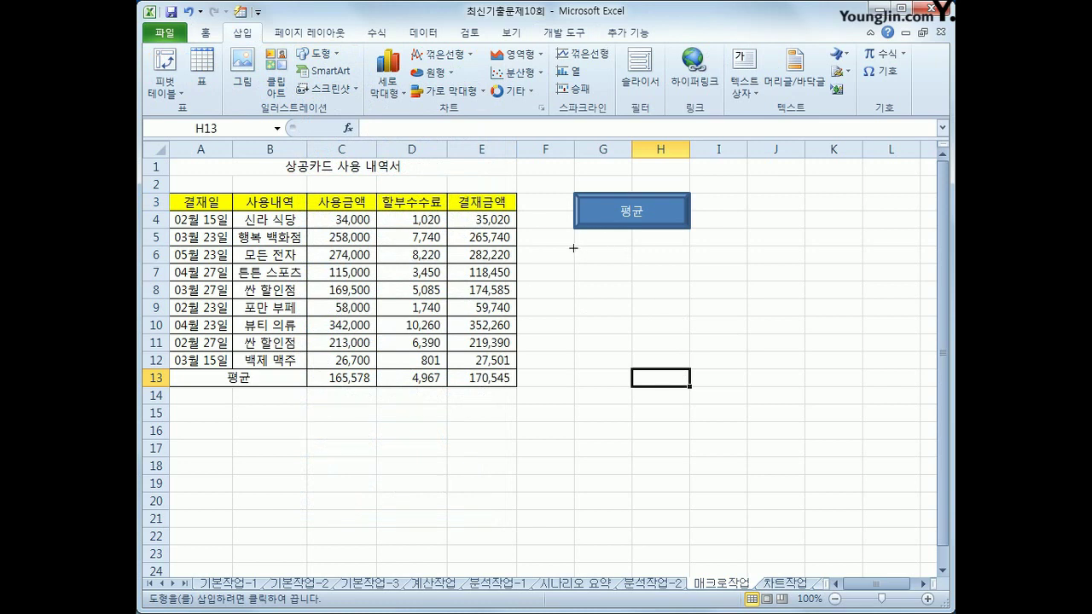
left_click_drag(573, 248, 688, 280)
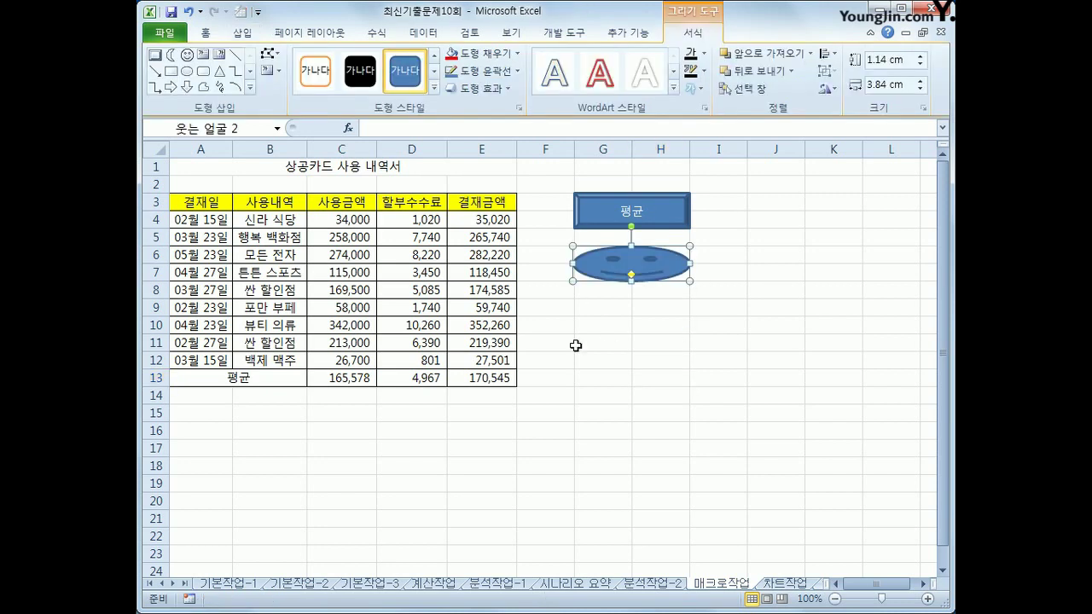
Assign the 서식 macro to the smiley face shape and deselect the shape
right_click(653, 266)
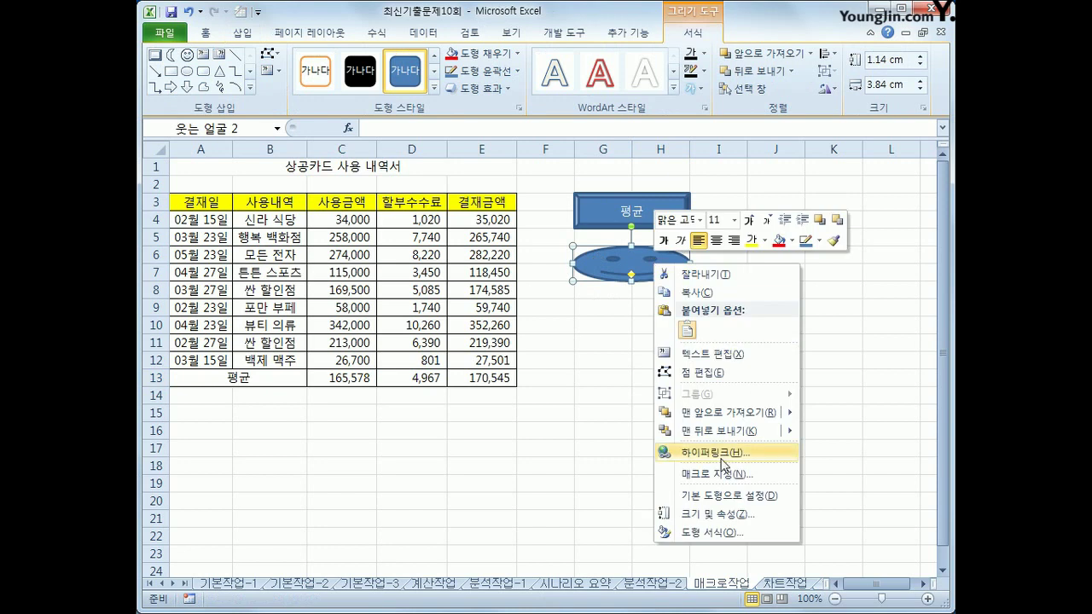
left_click(725, 475)
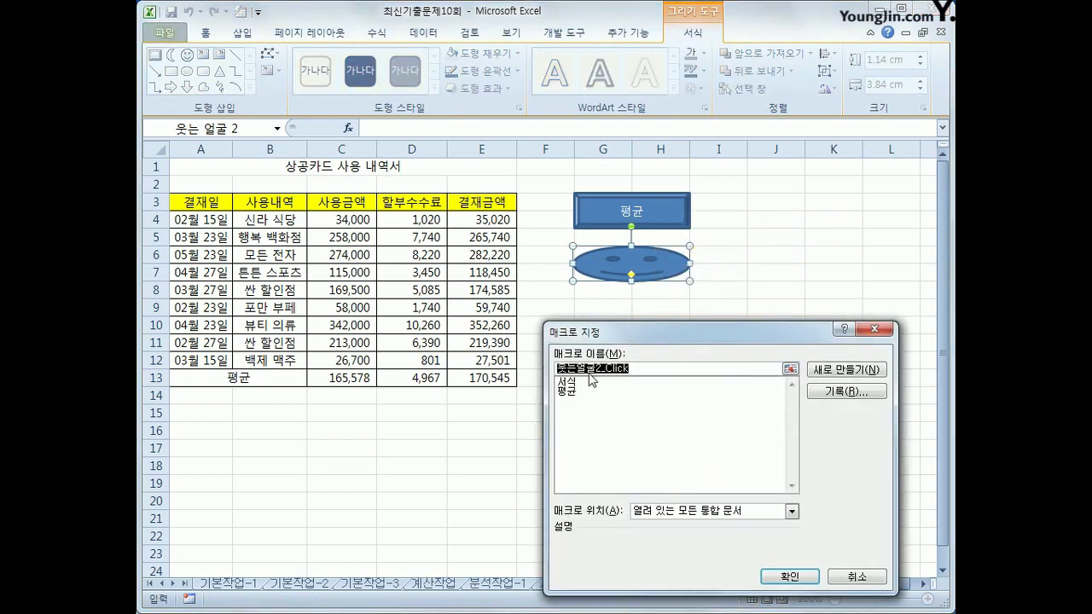
left_click(579, 384)
left_click(791, 580)
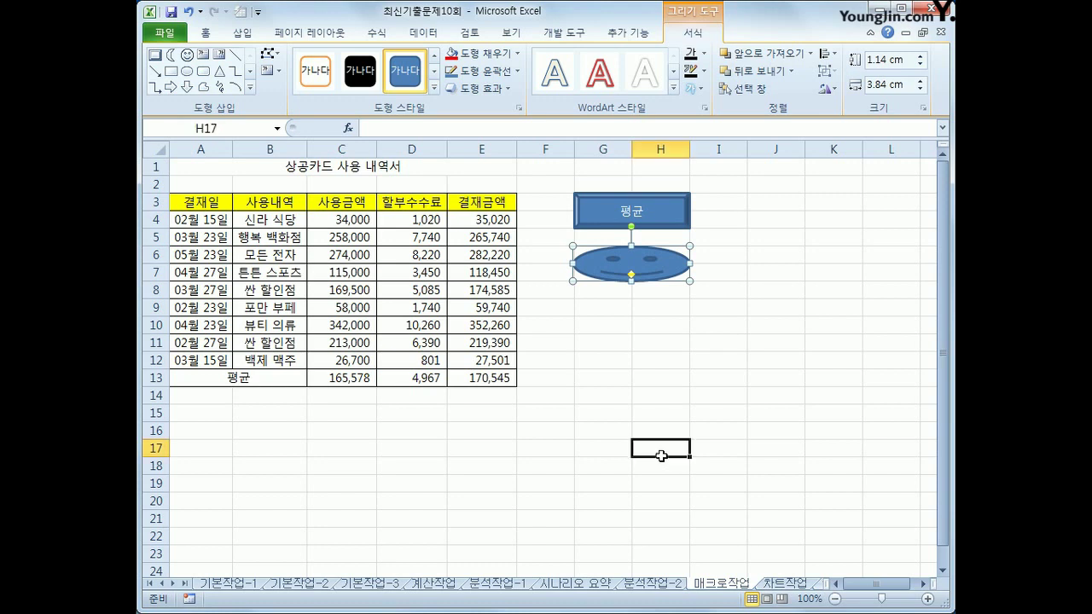
left_click(661, 456)
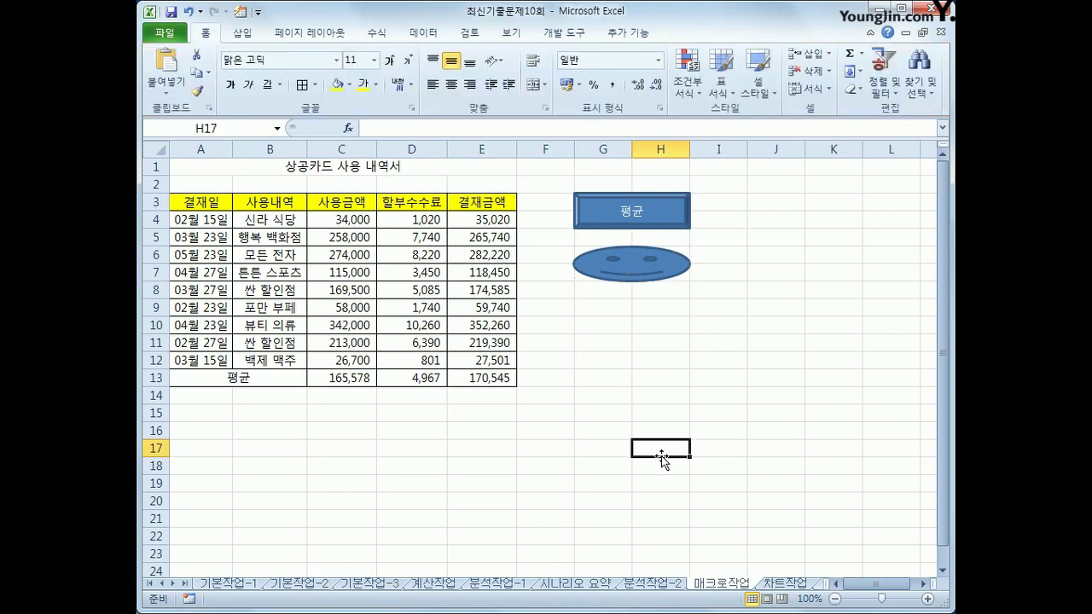
On the 차트작업 sheet, create a 2-D clustered column chart from the ranges B2:B9 and D2:E9
left_click(781, 583)
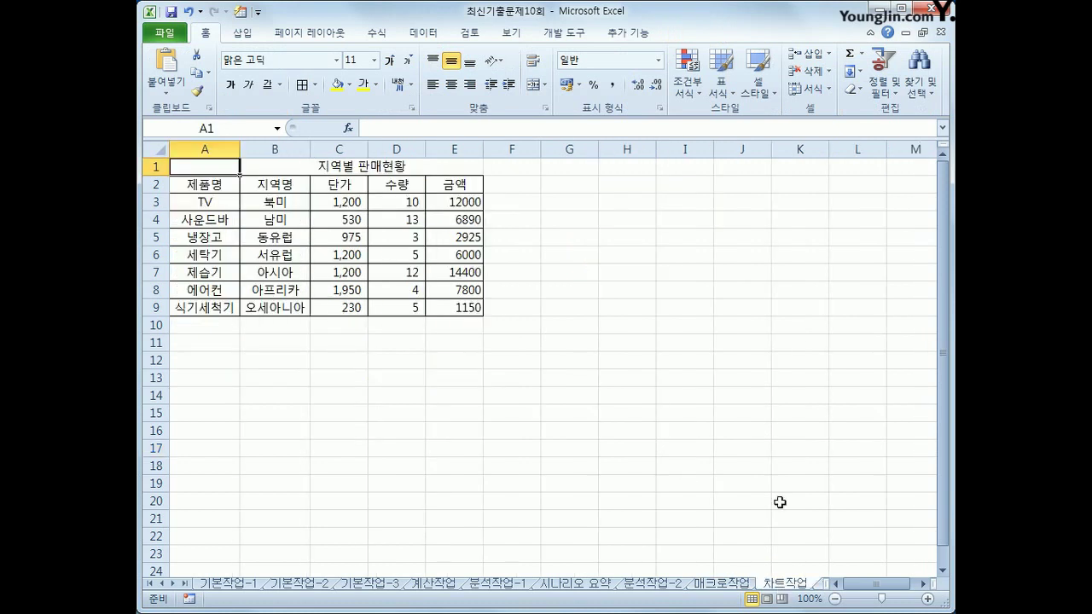
scroll(685, 493, "down", 2)
scroll(686, 493, "up", 2)
left_click_drag(258, 190, 265, 304)
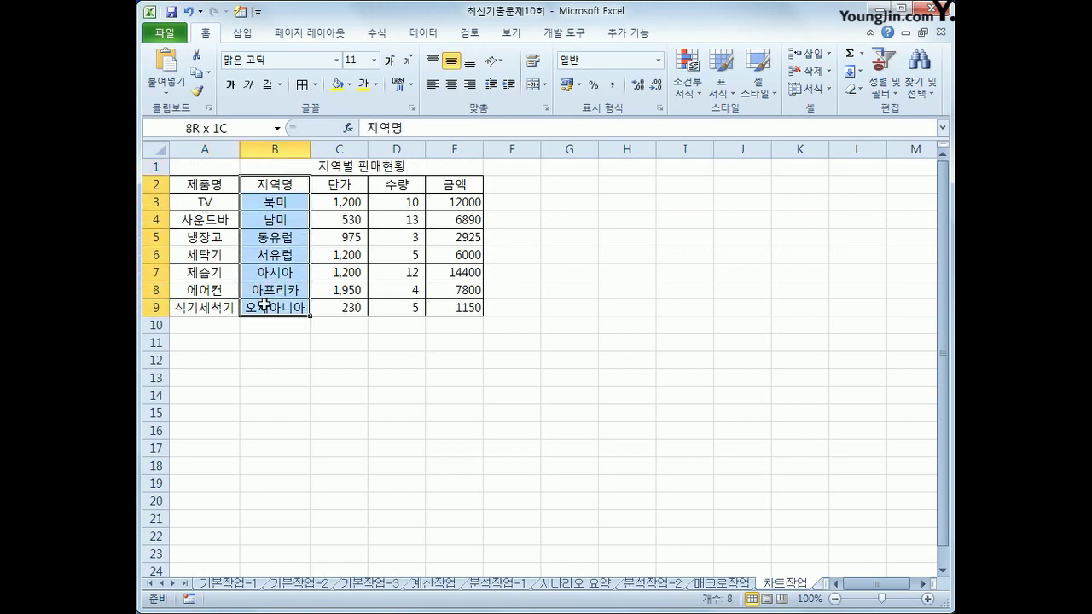
left_click_drag(264, 304, 265, 304)
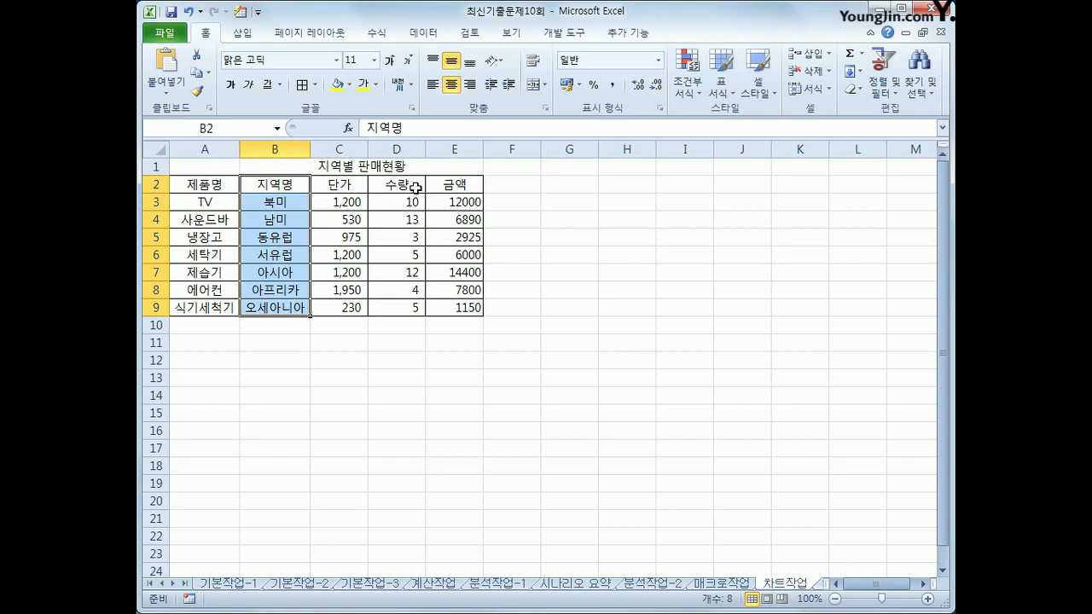
left_click_drag(416, 188, 465, 306)
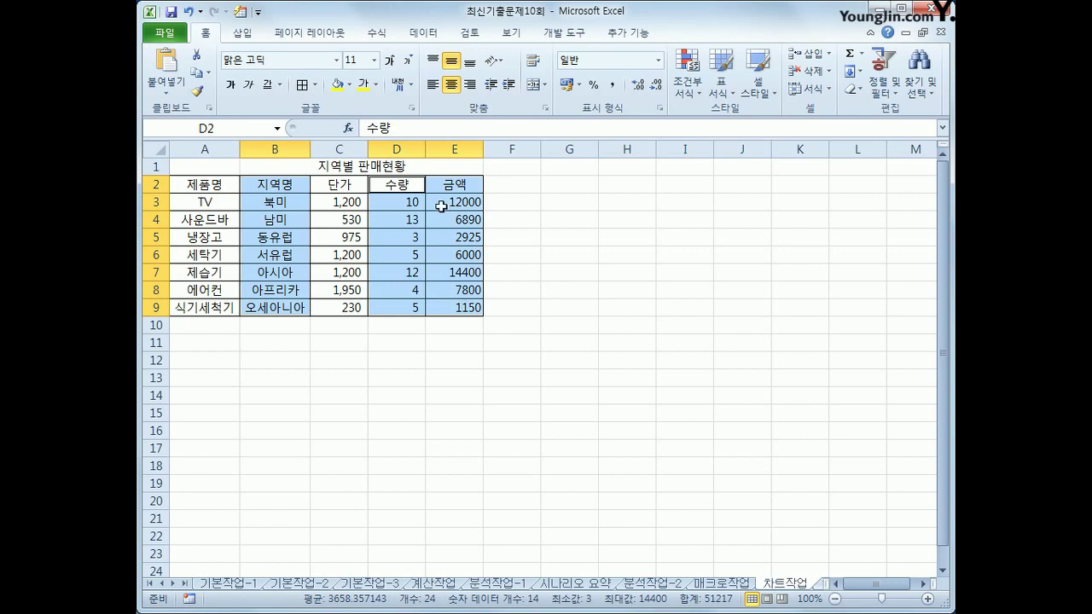
left_click(254, 33)
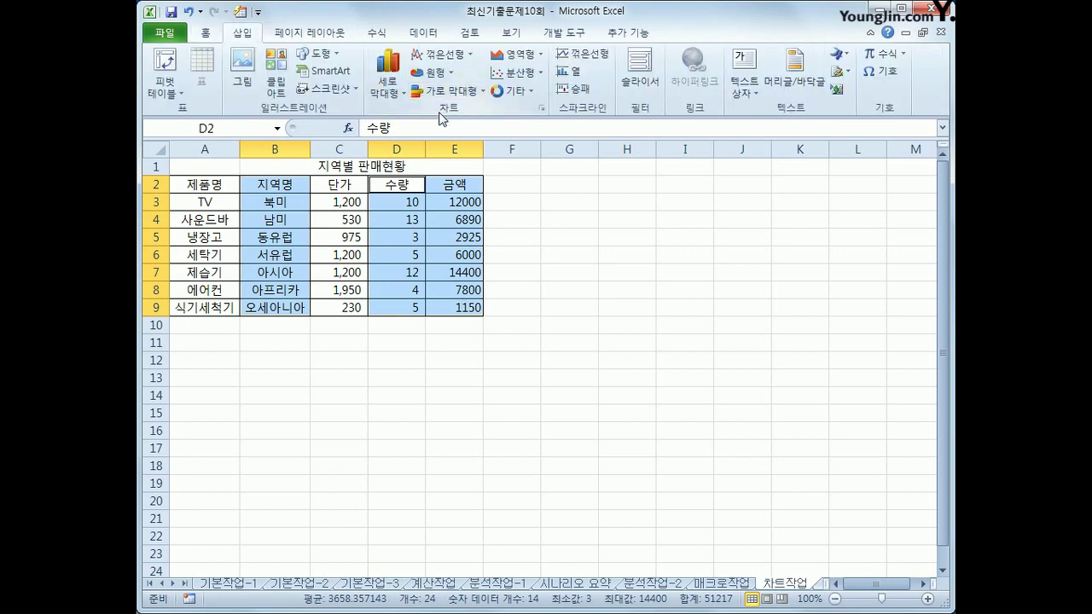
left_click(394, 94)
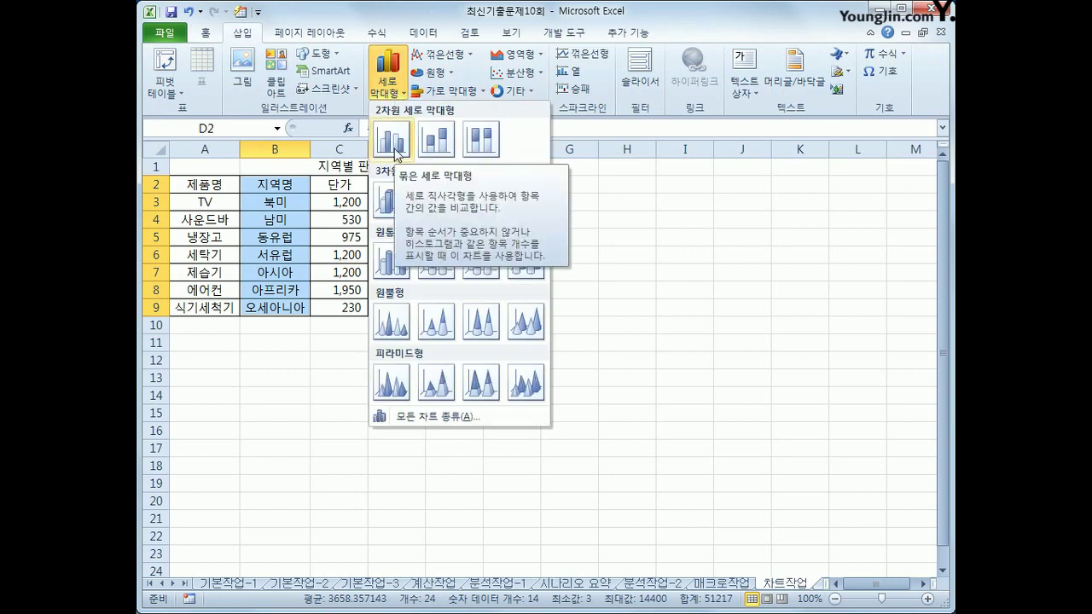
left_click(391, 141)
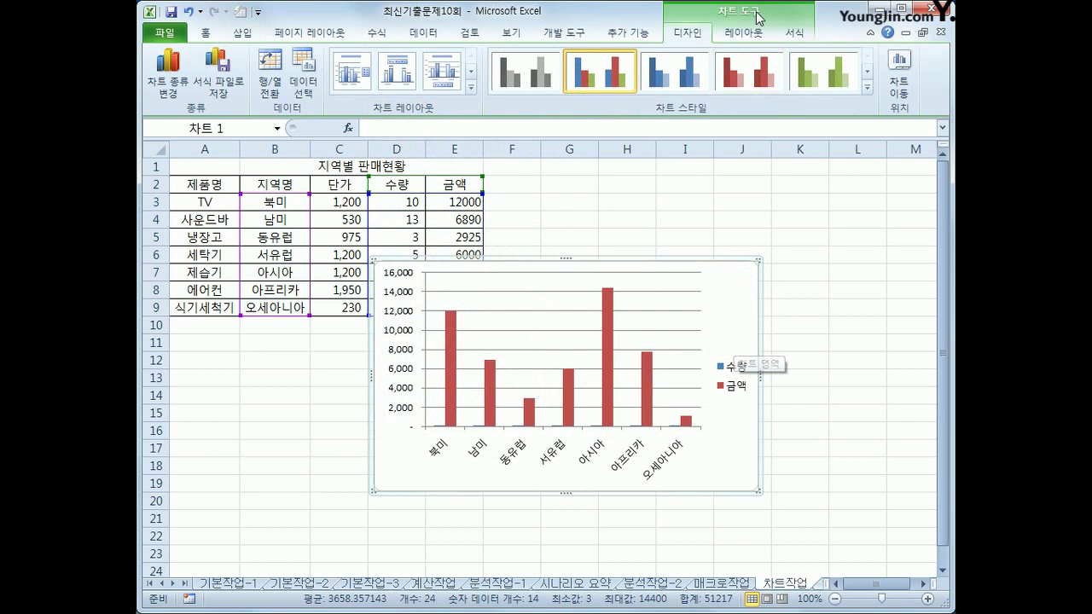
Add a title above the chart reading 지역별 판매현황
left_click(743, 32)
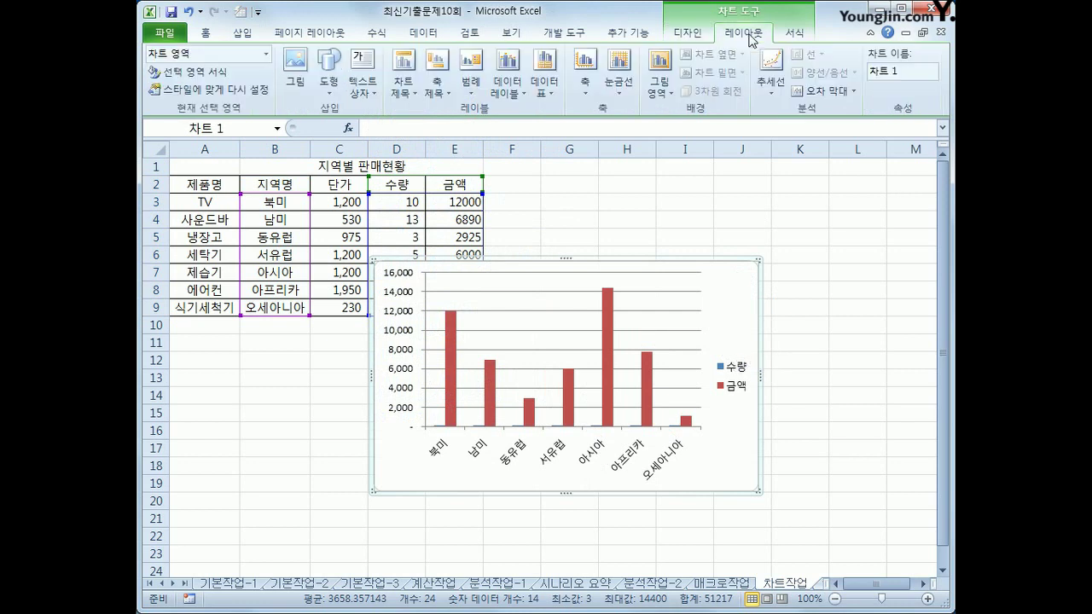
left_click(405, 86)
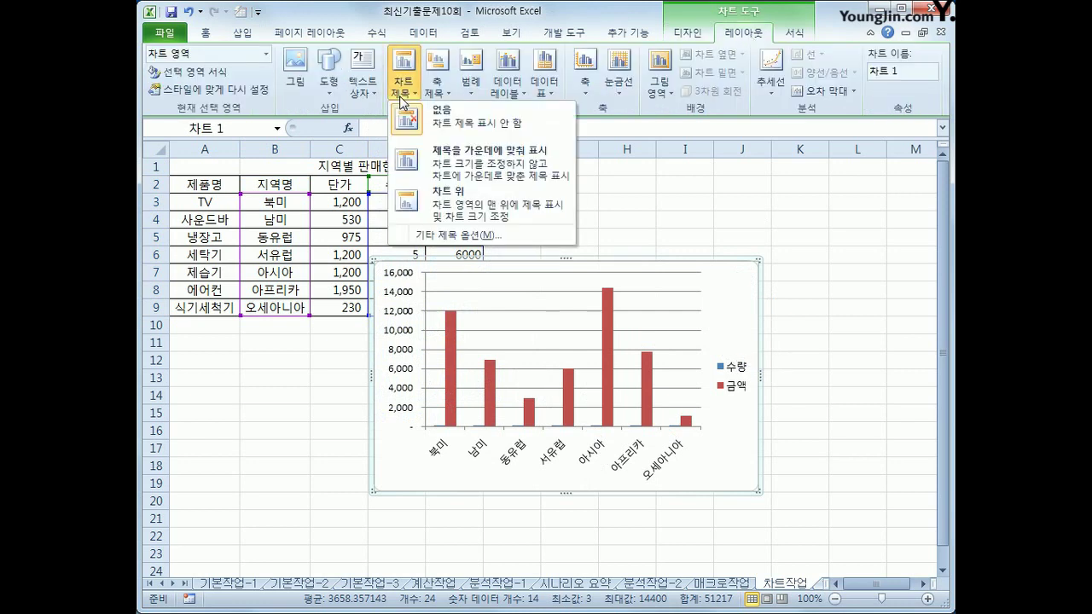
left_click(465, 207)
left_click_drag(526, 287, 605, 295)
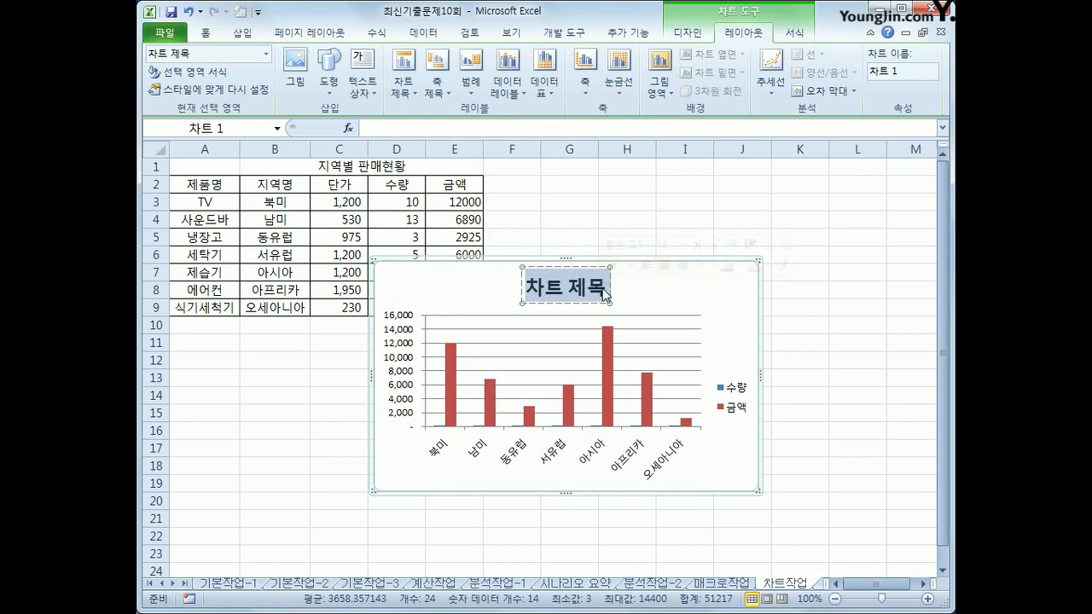
type("지역별")
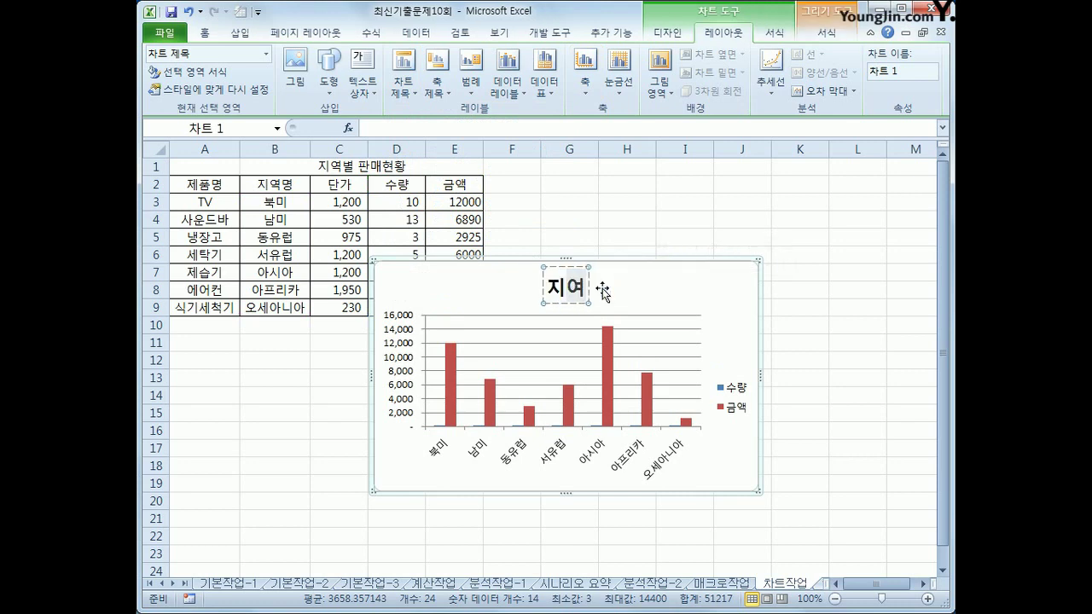
type(" 판매 현황")
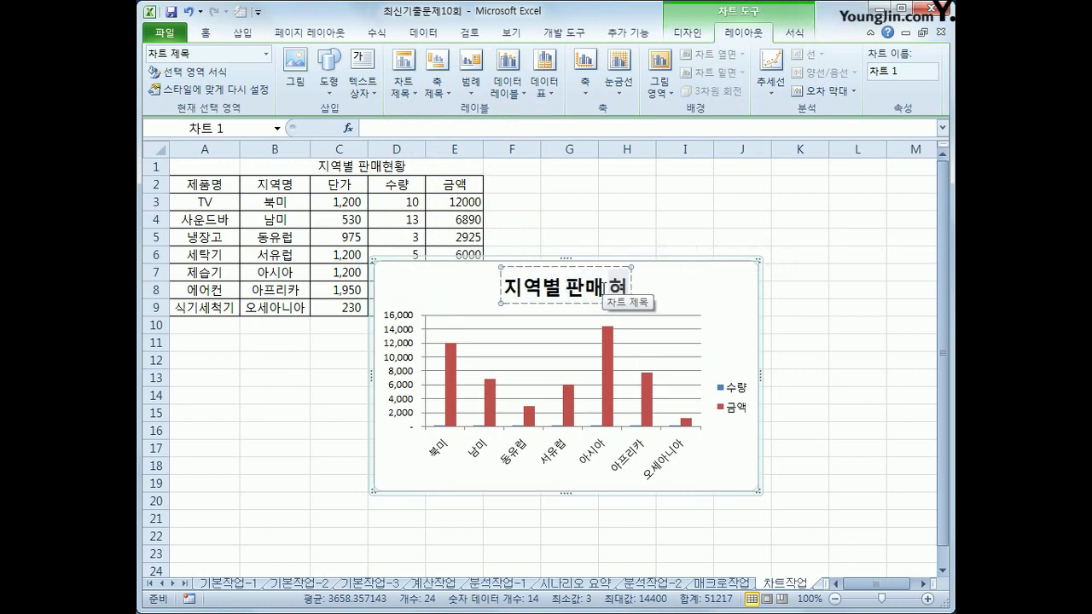
left_click(599, 286)
key("BackSpace")
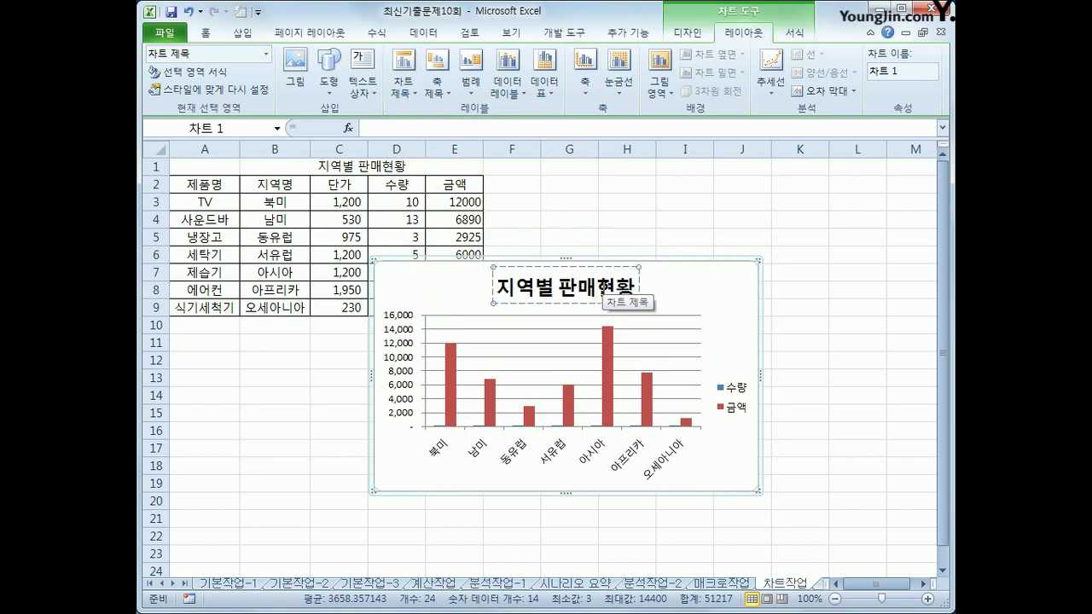
Format the chart title in 굴림체 font, size 16, italic
right_click(641, 290)
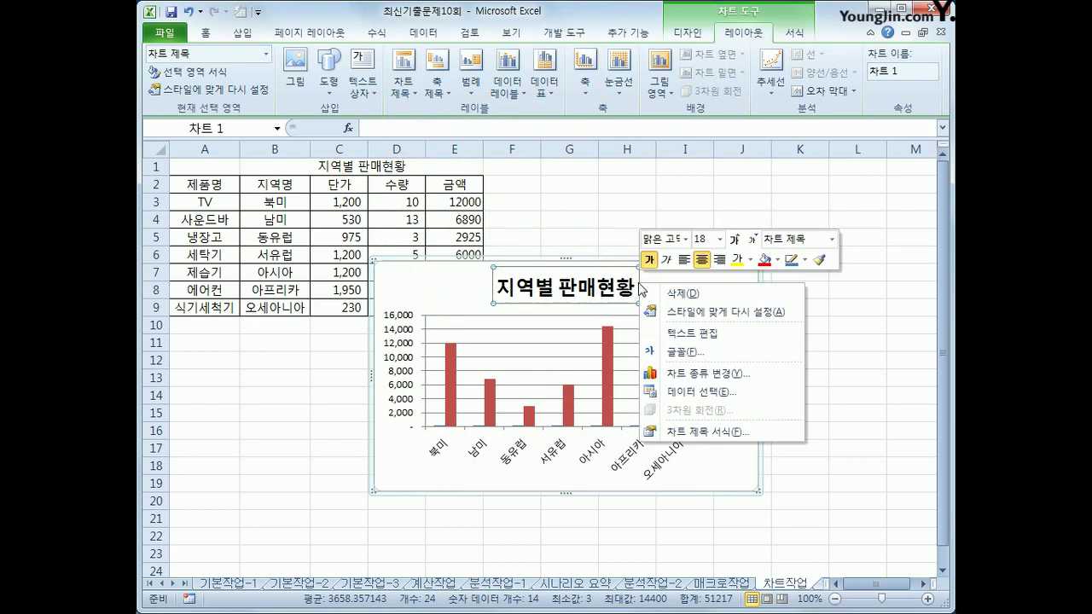
left_click(685, 240)
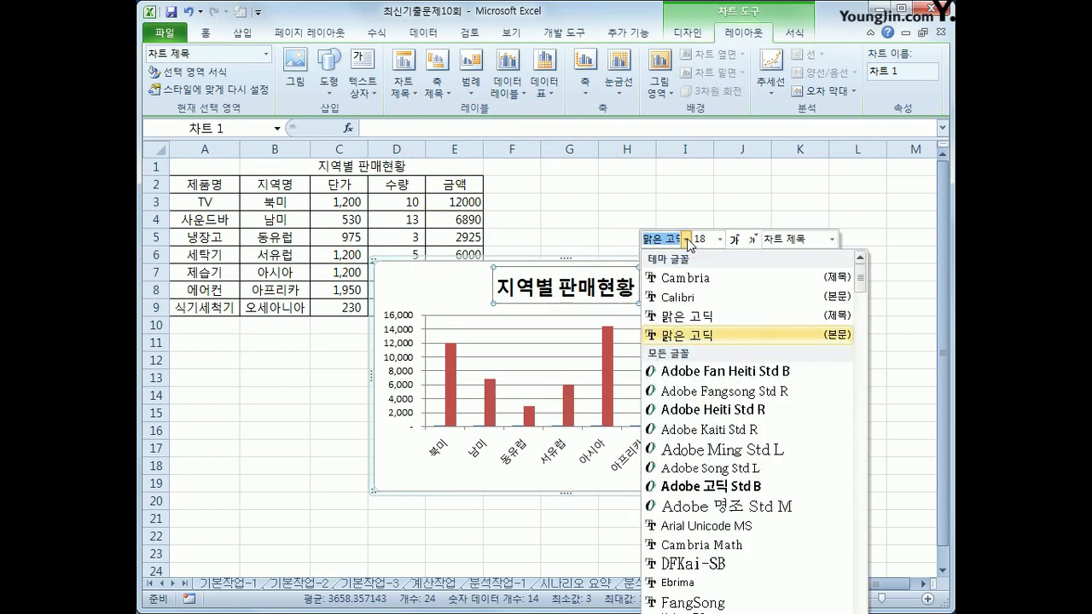
left_click_drag(861, 287, 861, 376)
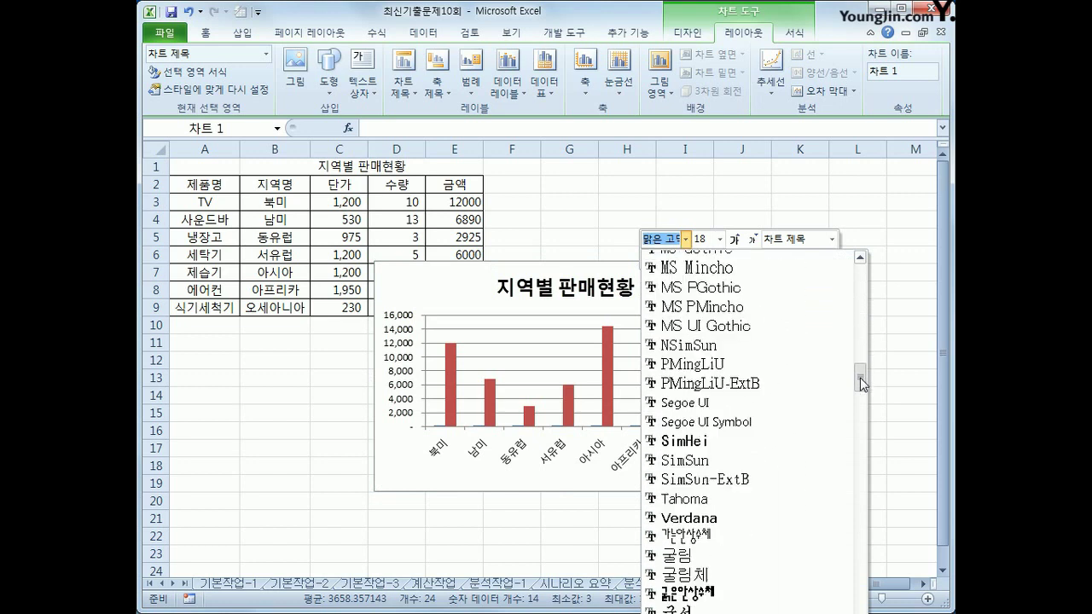
left_click(742, 577)
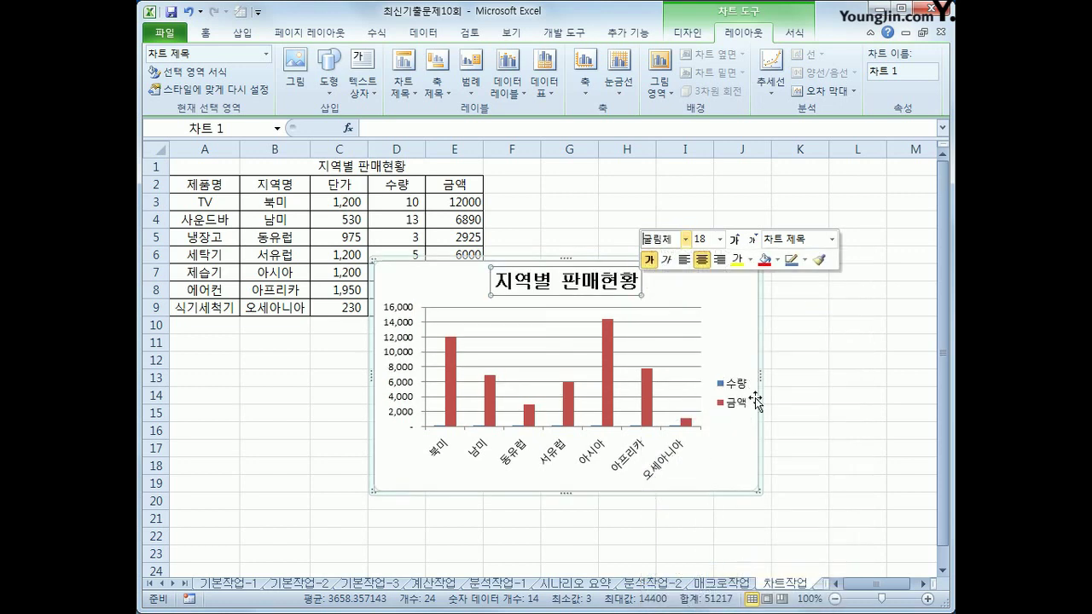
left_click(752, 240)
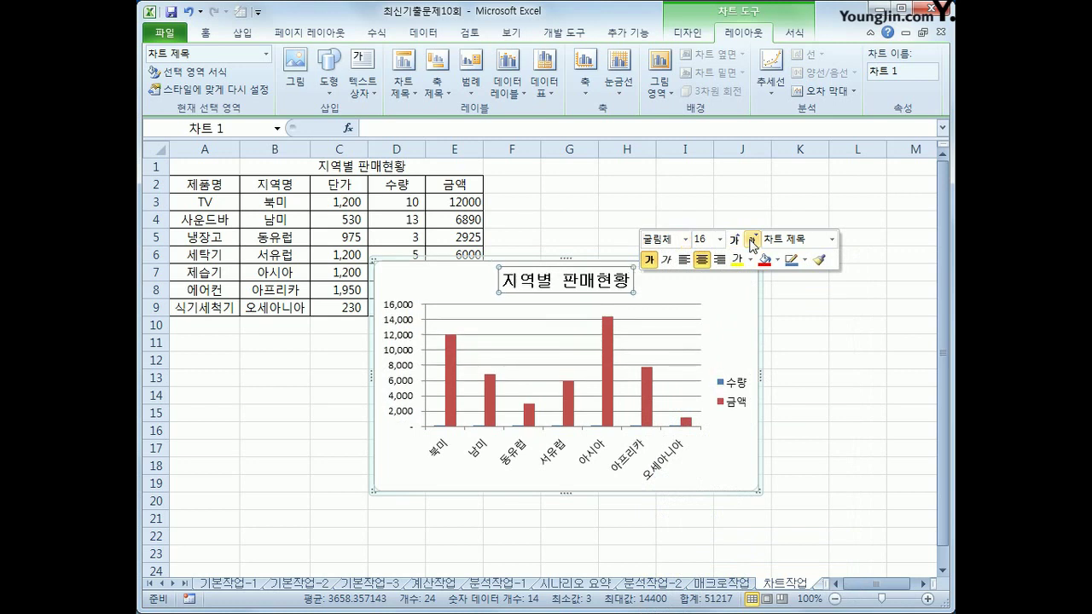
left_click(665, 267)
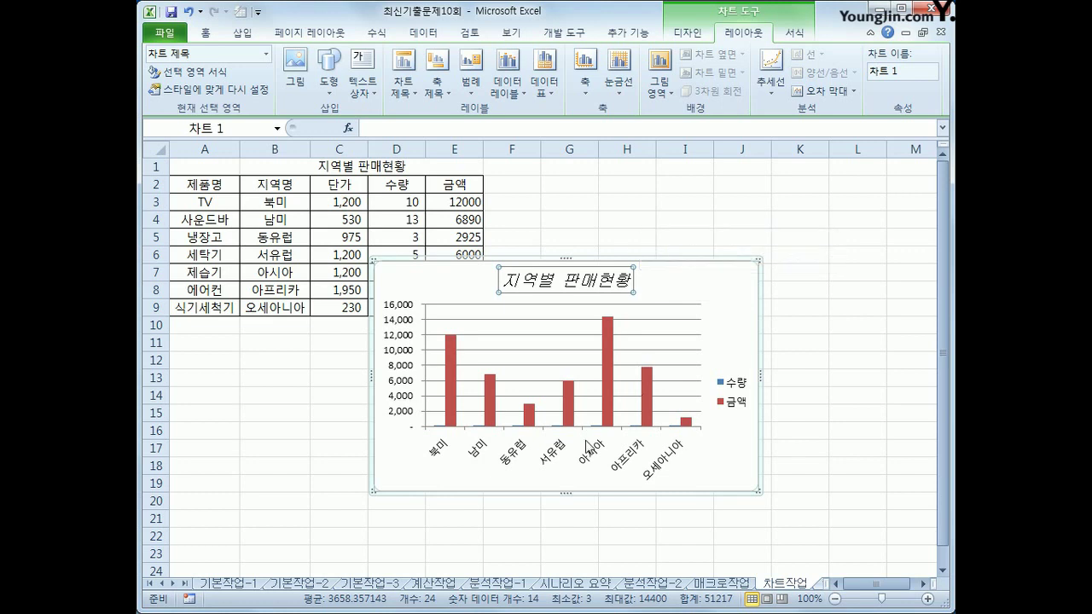
Change the chart type of the 금액 series to a line with markers
left_click(611, 356)
right_click(609, 330)
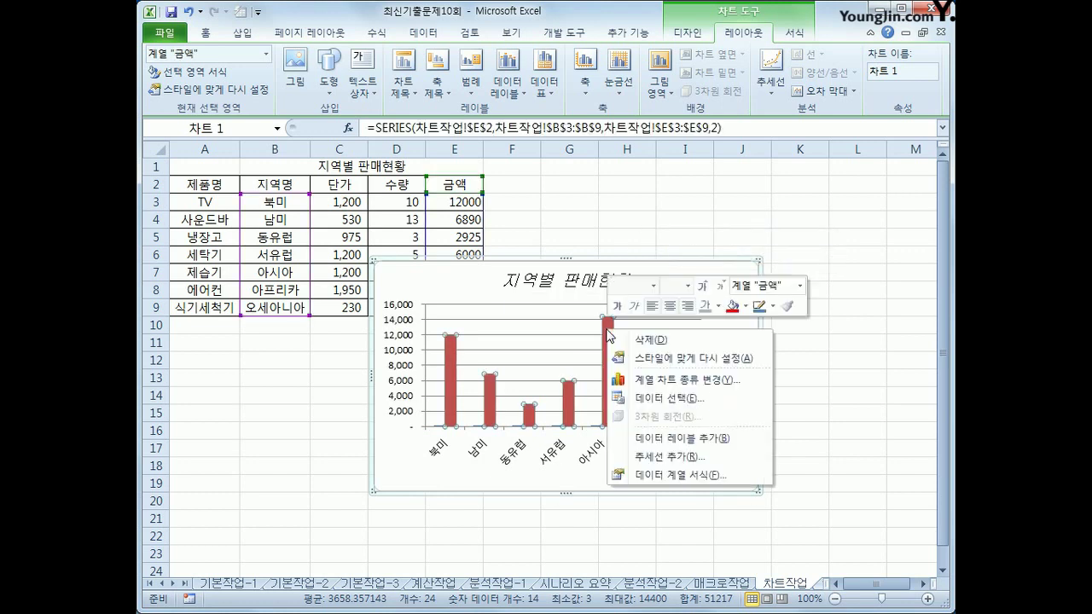
left_click(739, 380)
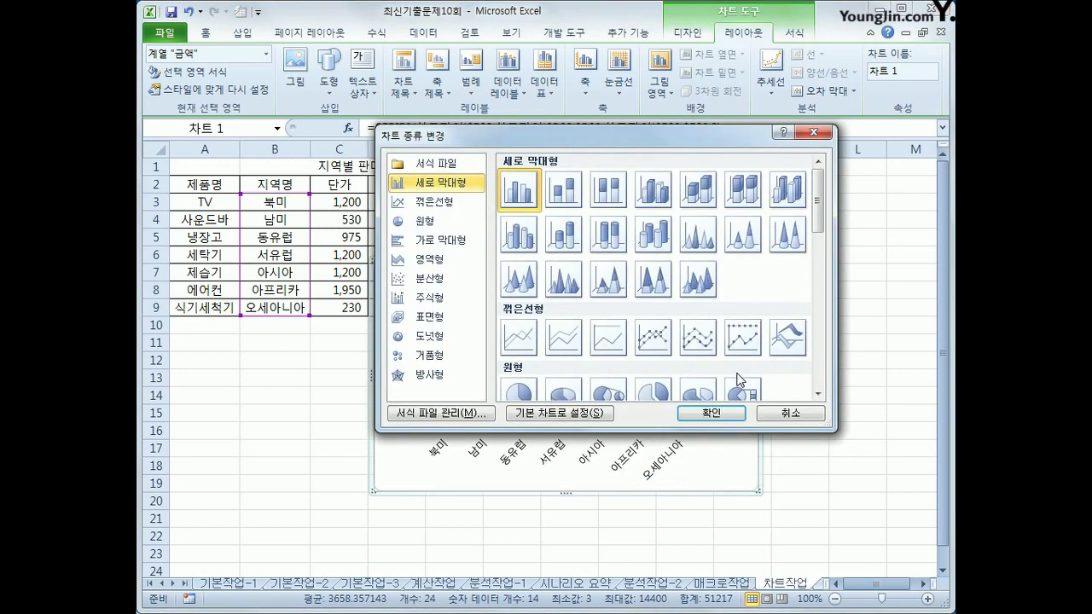
left_click(645, 343)
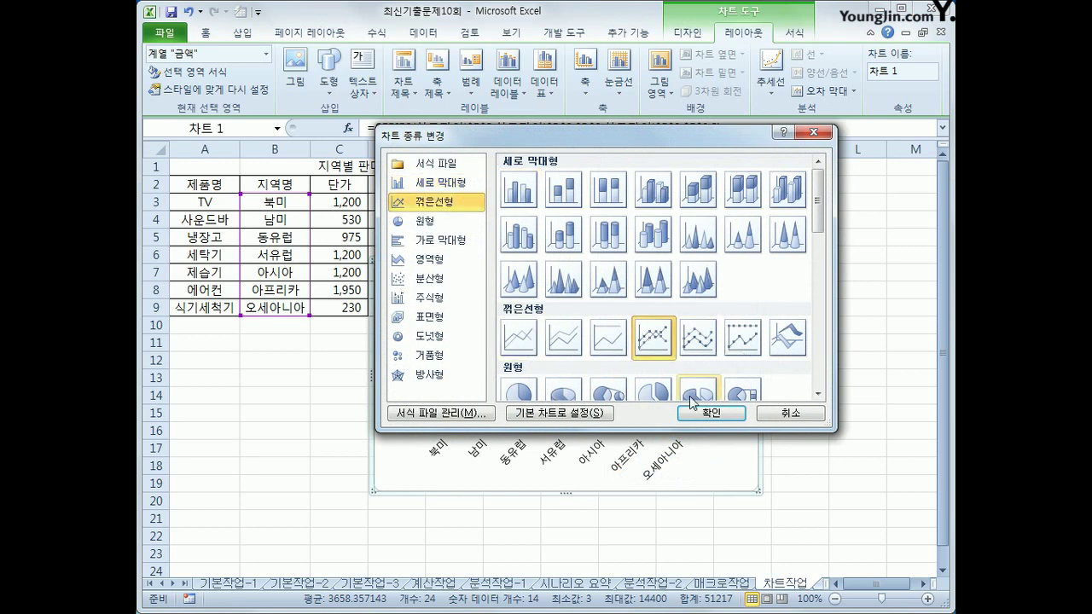
left_click(711, 413)
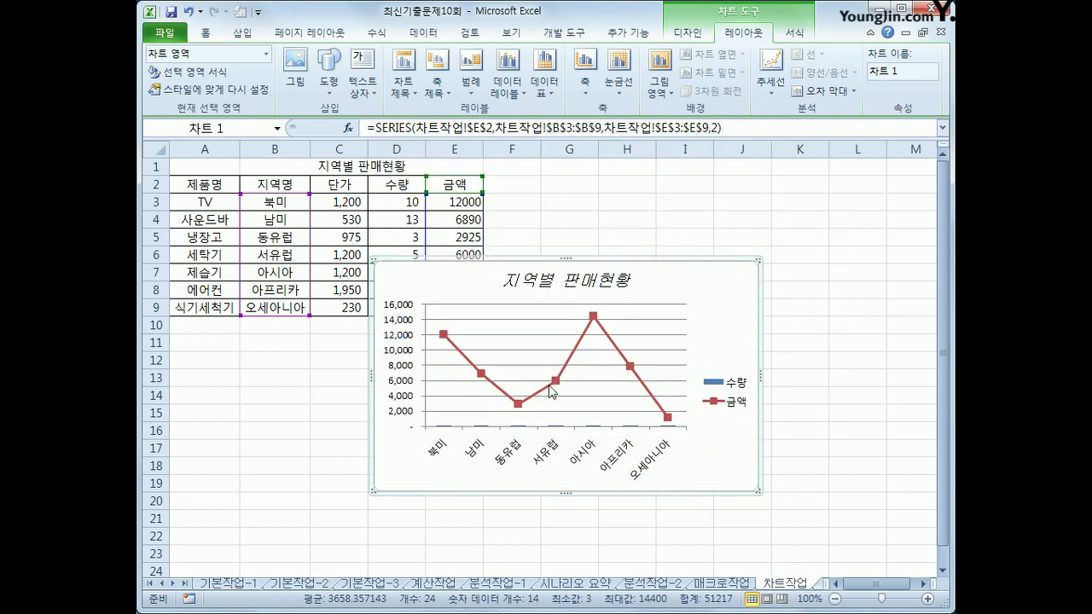
Plot the 금액 series on the secondary axis
right_click(593, 318)
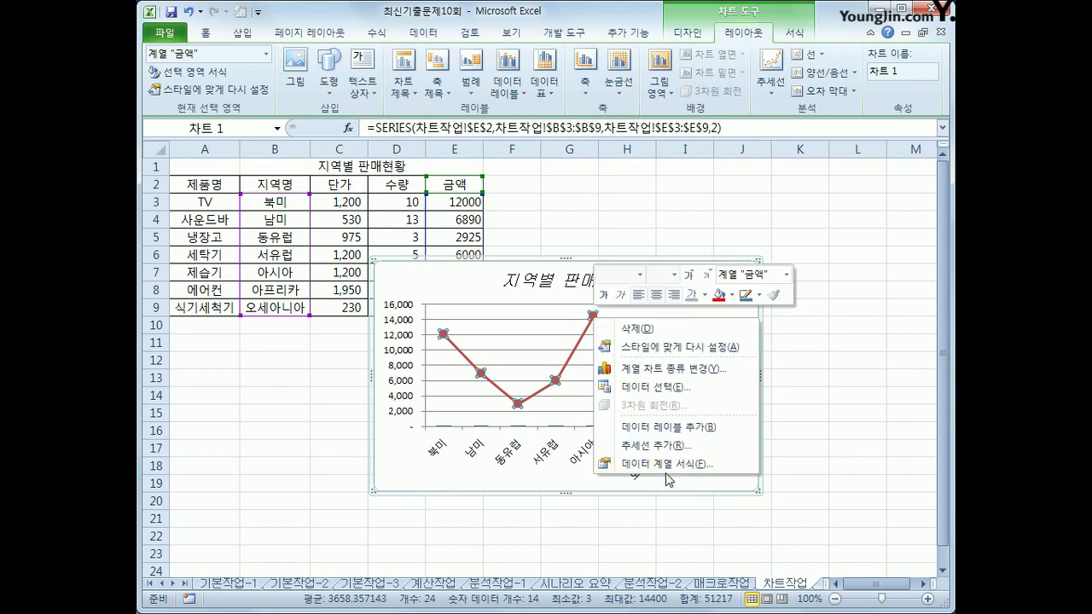
left_click(678, 466)
left_click(510, 189)
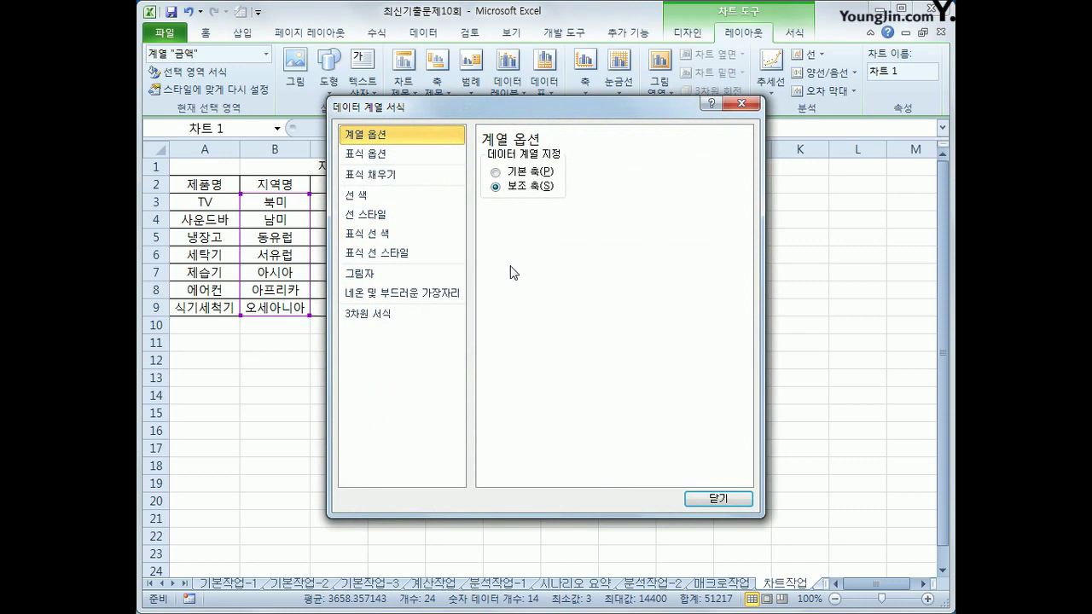
left_click(719, 499)
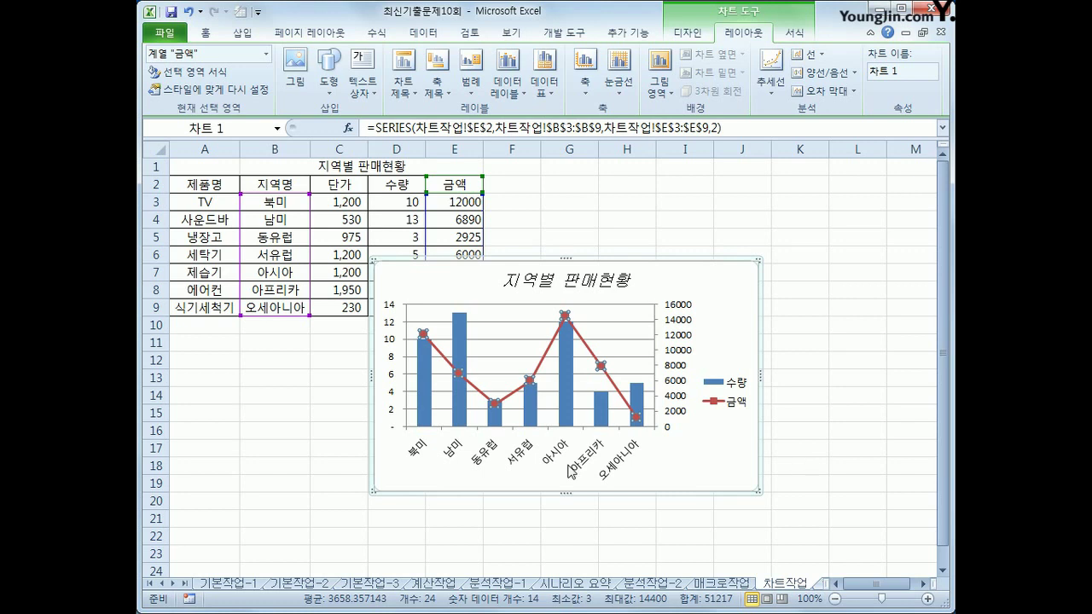
Add a centered data label to only the 아시아 column of the 수량 series
mouse_move(571, 396)
left_click(570, 390)
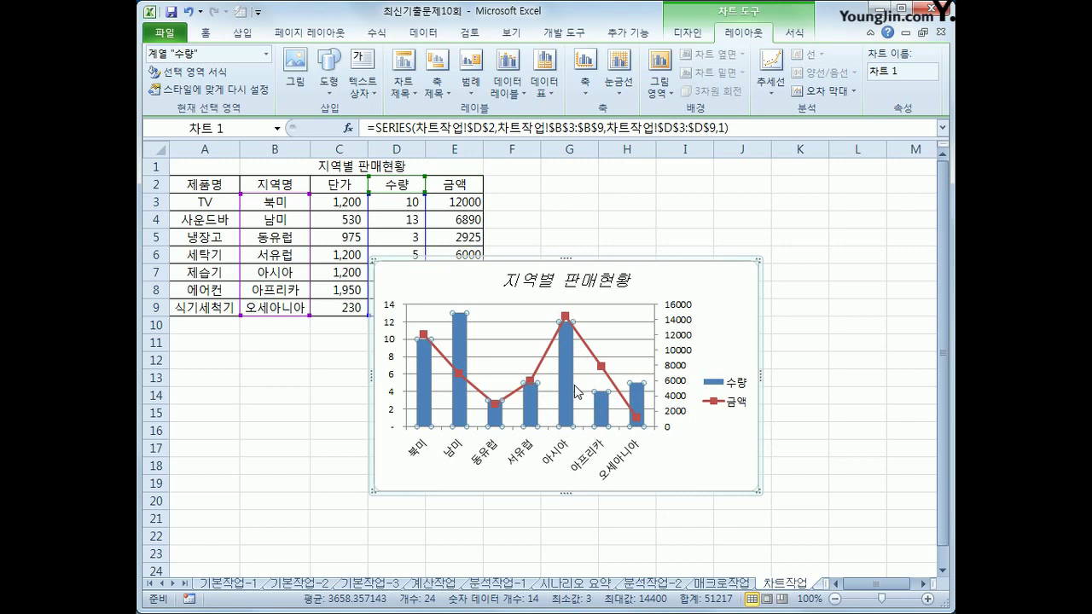
left_click(569, 389)
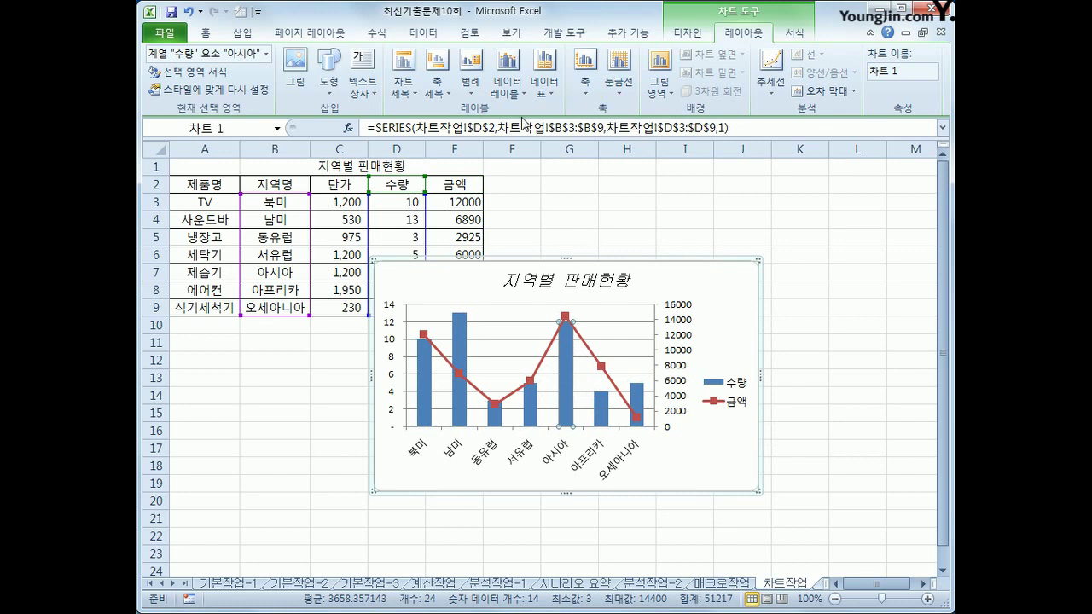
left_click(507, 85)
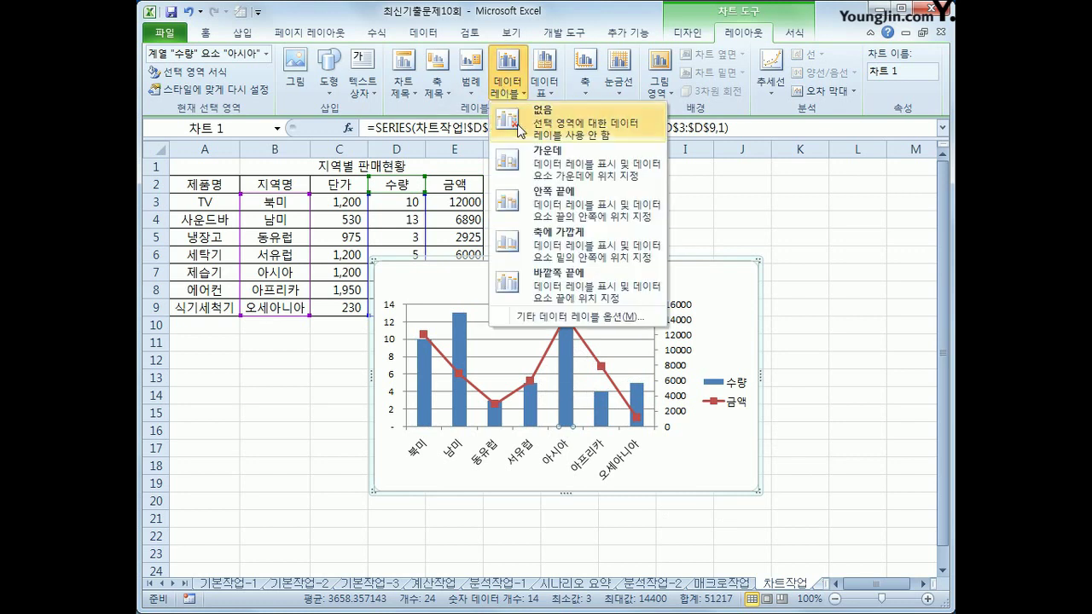
left_click(560, 163)
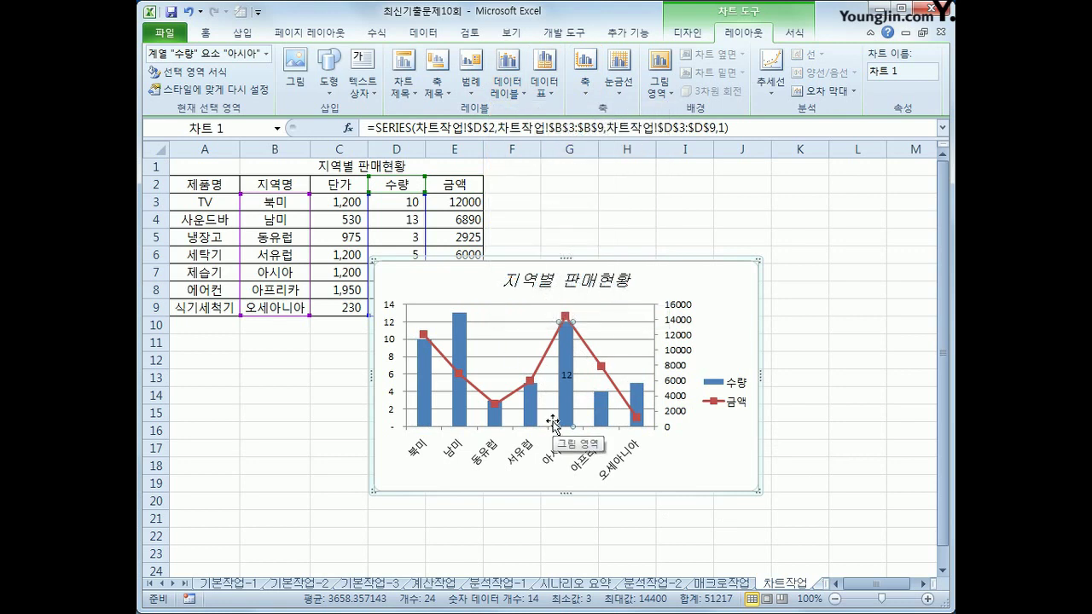
Select the 아시아 column's data label and open its formatting options
left_click(569, 375)
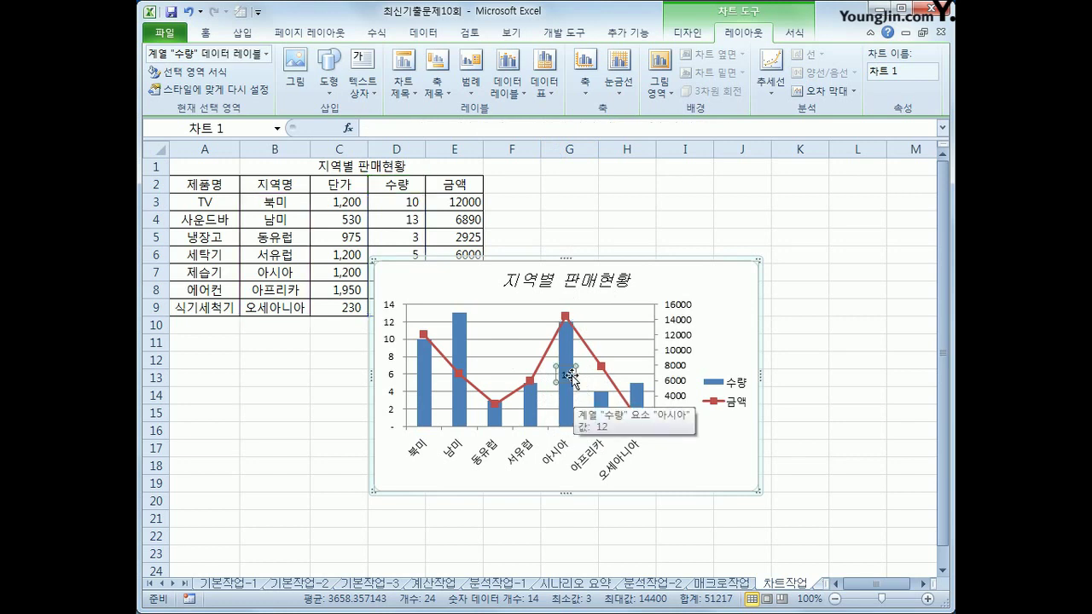
right_click(566, 380)
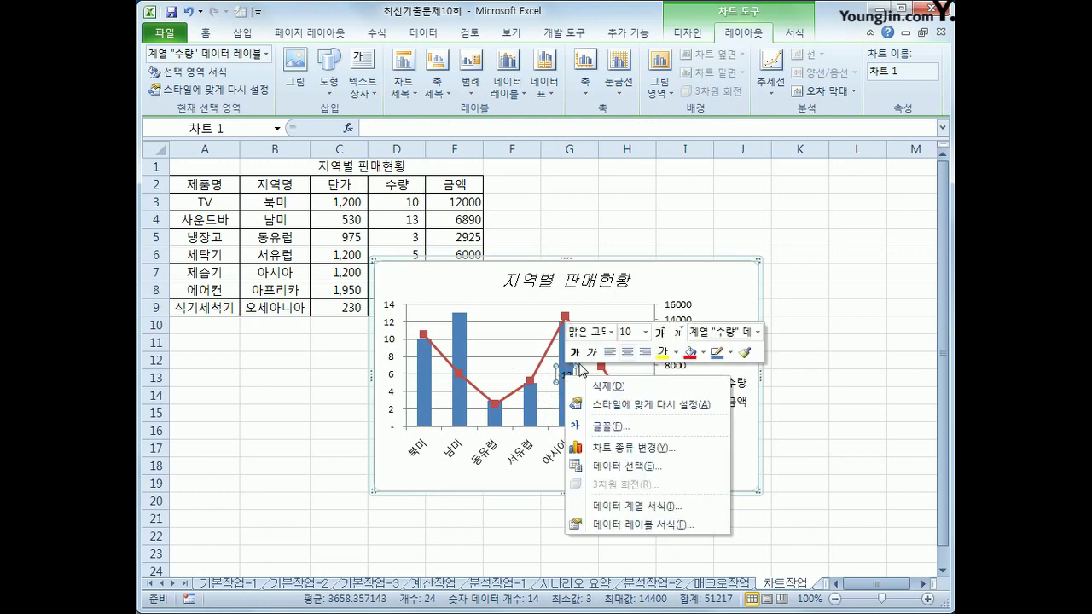